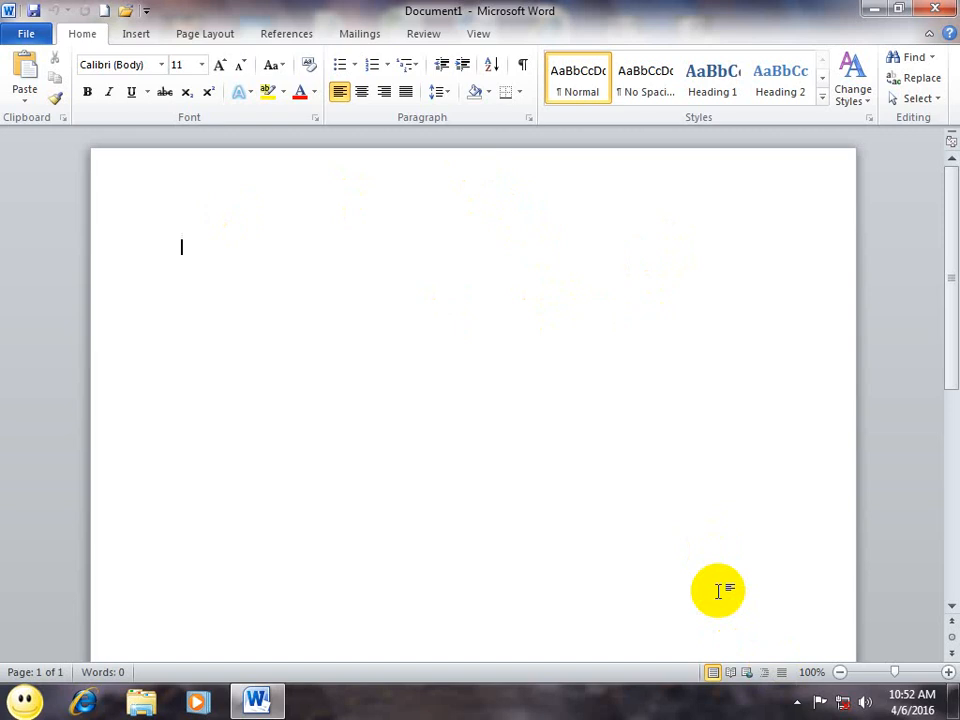
Step: Generate sample paragraphs in the blank document with the =rand() function
type("=rand")
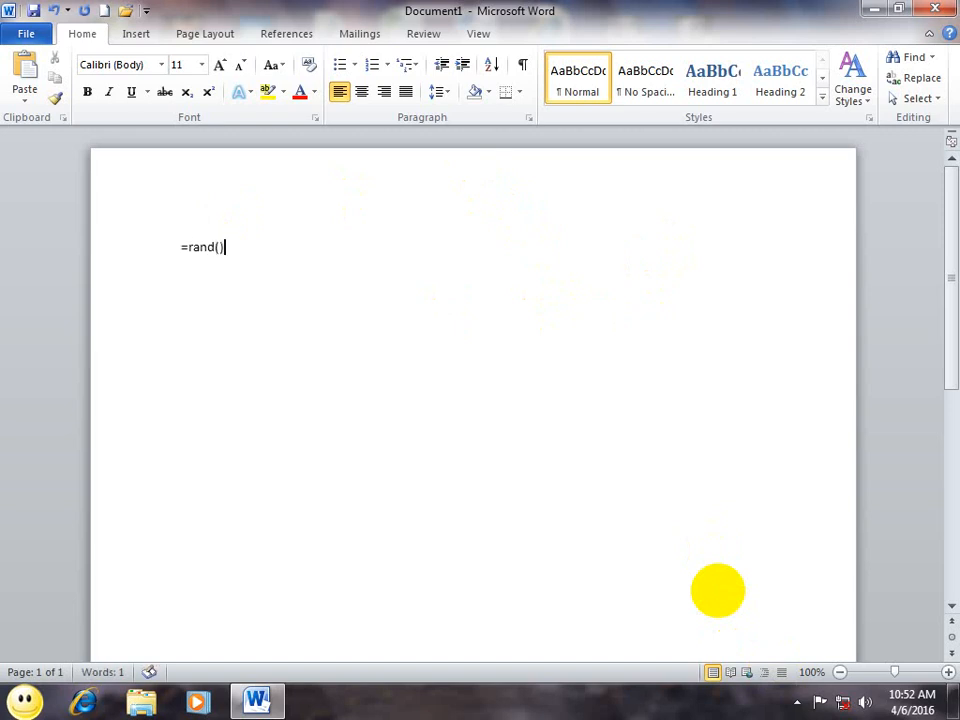
type("()")
key("Return")
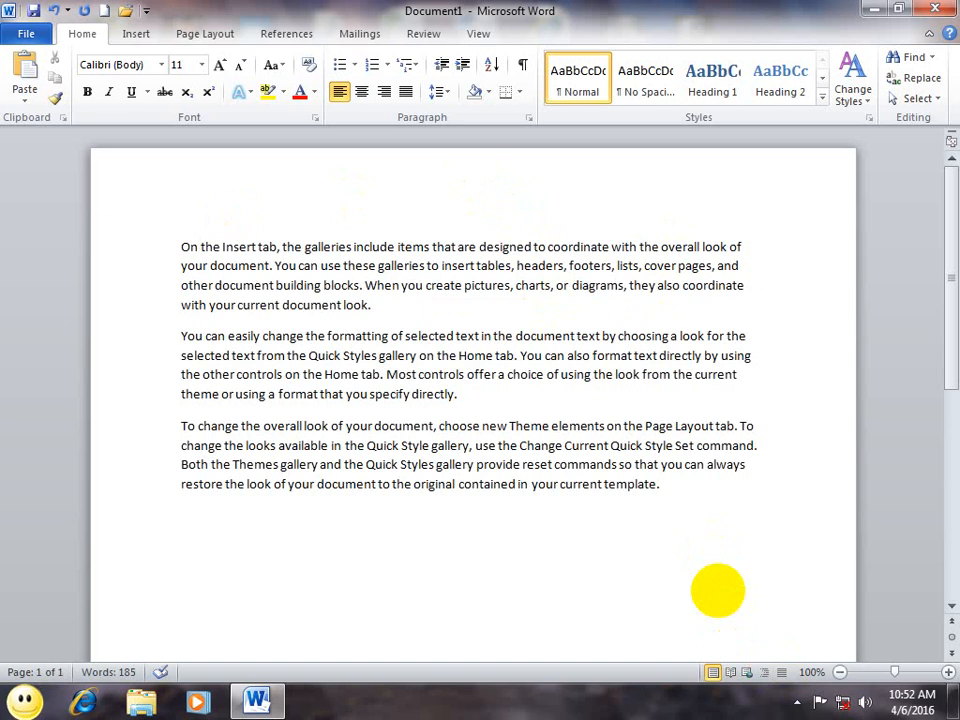
Step: Repeat the sample-text insertion until the document extends to six pages
key("F4")
key("F4")
key("F4")
key("F4")
key("F4")
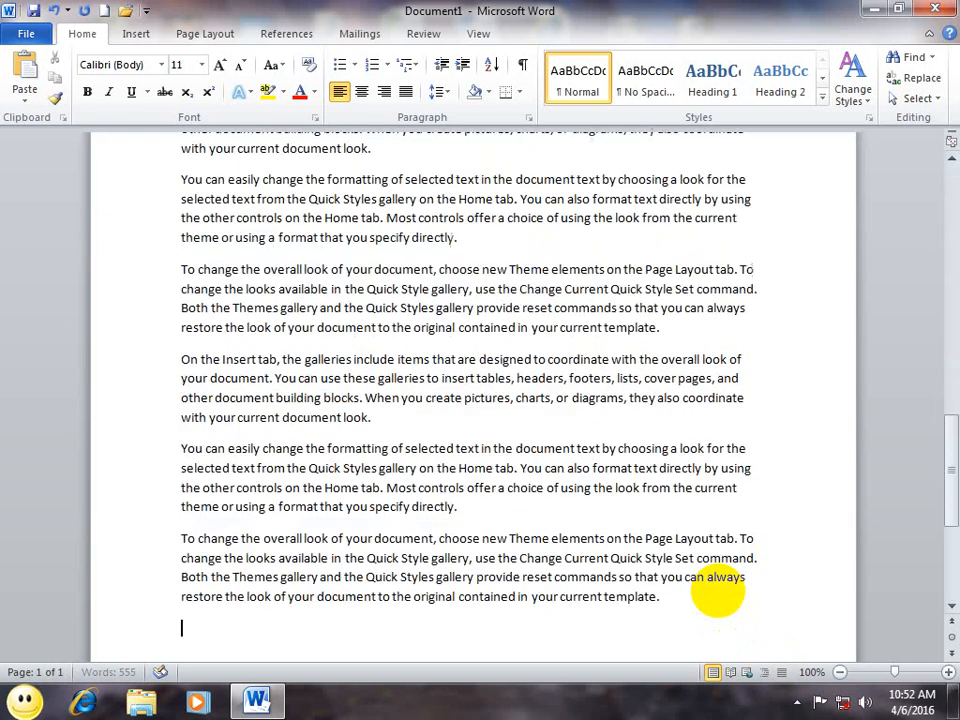
key("F4")
key("F4")
key("F4")
key("F4")
key("F4")
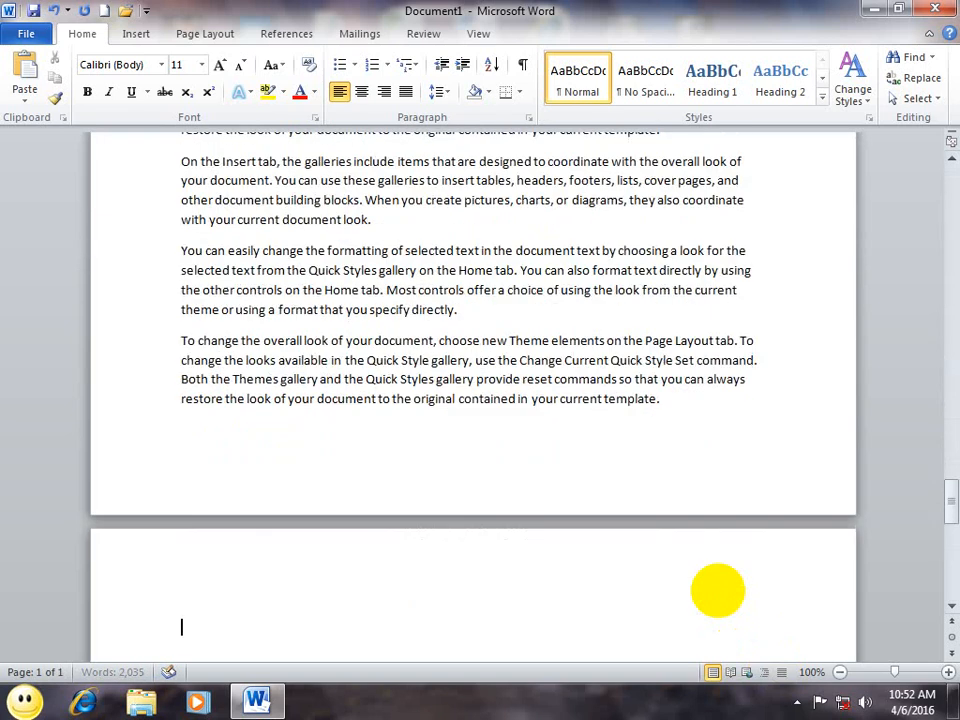
key("F4")
key("F4")
key("F4")
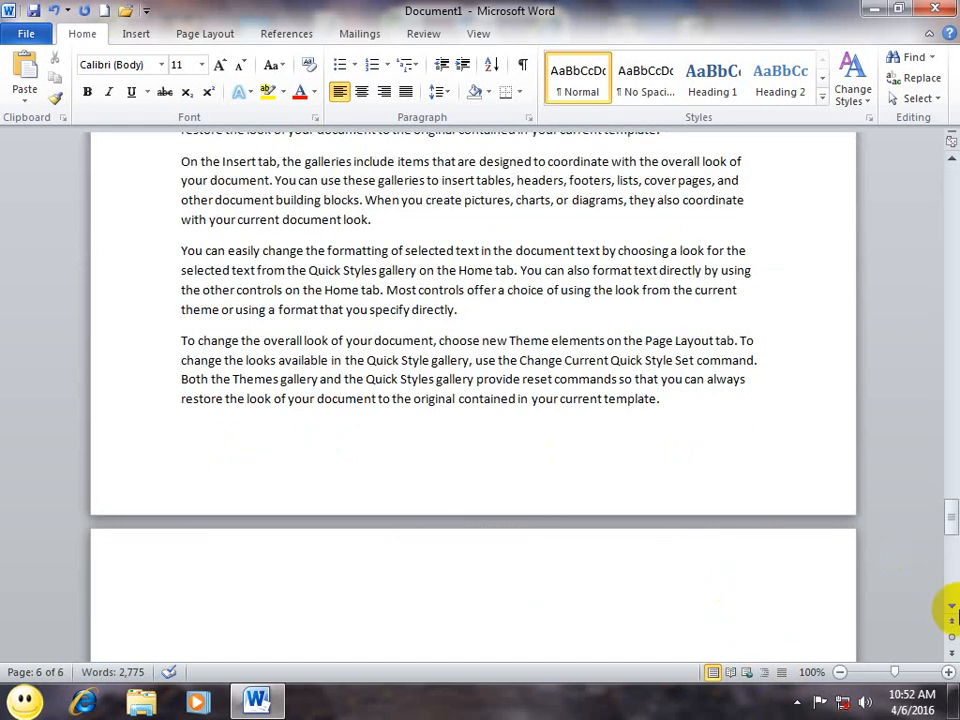
left_click_drag(678, 404, 618, 440)
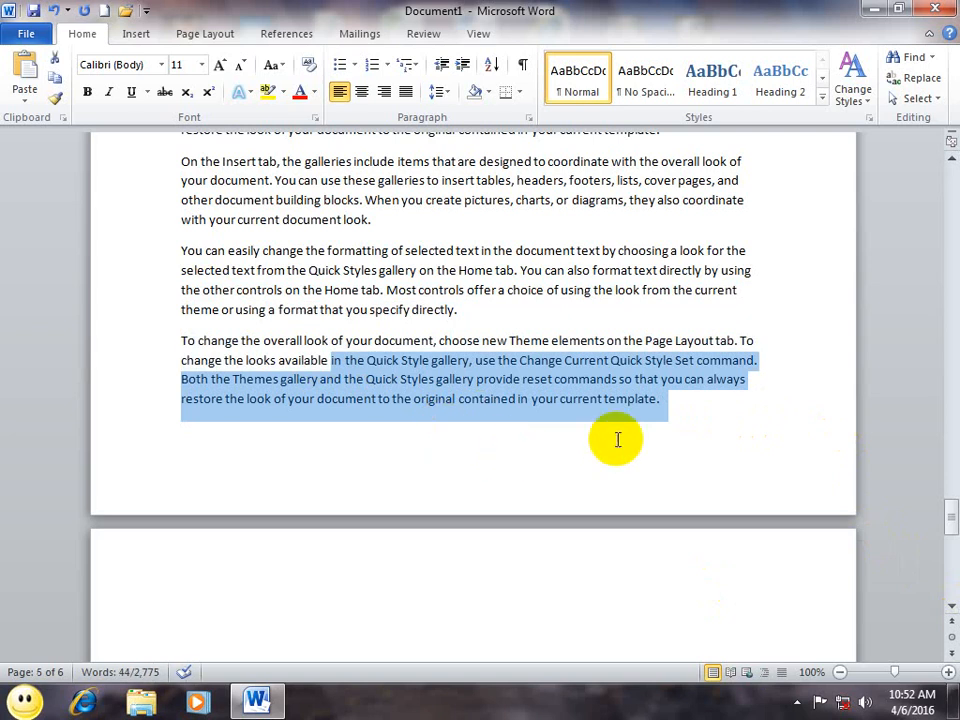
left_click(677, 421)
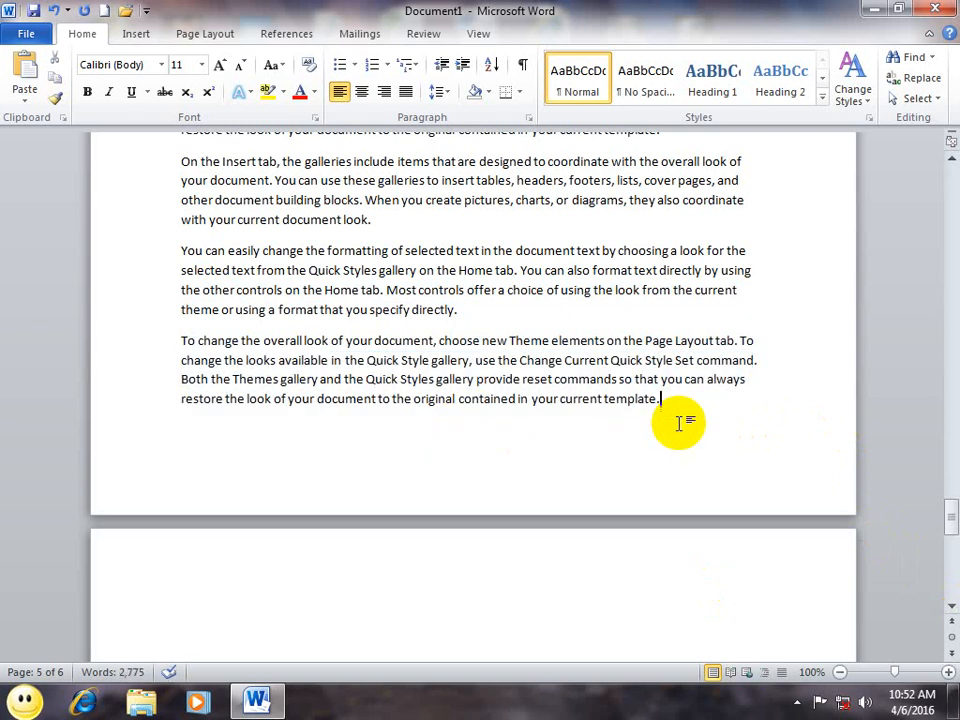
Step: Create a new blank document and generate the older sample text in it with =rand.old()
key("ctrl+n")
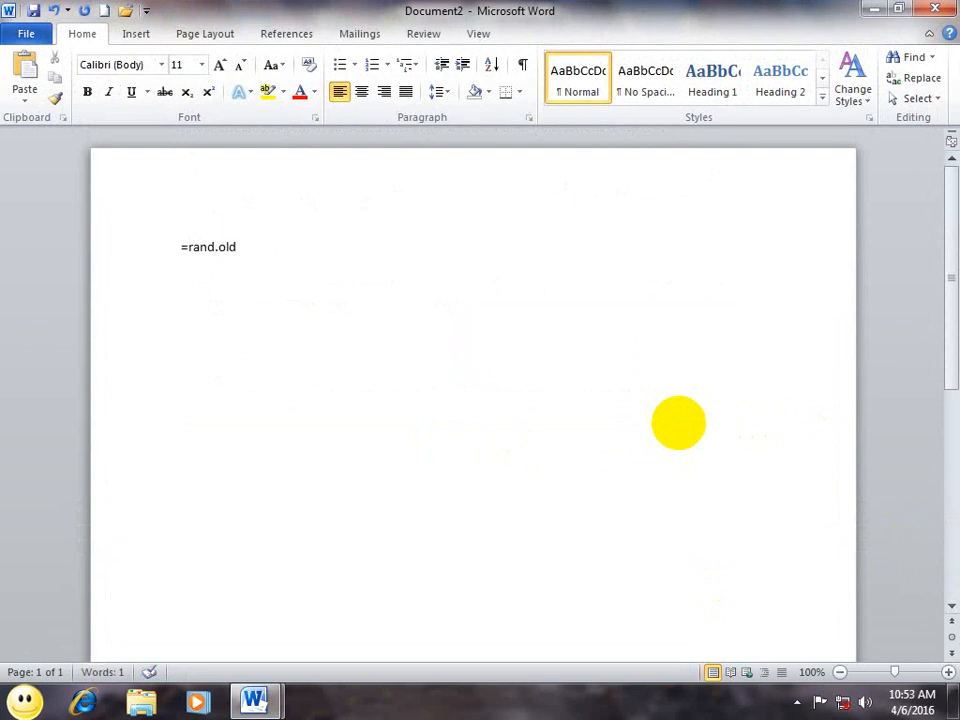
key("Return")
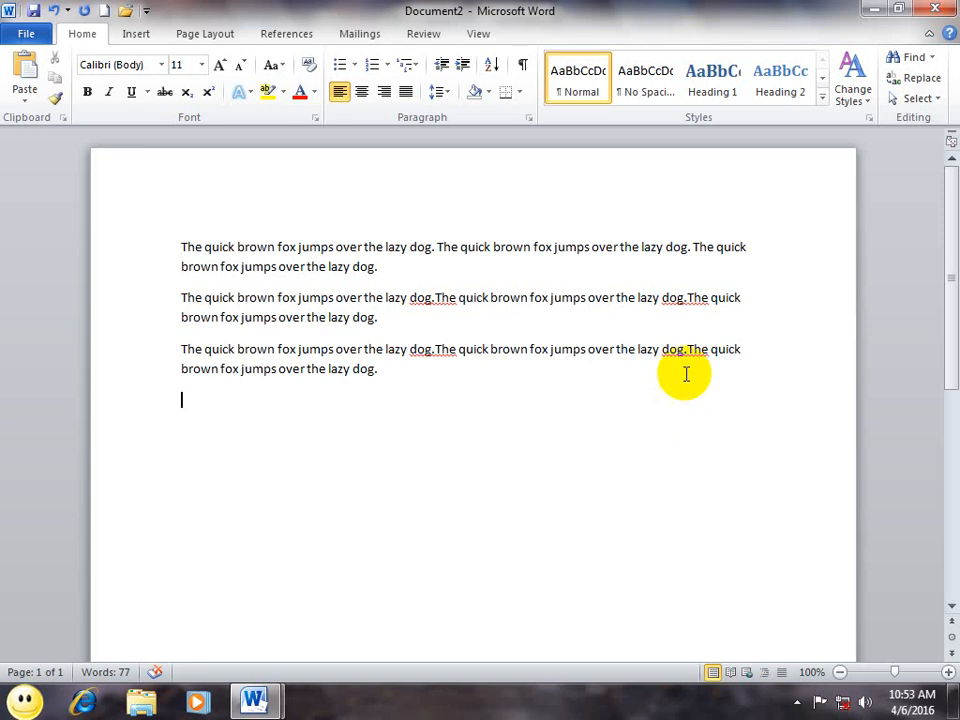
Step: Set all three sample paragraphs to the Baskerville Old Face font at size 36
left_click_drag(424, 390, 150, 205)
left_click(161, 64)
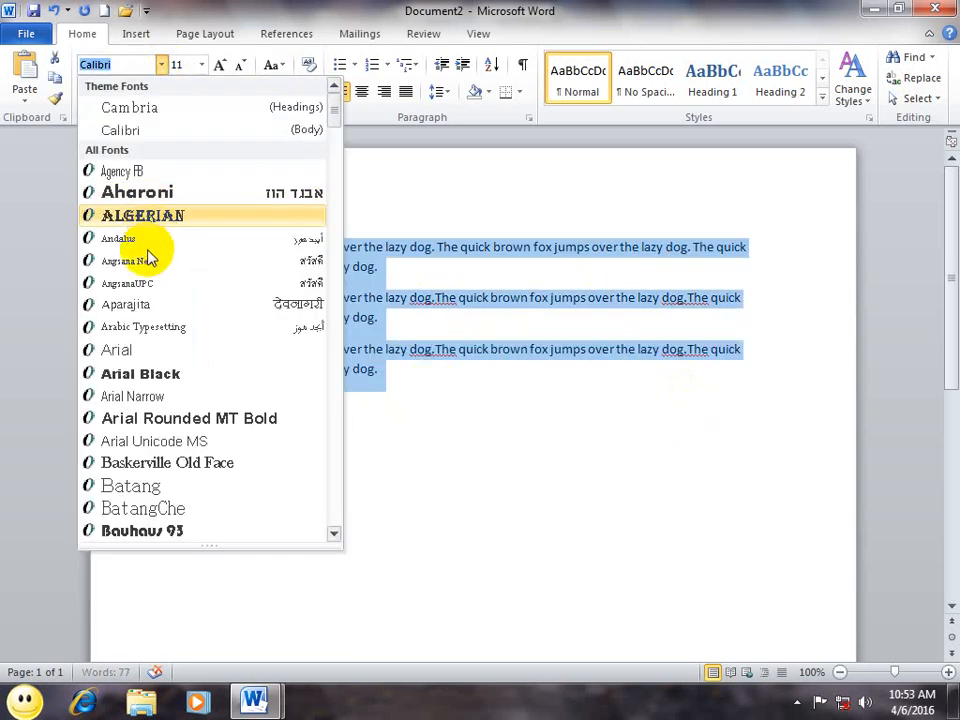
left_click(150, 463)
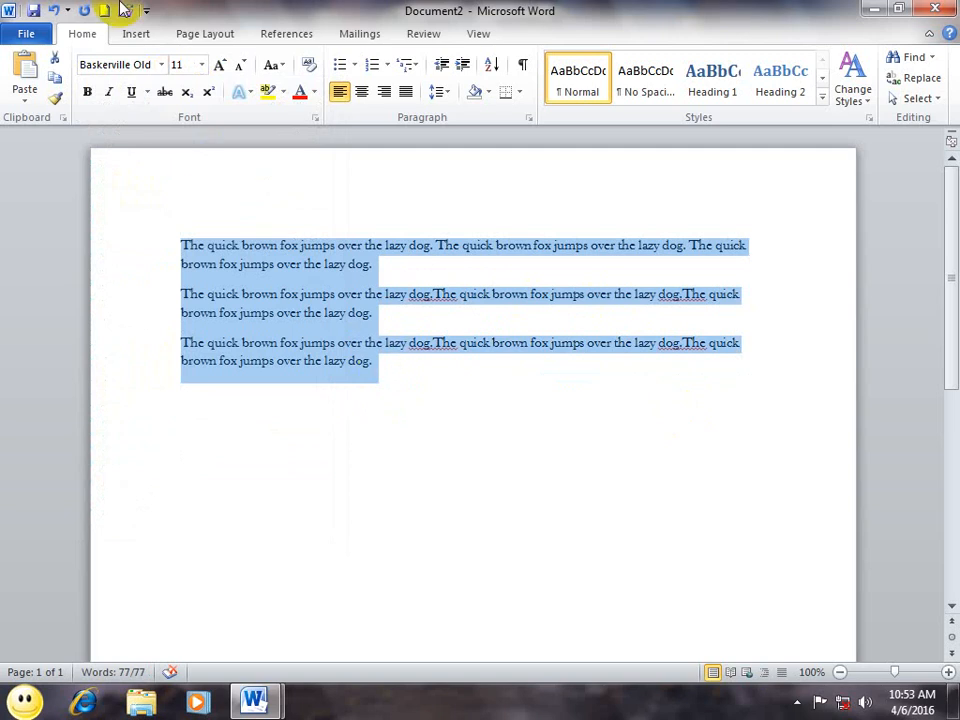
left_click(201, 66)
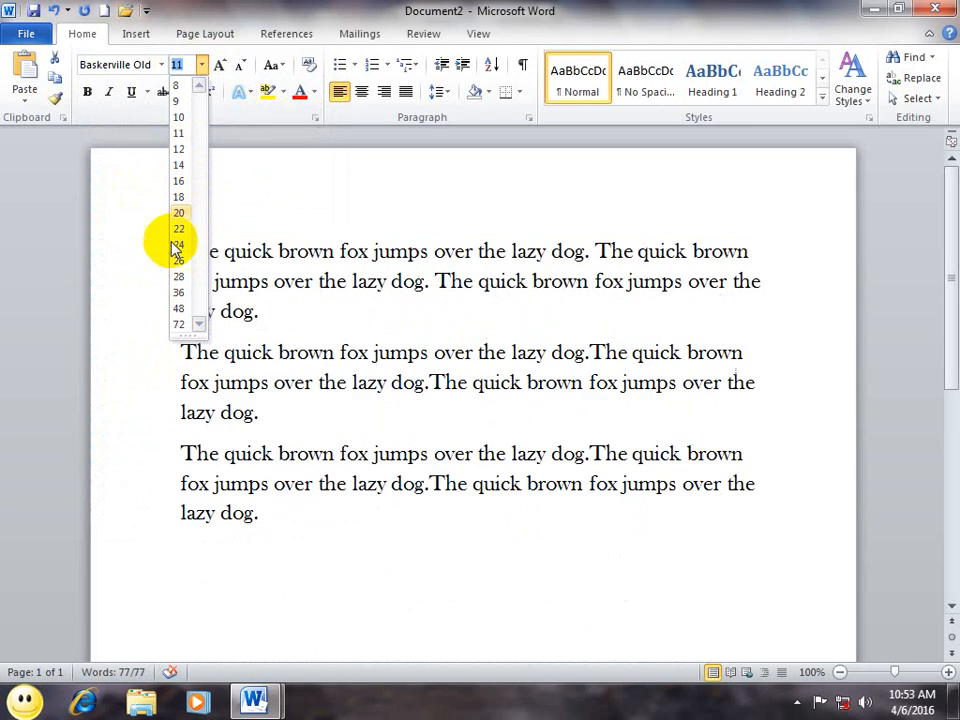
left_click(177, 292)
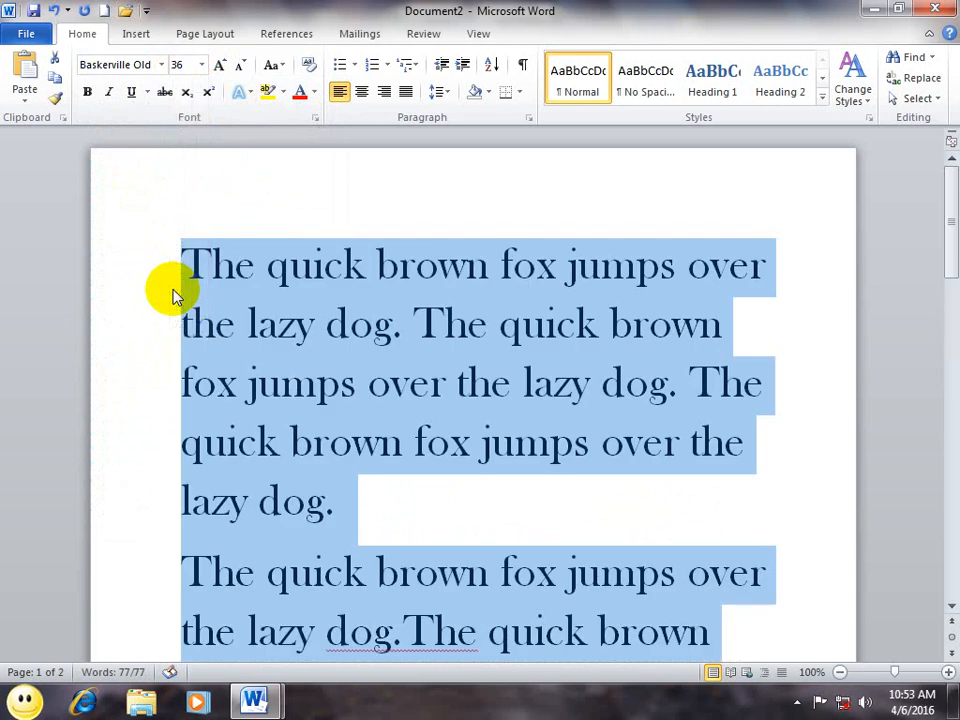
Step: Enlarge the selected paragraphs with Grow Font past size 72
left_click(219, 66)
left_click(219, 66)
left_click(219, 66)
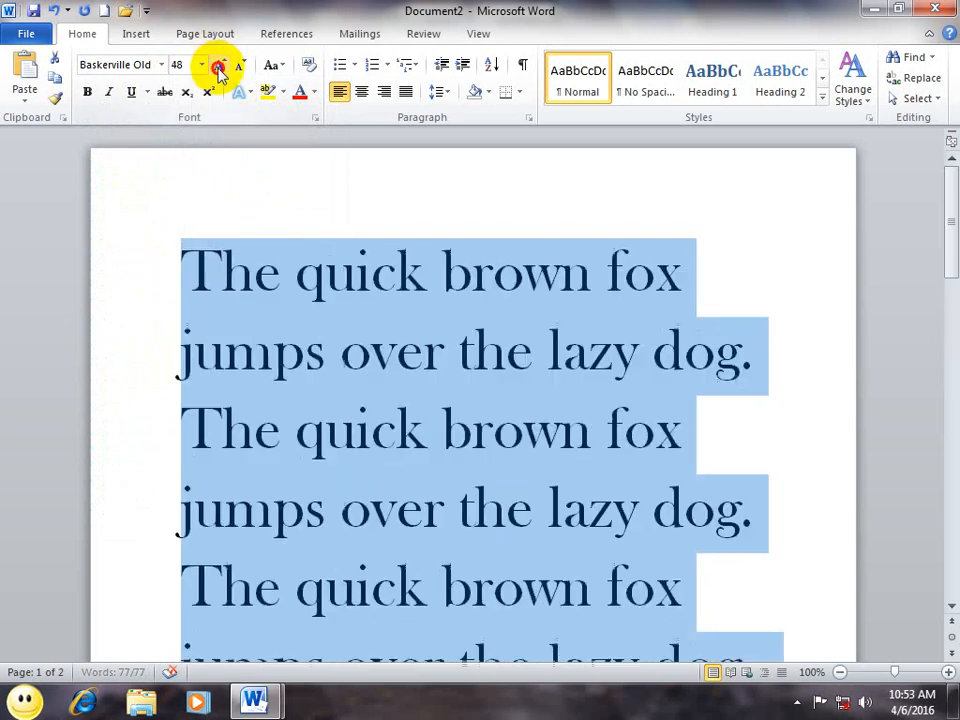
left_click(219, 66)
left_click(219, 66)
left_click(219, 66)
left_click(219, 66)
left_click(219, 66)
left_click(219, 66)
left_click(219, 66)
Step: Reduce the selected paragraphs with Shrink Font to size 14
left_click(240, 68)
left_click(240, 68)
left_click(240, 68)
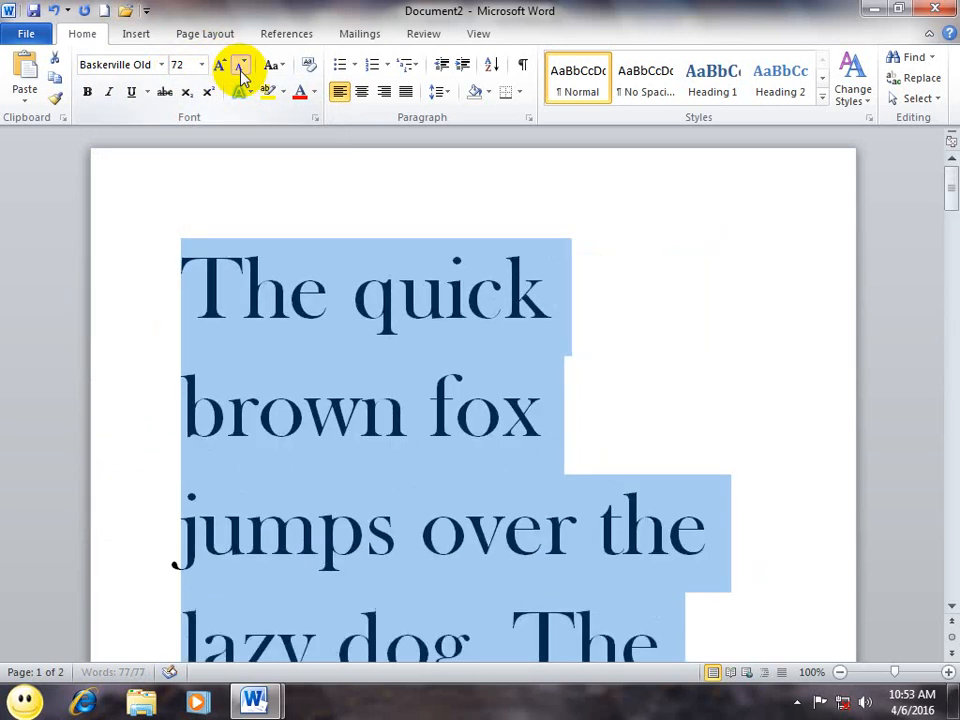
left_click(240, 68)
left_click(240, 68)
left_click(240, 68)
left_click(240, 68)
left_click(240, 68)
left_click(240, 68)
left_click(240, 68)
left_click(240, 68)
left_click(240, 68)
left_click(240, 68)
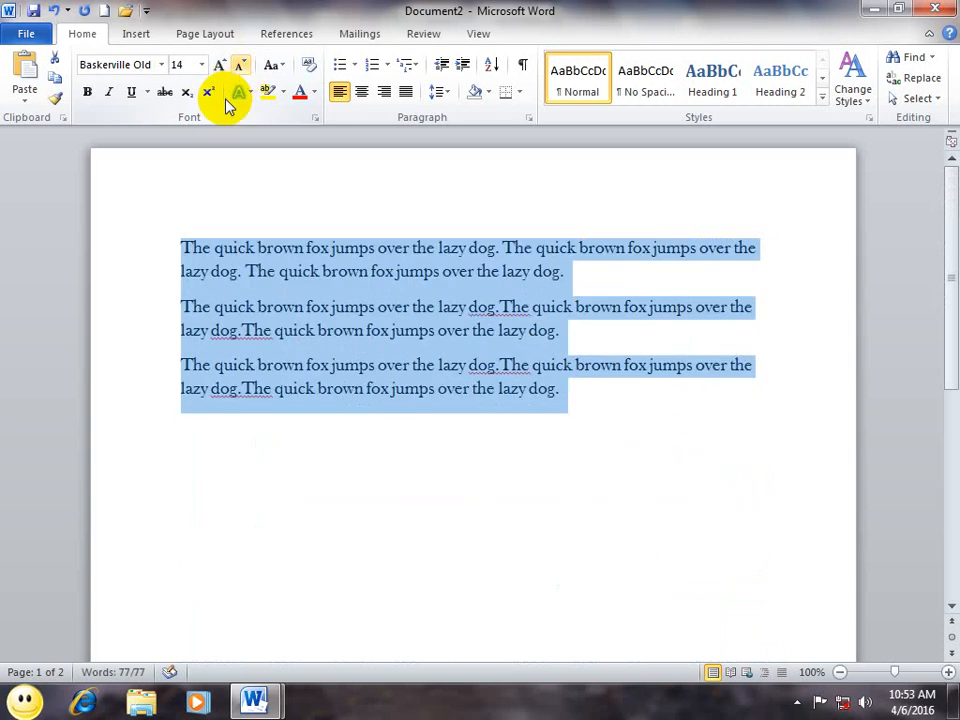
Step: Enlarge the selected paragraphs in one-point increments past size 20
key("ctrl+bracketright")
key("ctrl+bracketright")
key("ctrl+bracketright")
key("ctrl+bracketright")
key("ctrl+bracketright")
key("ctrl+bracketright")
key("ctrl+bracketright")
key("ctrl+bracketright")
key("ctrl+bracketright")
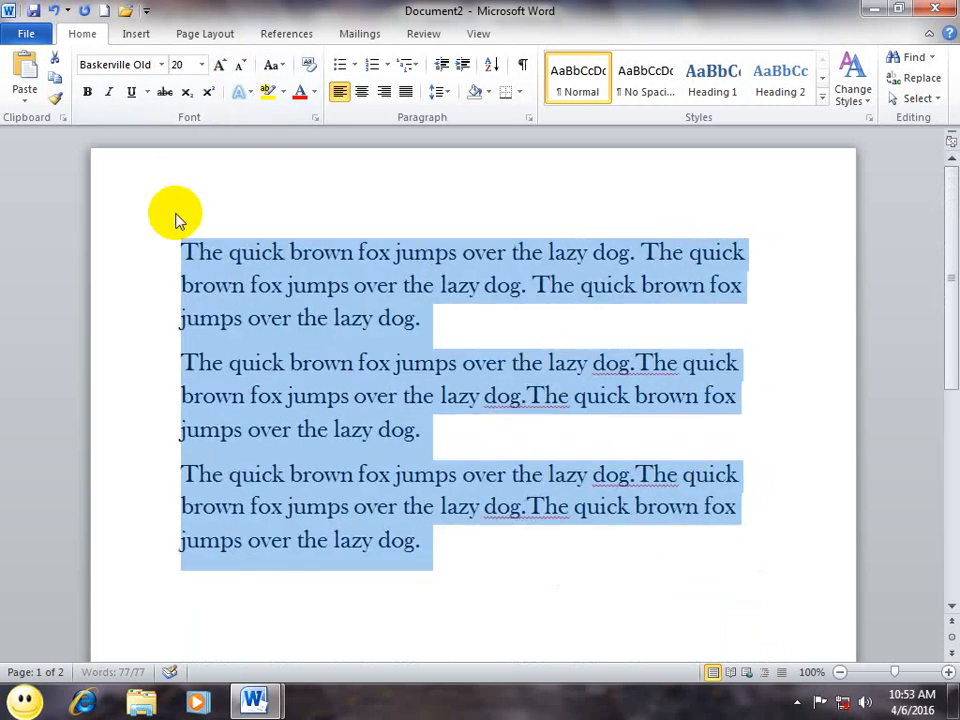
key("ctrl+bracketright")
key("ctrl+bracketright")
Step: Reduce the selected paragraphs in one-point increments to size 16
key("ctrl+bracketleft")
key("ctrl+bracketleft")
key("ctrl+bracketleft")
key("ctrl+bracketleft")
key("ctrl+bracketleft")
key("ctrl+bracketleft")
key("ctrl+bracketleft")
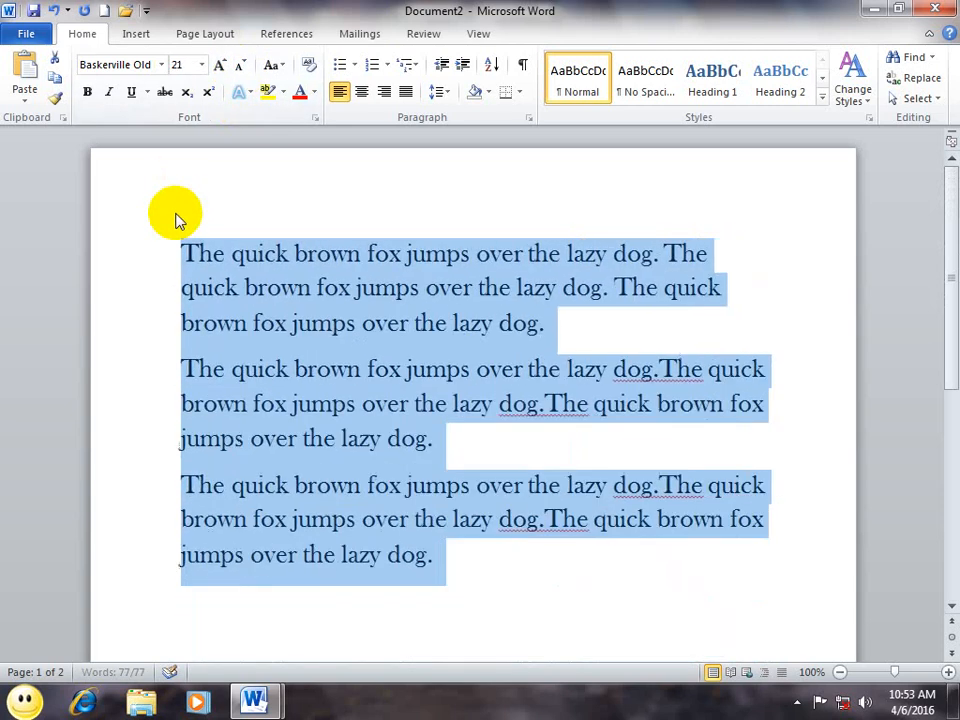
key("ctrl+bracketleft")
key("ctrl+bracketleft")
Step: Launch the On-Screen Keyboard with the Run command osk
key("super+r")
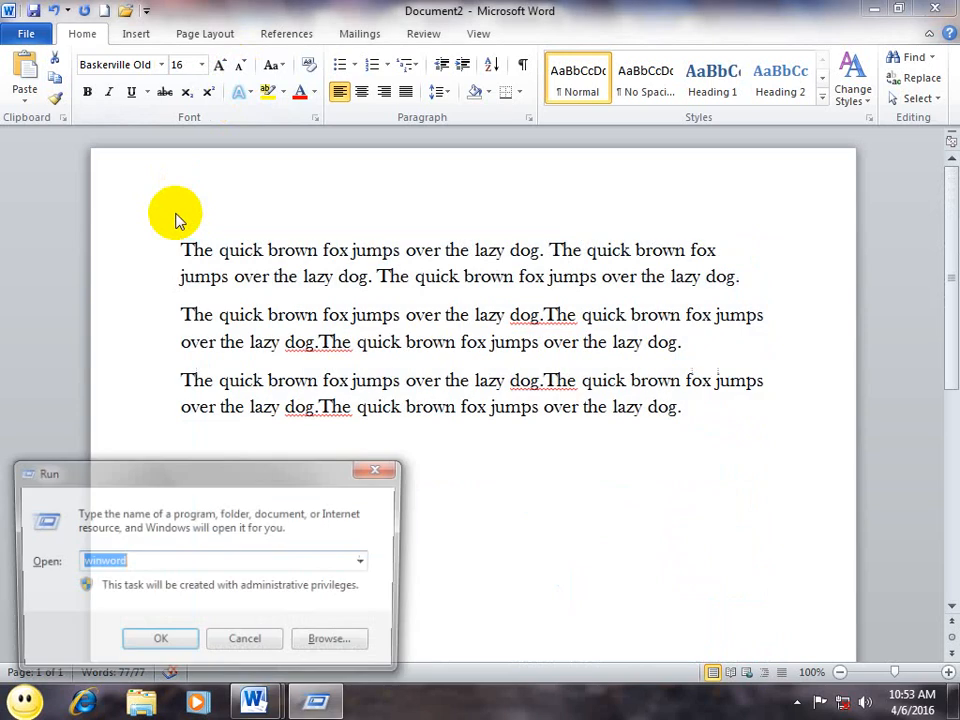
type("osk")
key("Return")
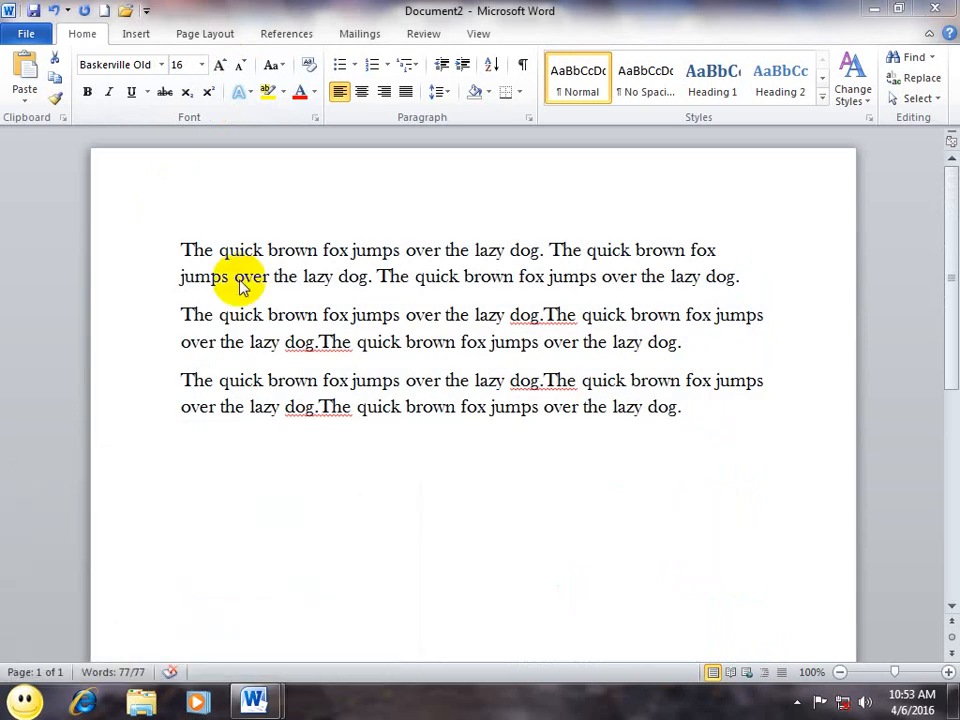
Step: Demonstrate the shortcuts for increasing and decreasing font size on the On-Screen Keyboard and close it
left_click(557, 494)
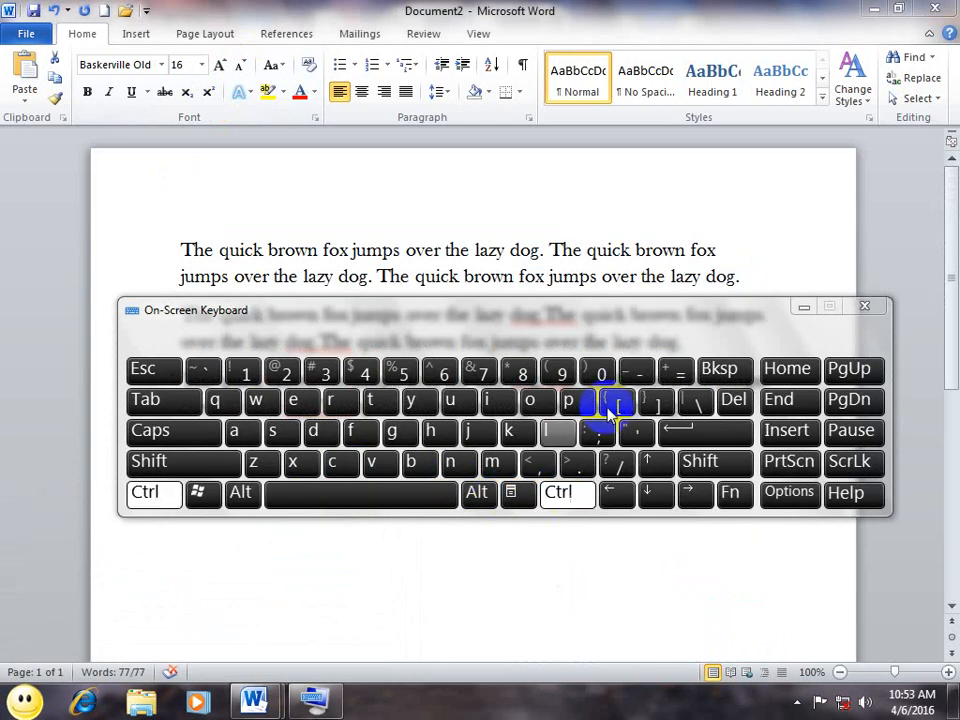
left_click(645, 402)
left_click(576, 497)
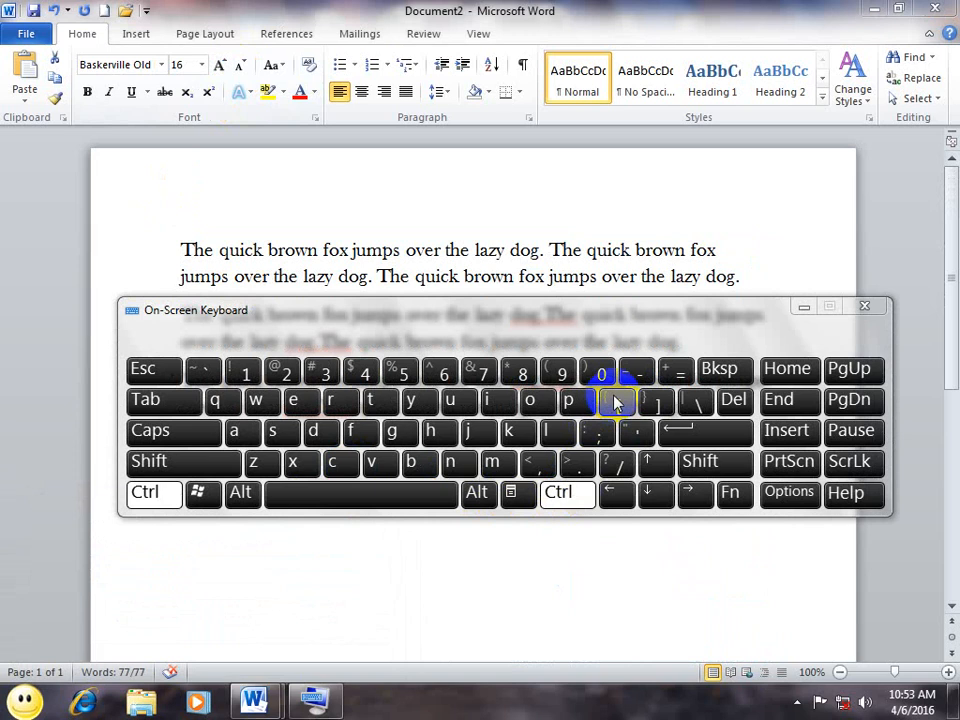
left_click(617, 402)
left_click(561, 494)
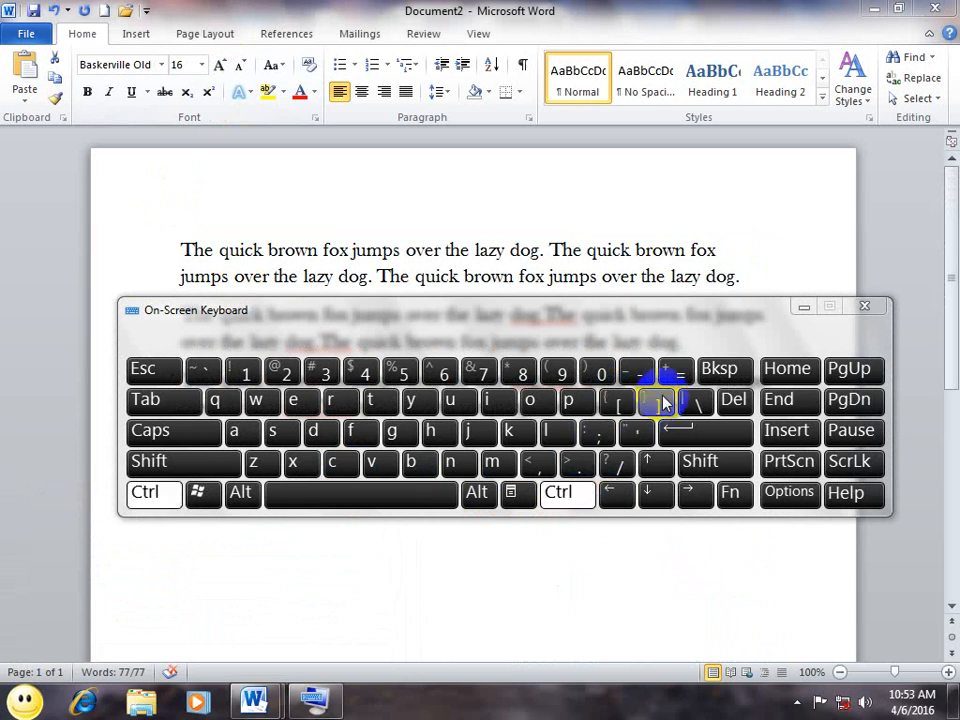
left_click(662, 401)
left_click(574, 497)
left_click(617, 402)
left_click(624, 494)
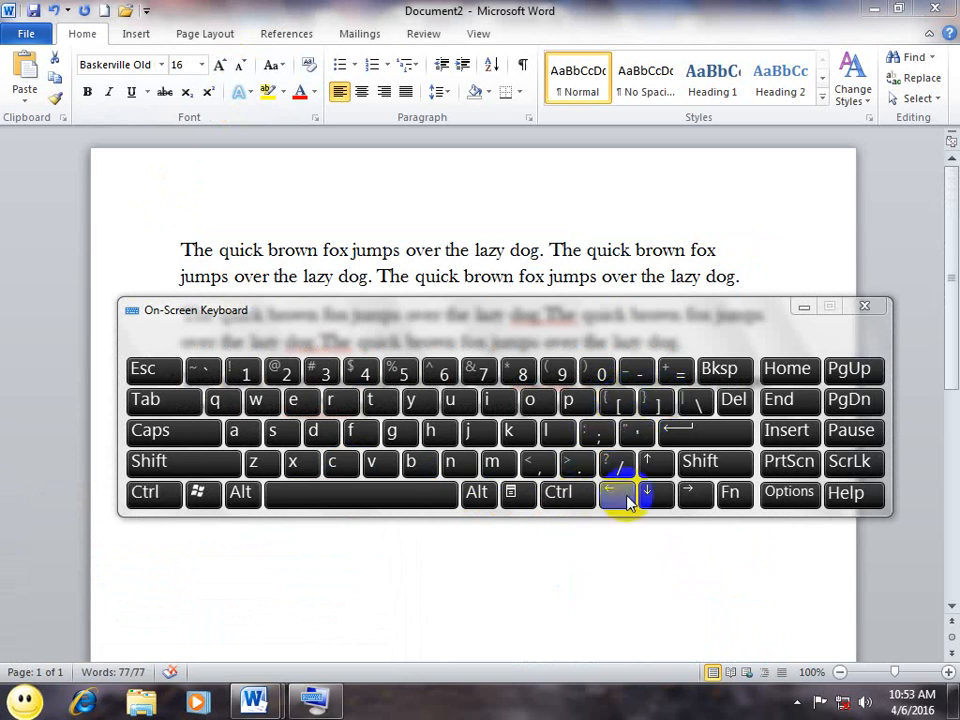
left_click(864, 306)
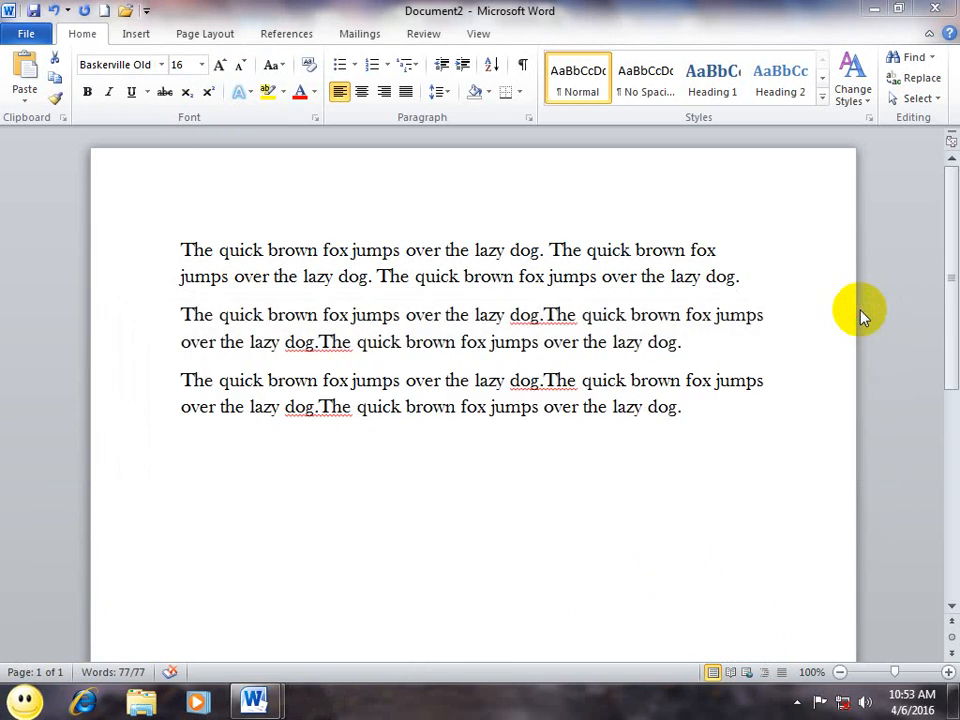
Step: Select the whole document, enlarge its text with Grow Font by four size steps and shrink it to size 14
left_click(690, 430)
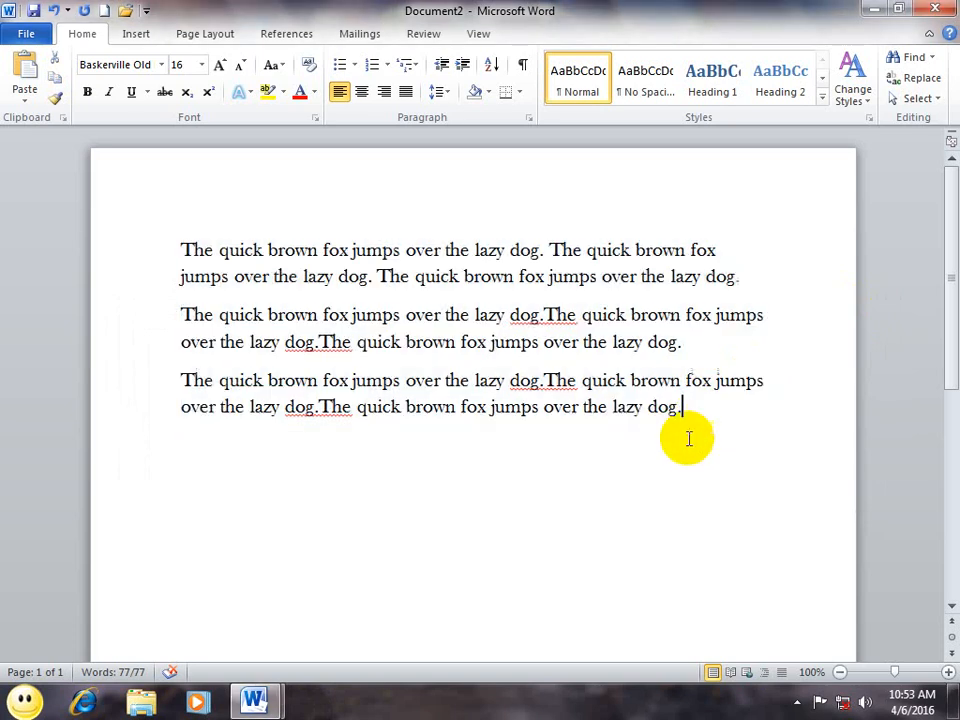
key("ctrl+a")
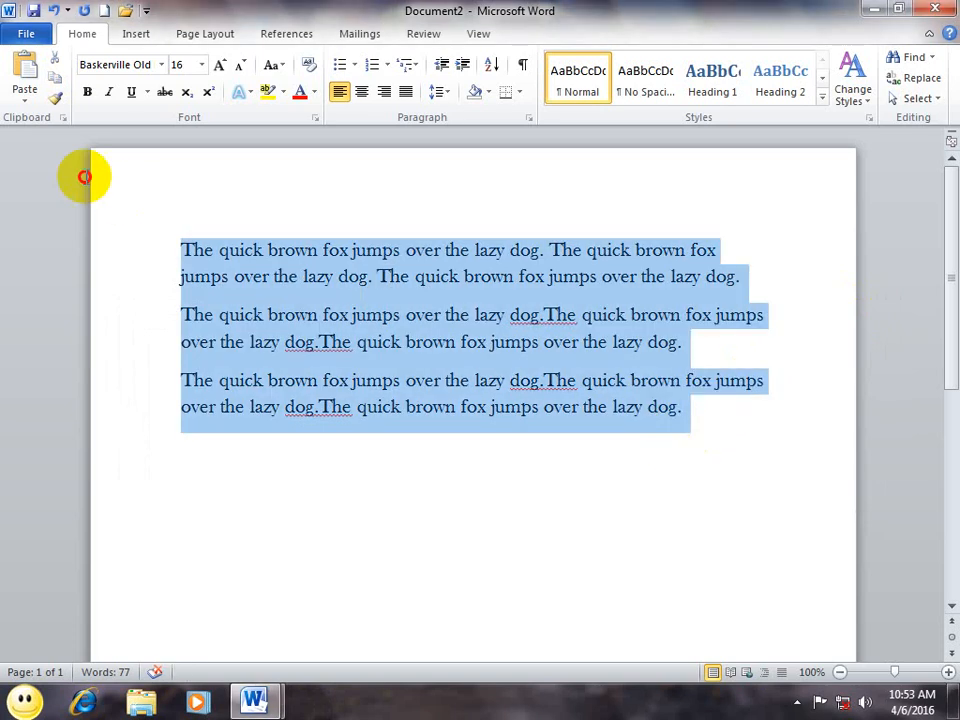
left_click(219, 66)
left_click(219, 66)
left_click(219, 66)
left_click(219, 66)
left_click(237, 68)
left_click(237, 68)
left_click(237, 68)
left_click(237, 68)
left_click(237, 68)
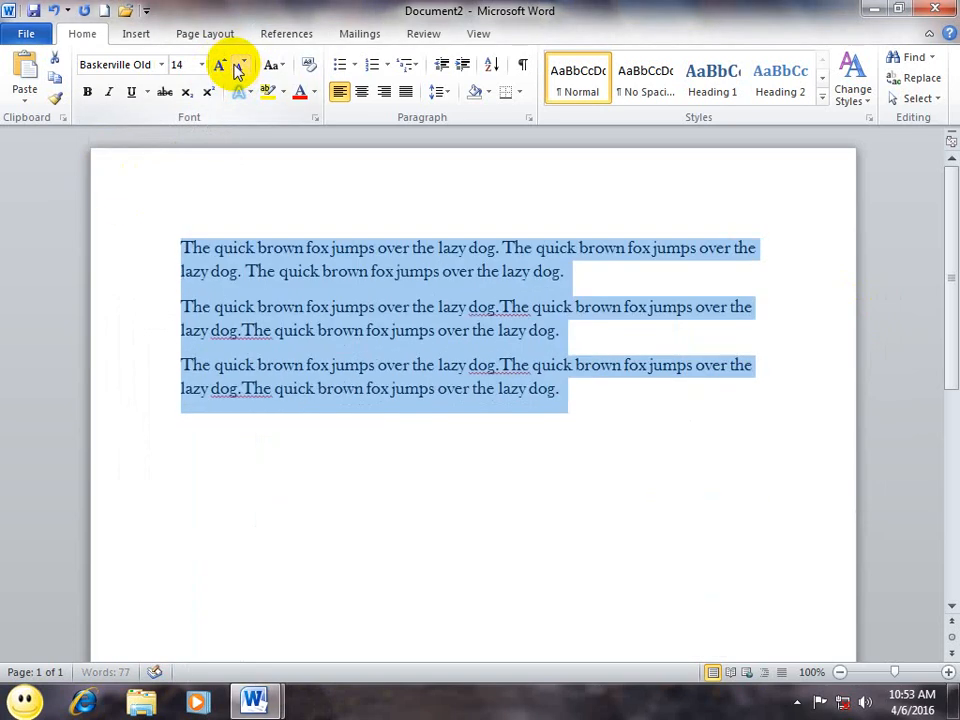
Step: Enlarge the selected text by five size steps and bring it back down to size 18
left_click(221, 64)
left_click(220, 65)
left_click(220, 65)
left_click(222, 65)
left_click(222, 65)
left_click(238, 68)
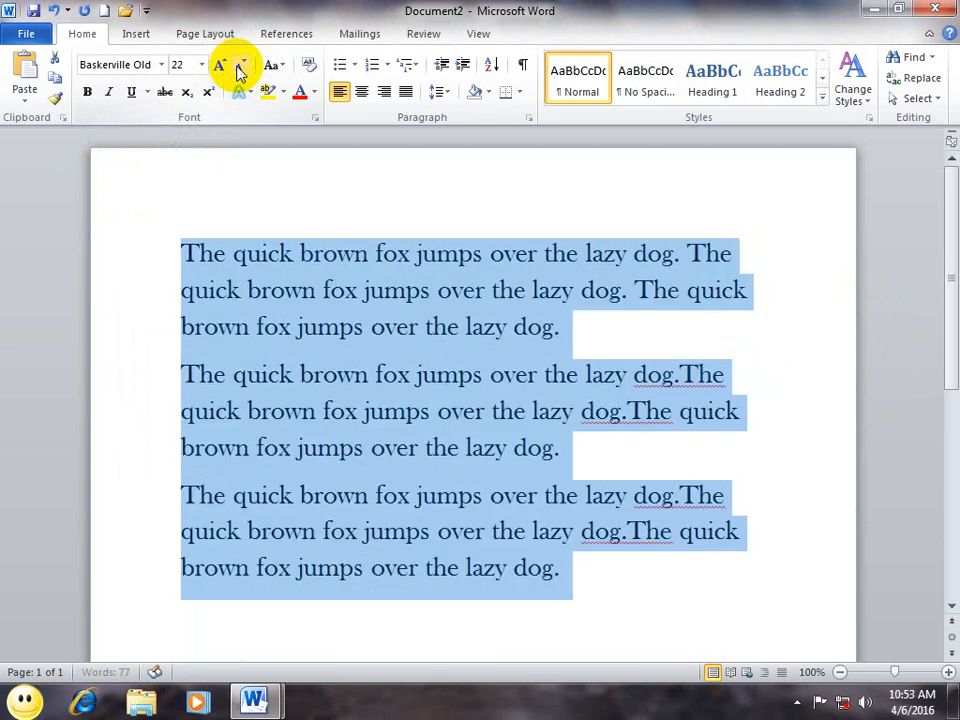
left_click(239, 69)
left_click(239, 69)
Step: Change the case of the selected paragraphs to UPPERCASE, followed by lowercase
left_click(271, 65)
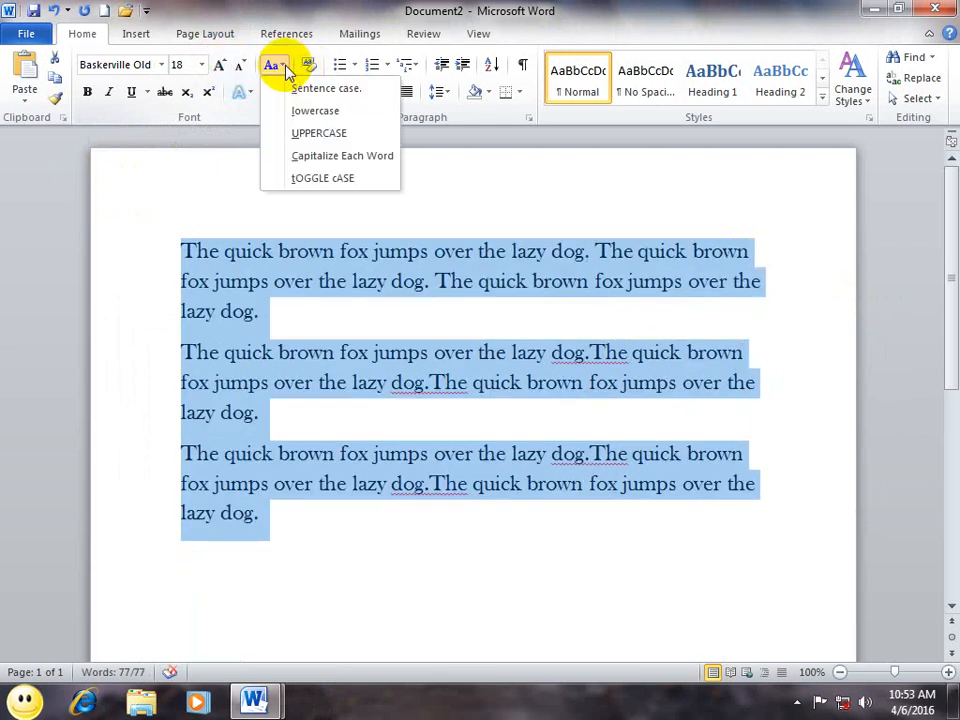
left_click(318, 134)
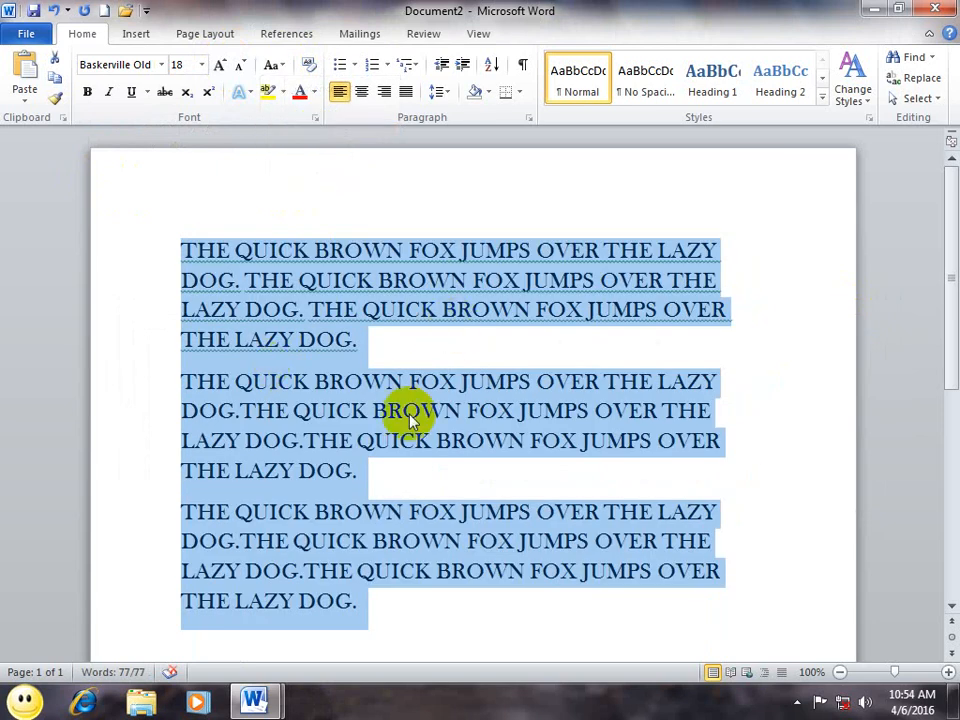
left_click(272, 64)
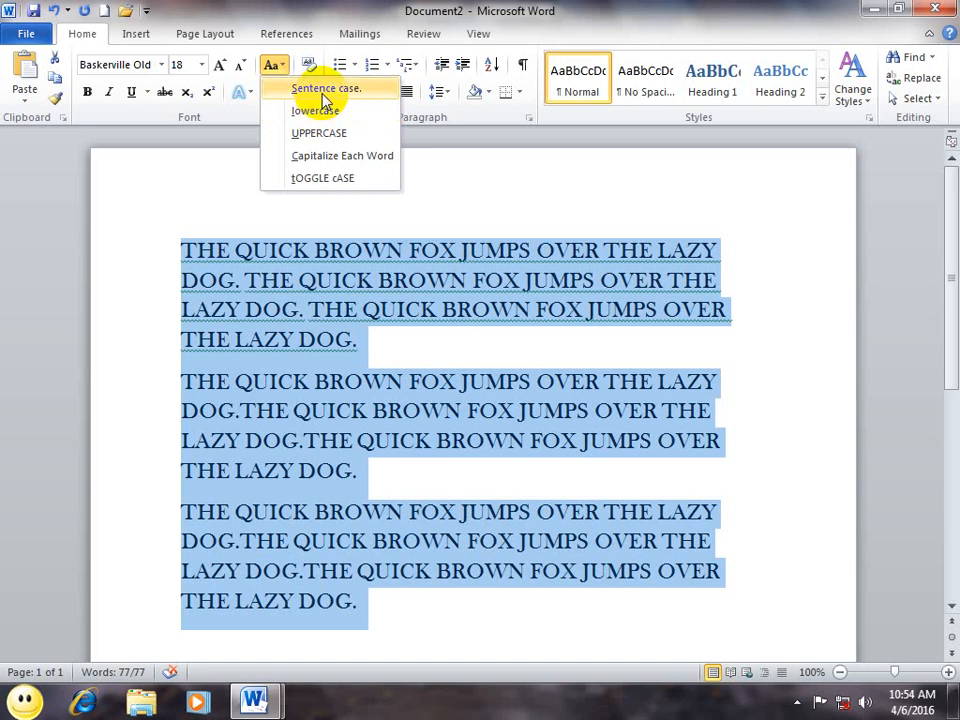
left_click(317, 111)
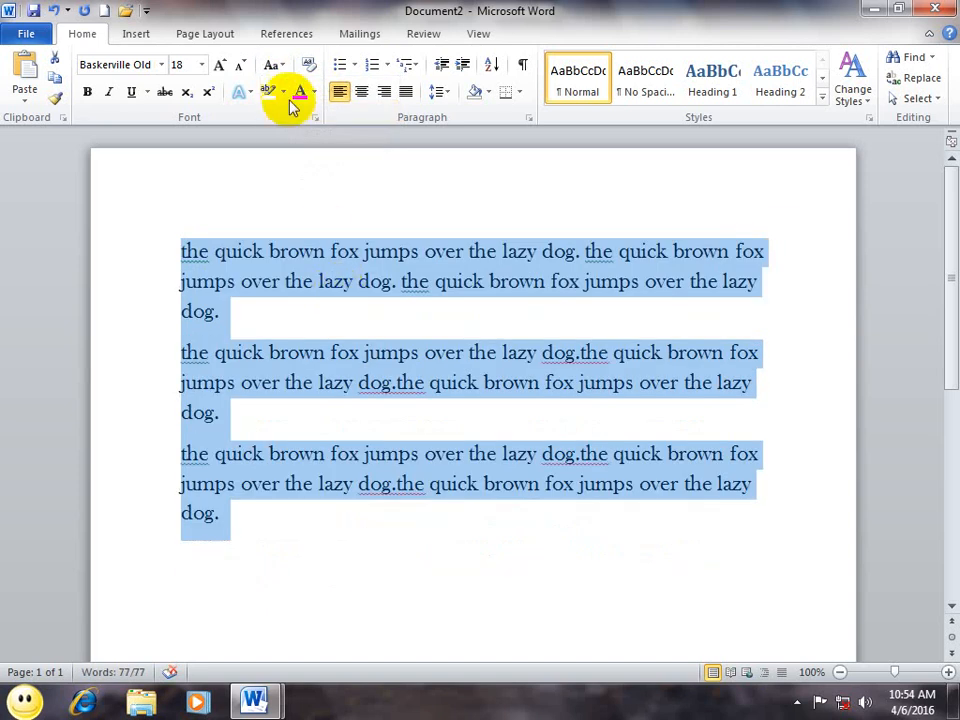
Step: Apply the tOGGLE cASE option to the selected lowercase paragraphs
left_click(272, 64)
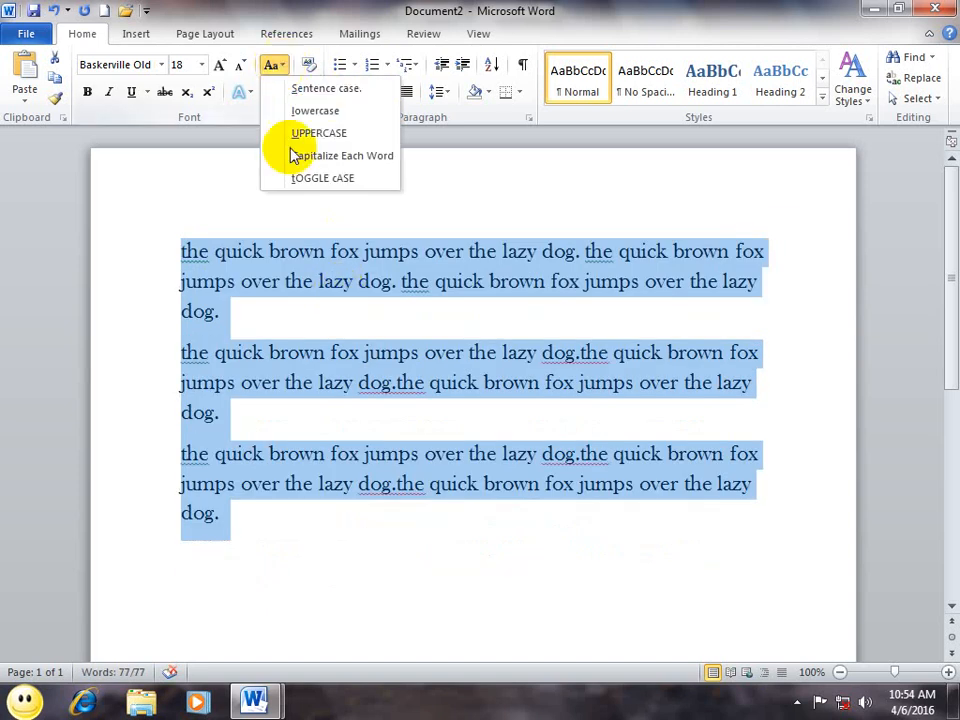
left_click(366, 183)
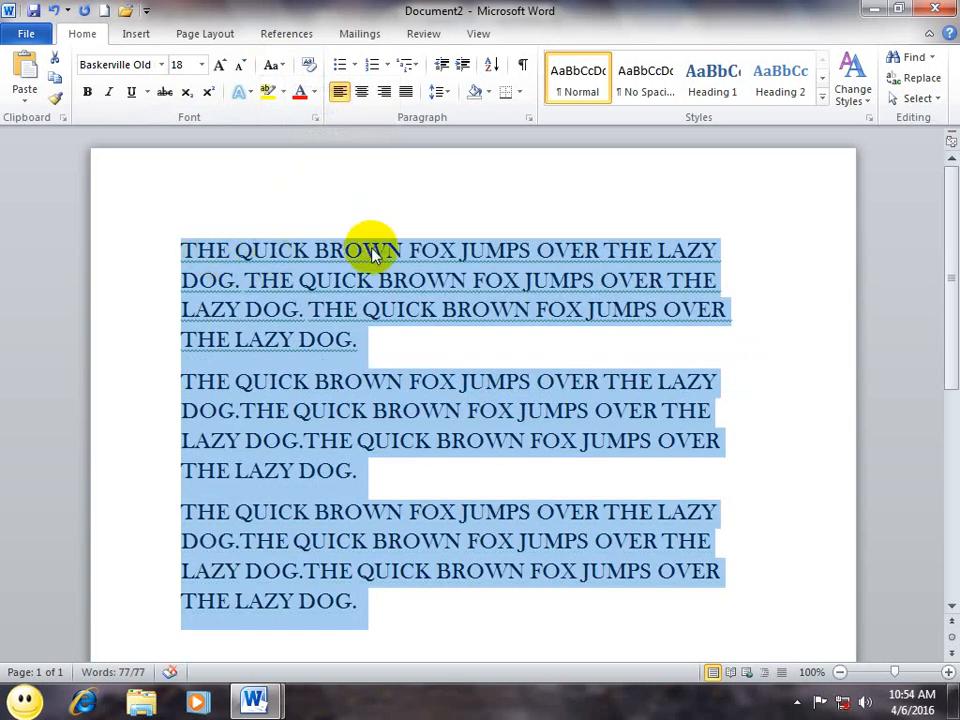
Step: Start a blank document and fill it with sample paragraphs generated by =rand(9)
left_click(433, 599)
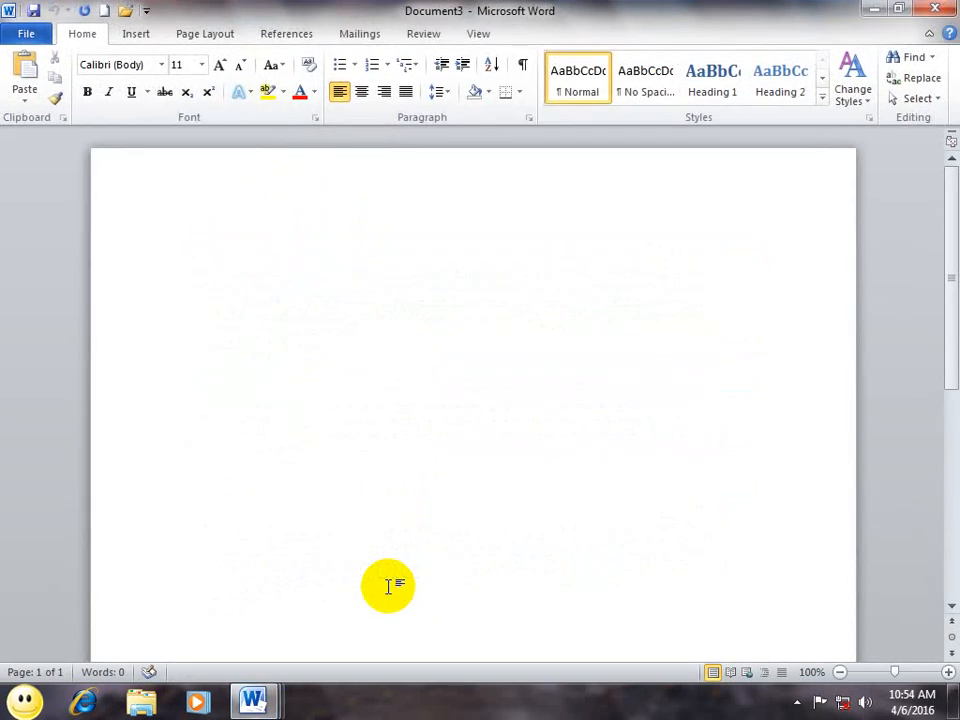
type("=rand(9)")
key("Return")
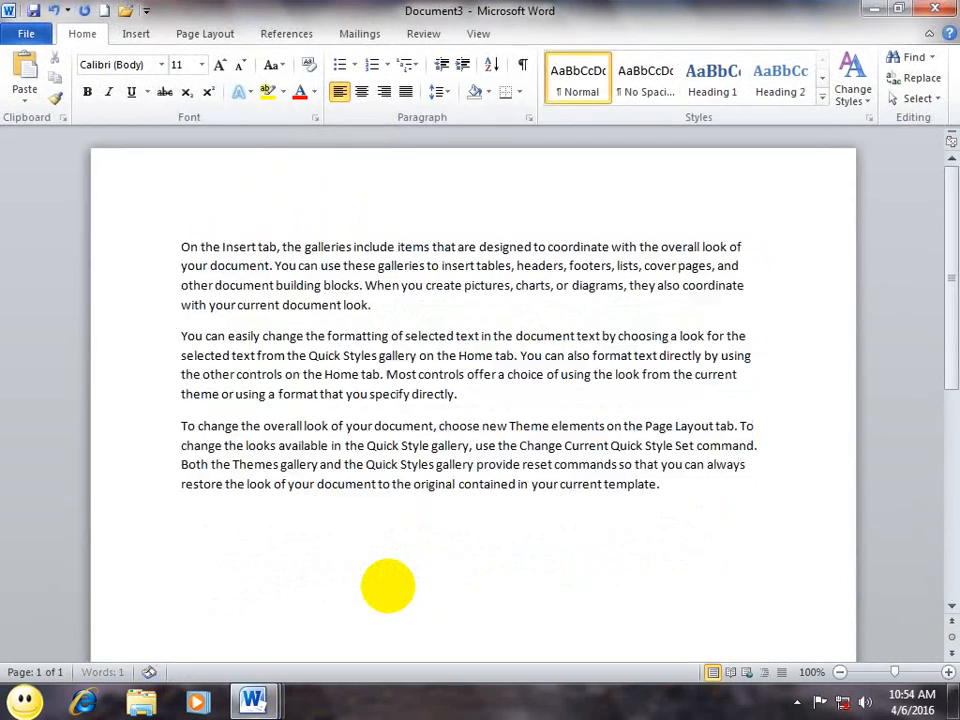
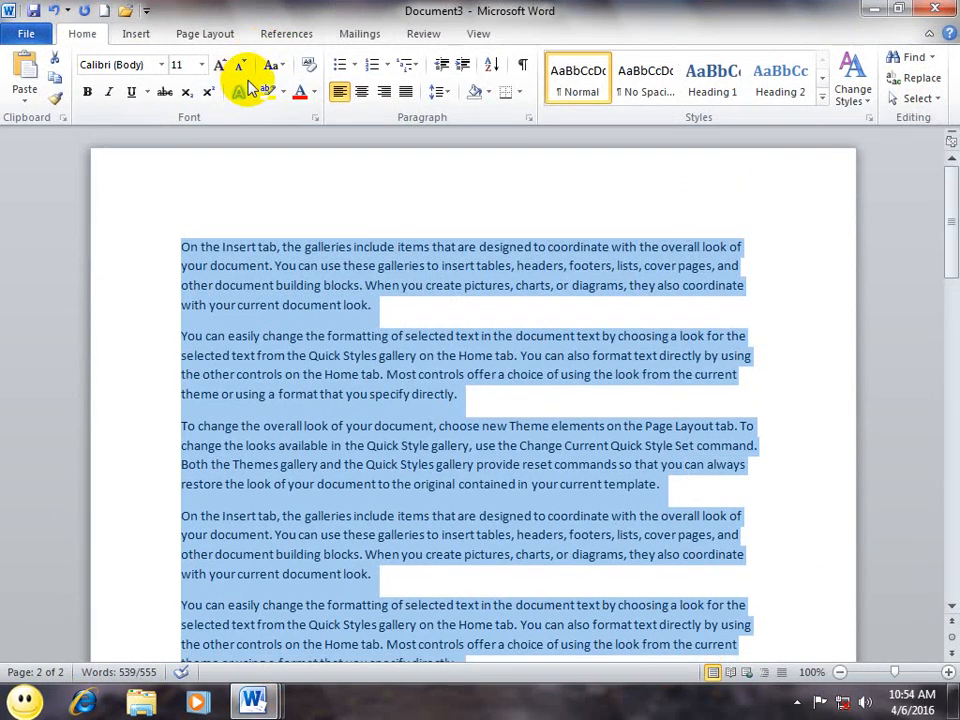
Step: Apply the tOGGLE cASE option to the selected sample paragraphs
left_click(272, 64)
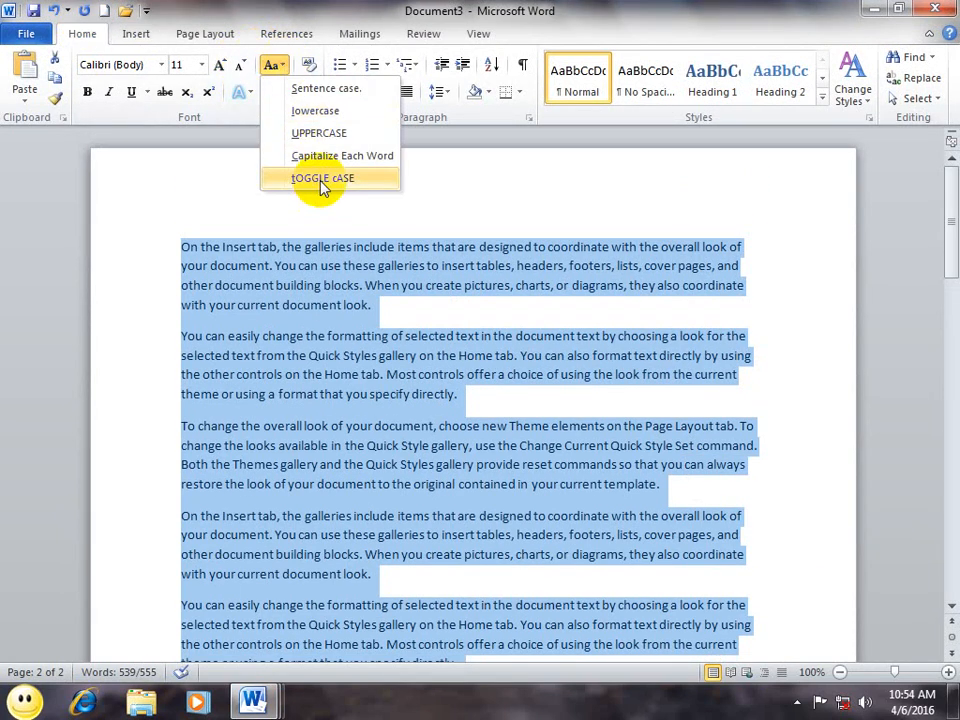
left_click(321, 180)
left_click(294, 336)
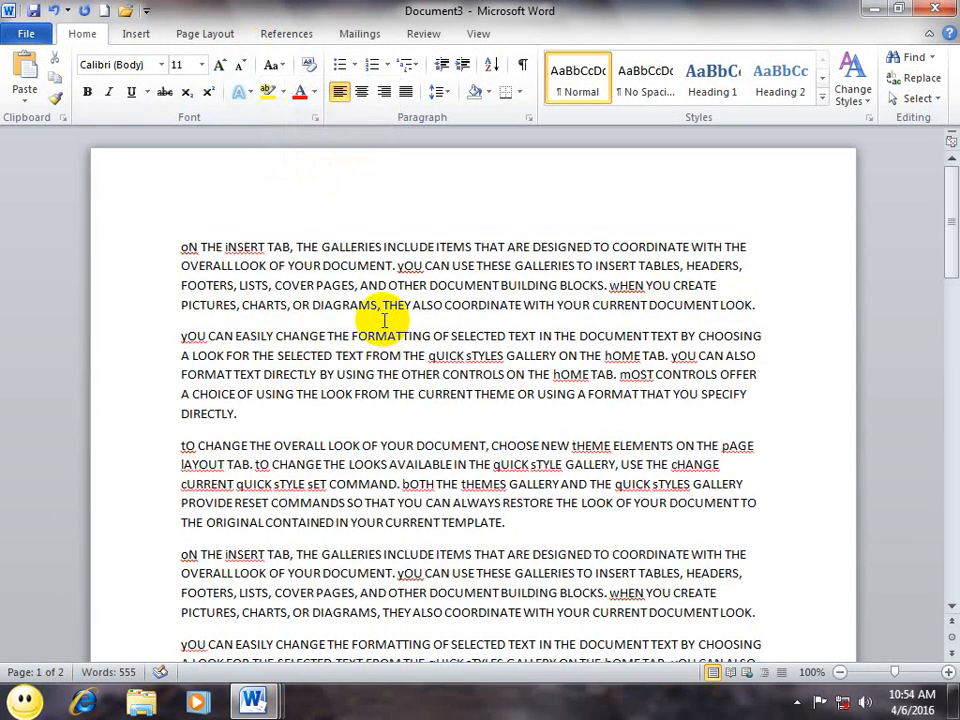
Step: Select the whole document and apply Sentence case to the toggled text
double_click(188, 247)
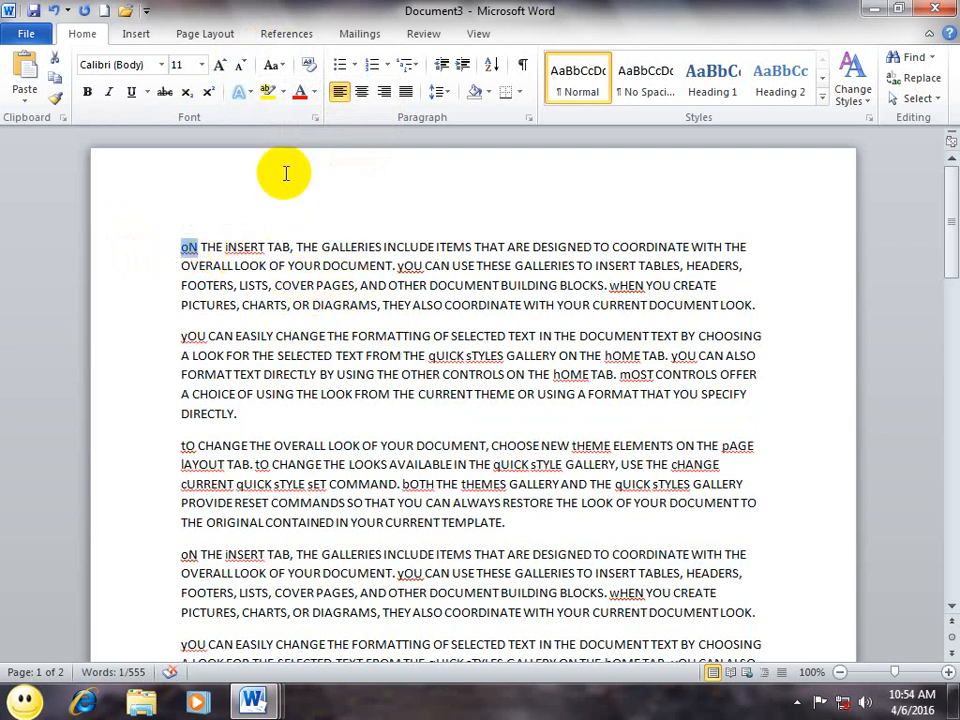
key("ctrl+a")
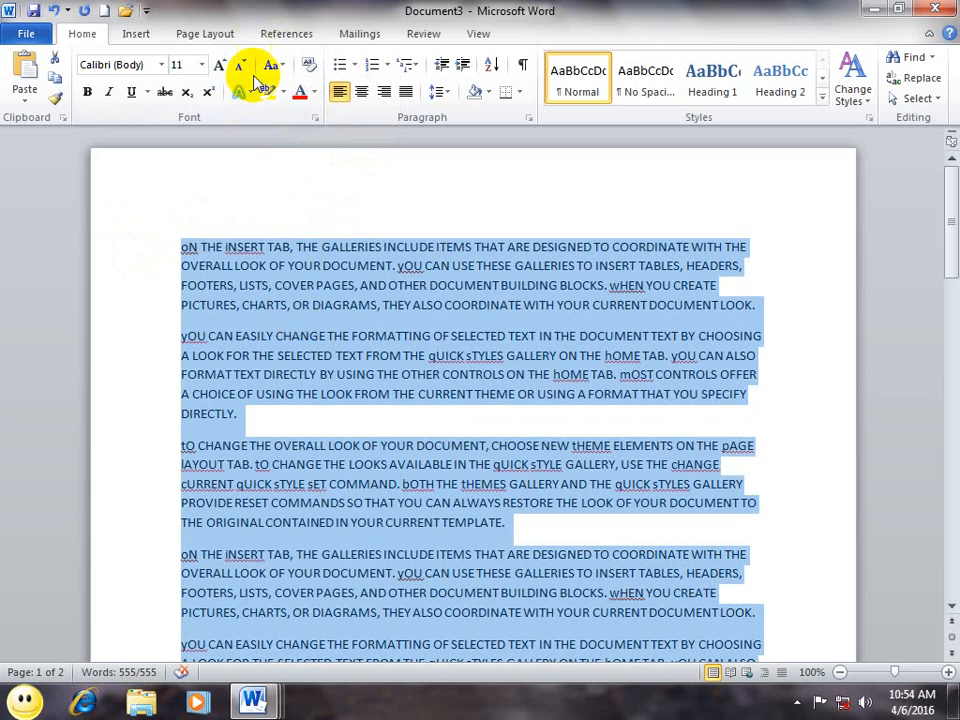
left_click(273, 66)
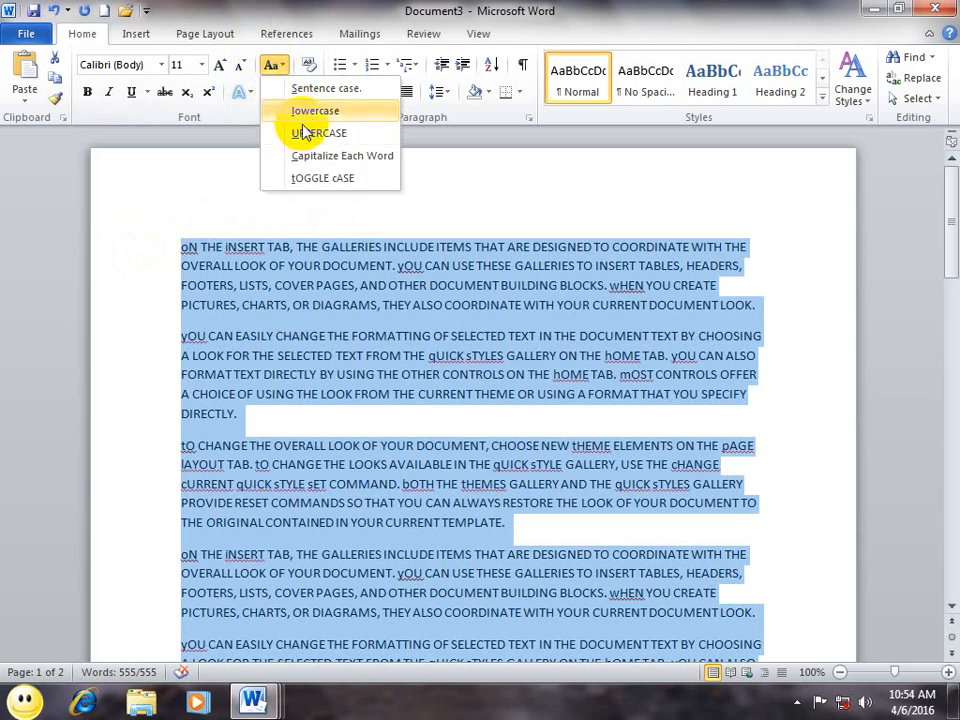
left_click(308, 88)
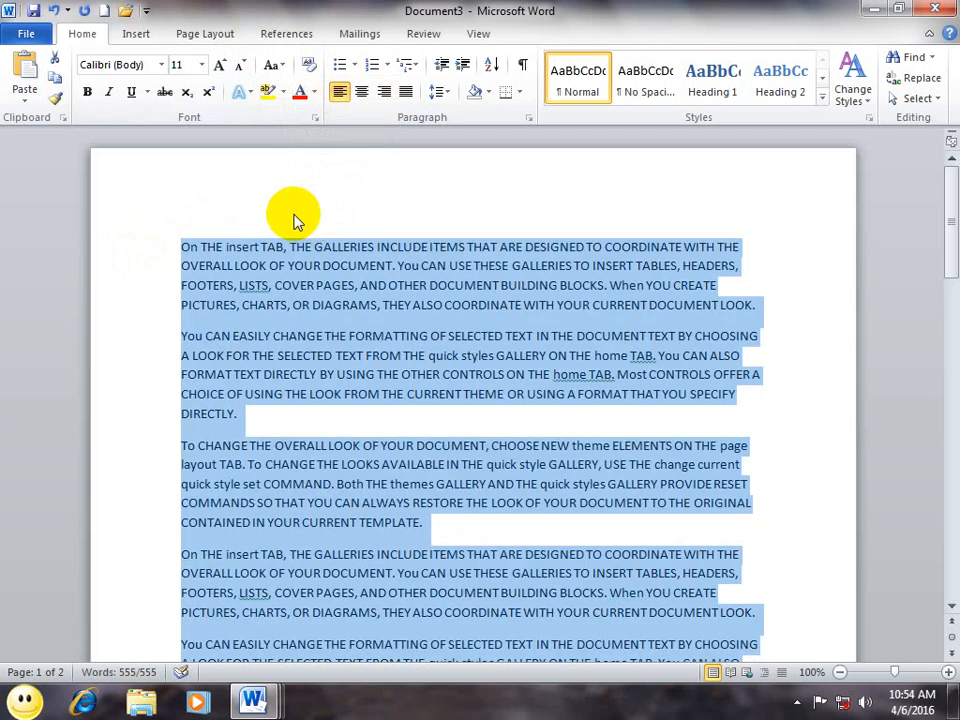
Step: Apply Capitalize Each Word to the selected document text
left_click(272, 64)
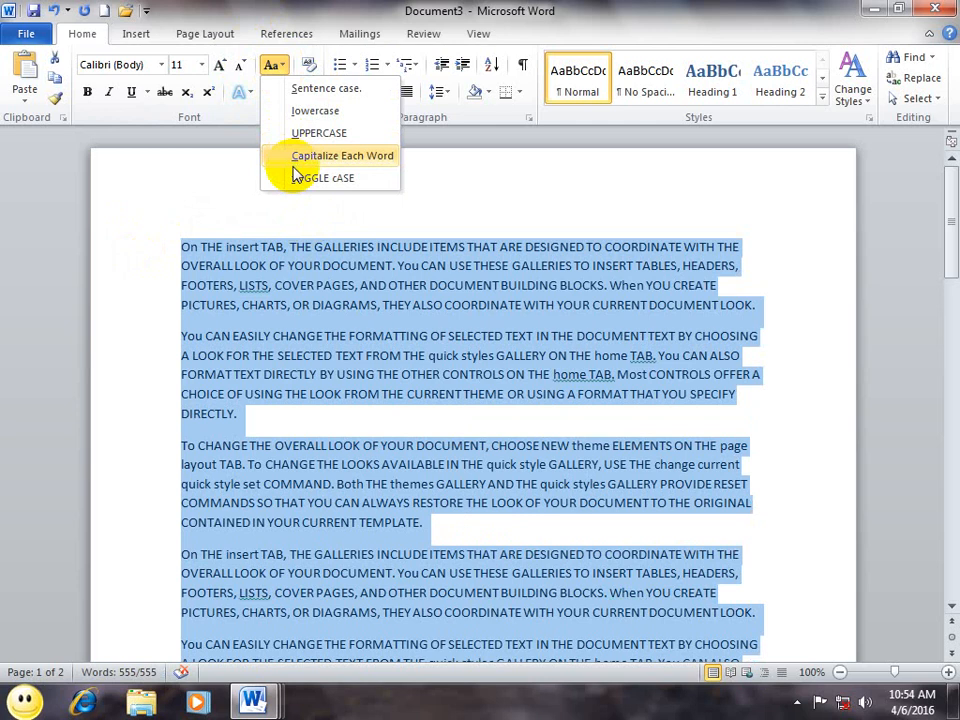
left_click(340, 156)
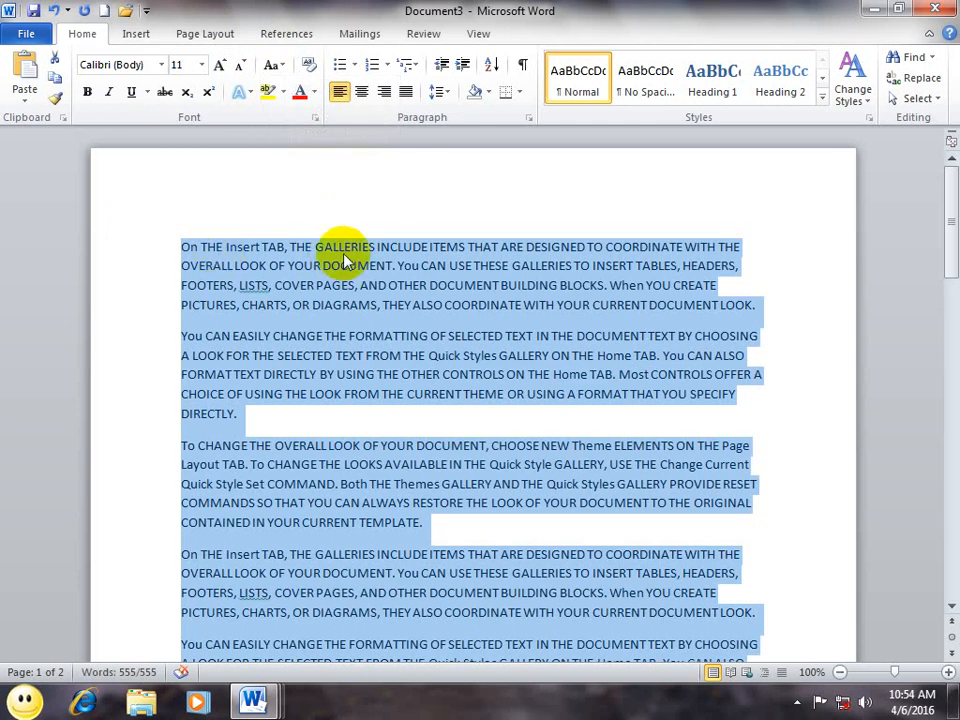
left_click(343, 285)
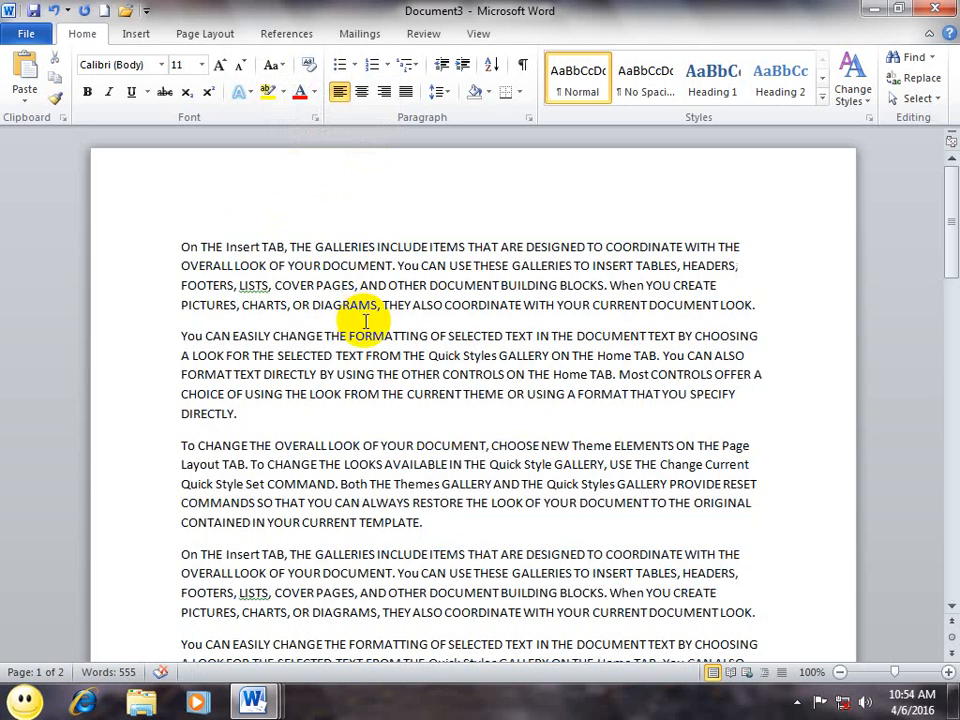
Step: Select all the text again and change it to Sentence case, then deselect it
key("ctrl+a")
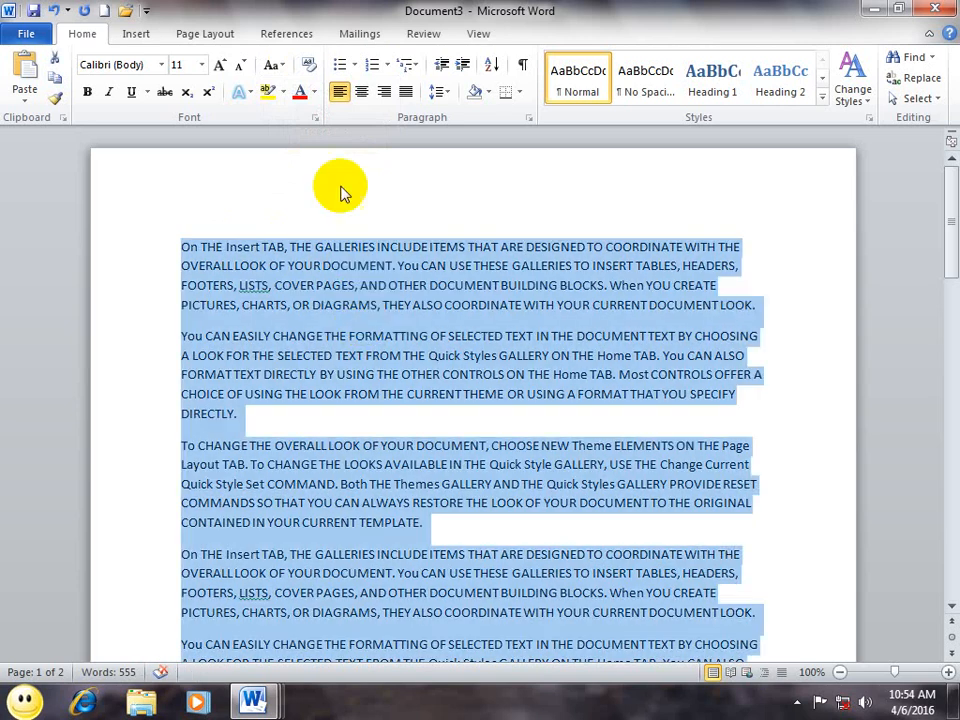
left_click(278, 72)
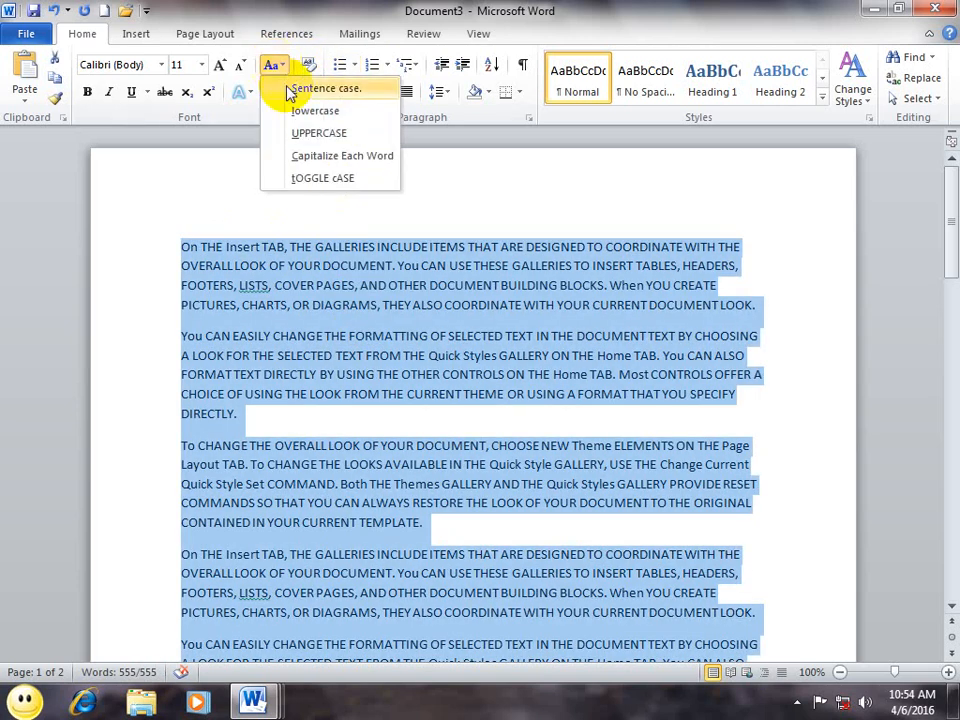
left_click(281, 90)
left_click(445, 336)
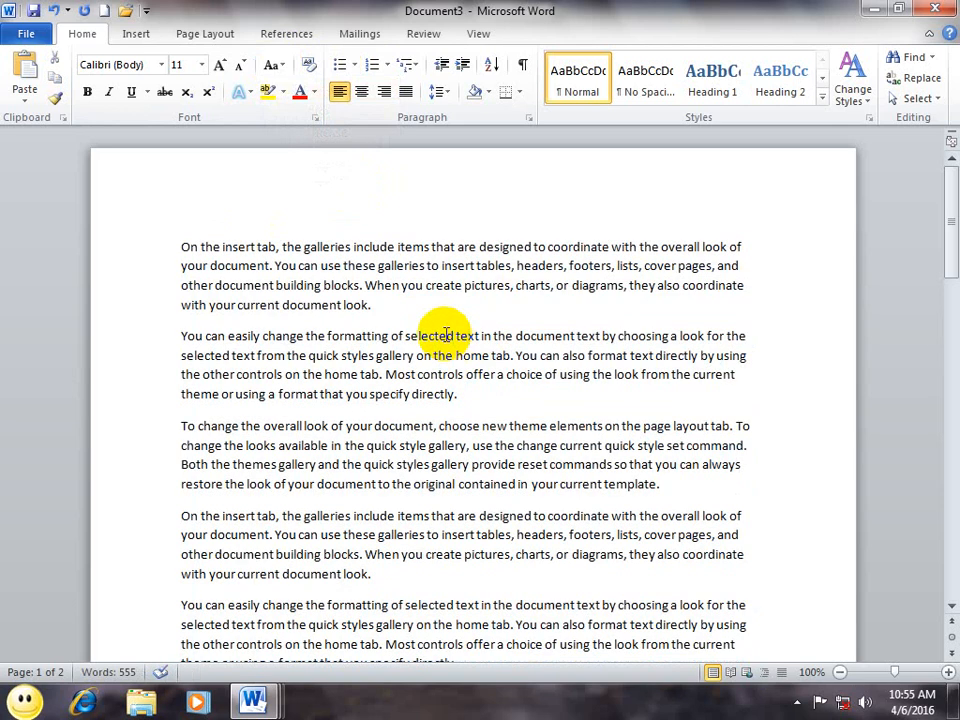
Step: Create another blank document and generate sample paragraphs in it with =rand()
key("ctrl+n")
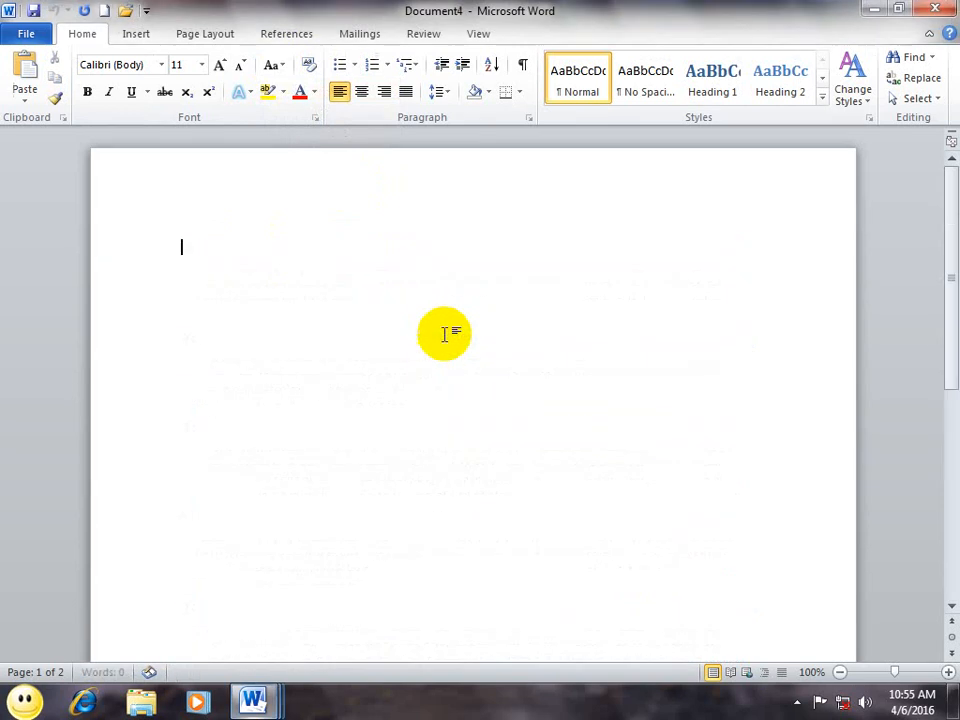
type("=ra")
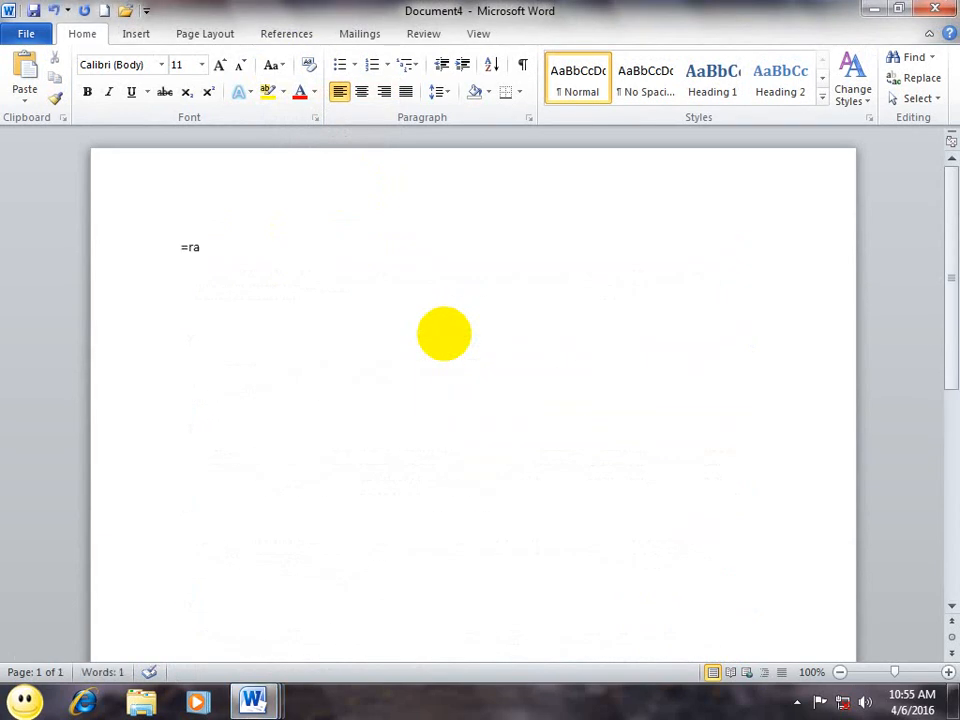
type("nd()")
key("Return")
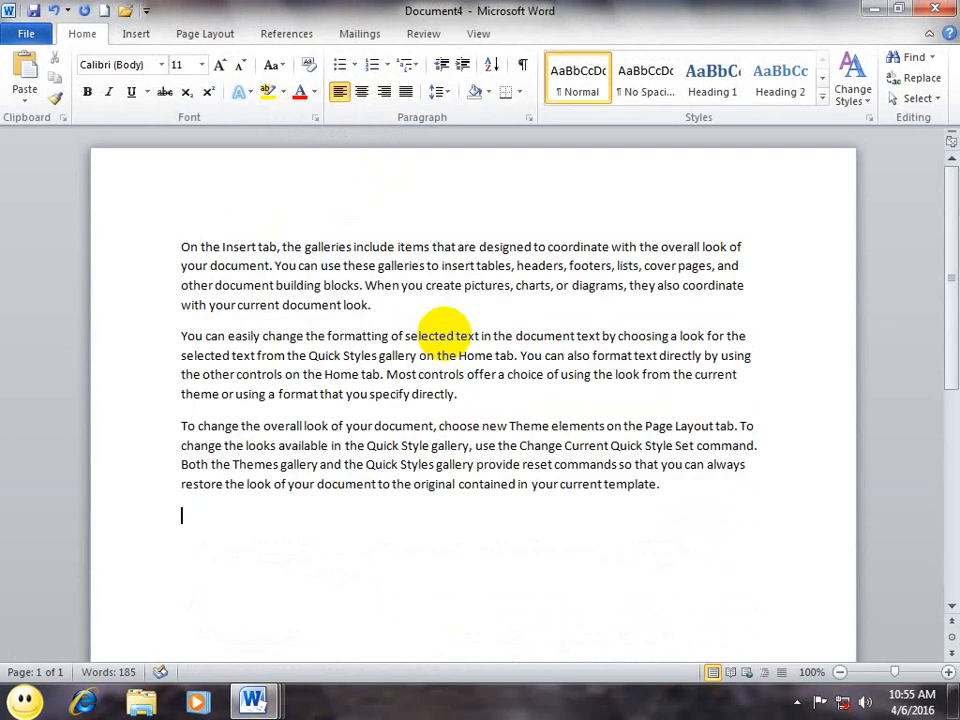
key("BackSpace")
Step: Select all three paragraphs and toggle small caps on and off repeatedly, ending with small caps off
triple_click(121, 242)
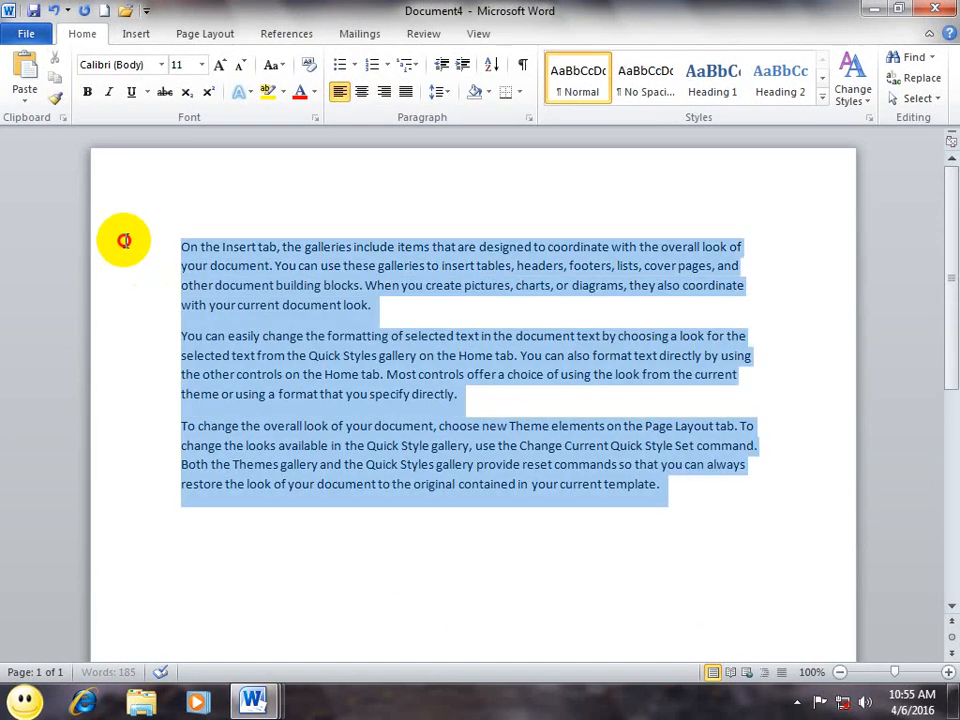
key("ctrl+shift+k")
key("ctrl+shift+k")
key("ctrl+shift+k")
key("ctrl+shift+k")
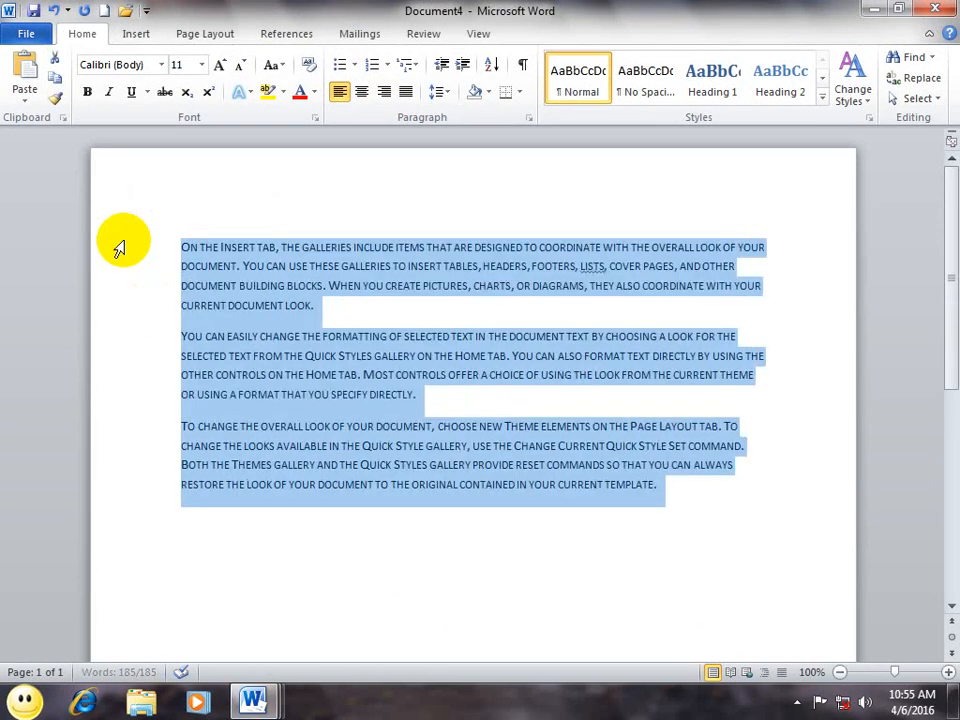
key("ctrl+shift+k")
key("ctrl+shift+k")
key("ctrl+shift+k")
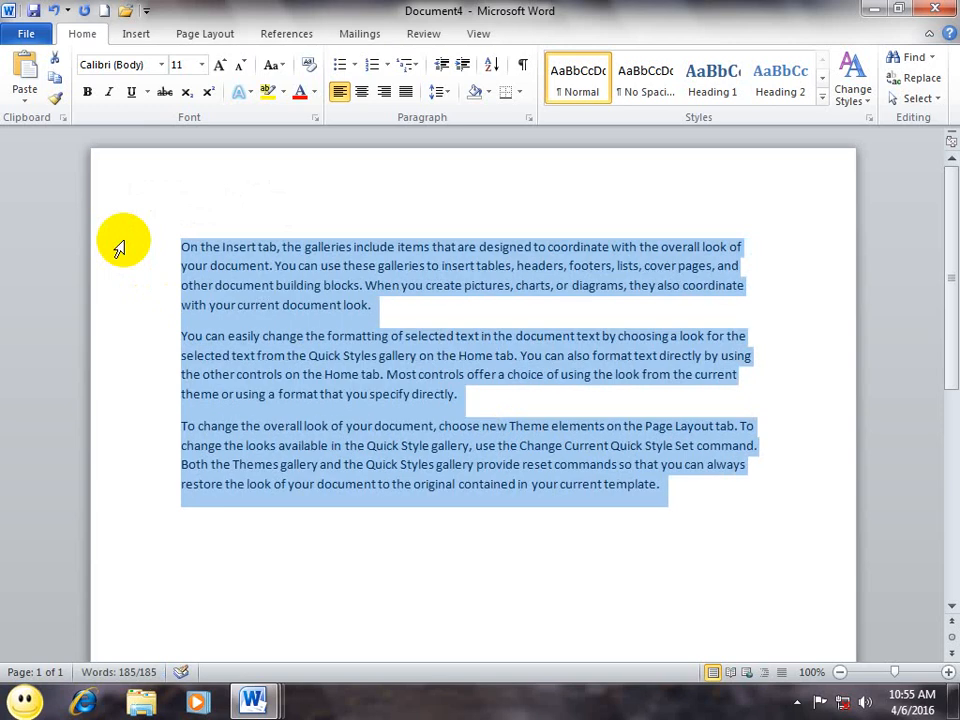
key("ctrl+shift+k")
key("ctrl+shift+k")
key("ctrl+shift+k")
key("ctrl+shift+k")
key("ctrl+shift+k")
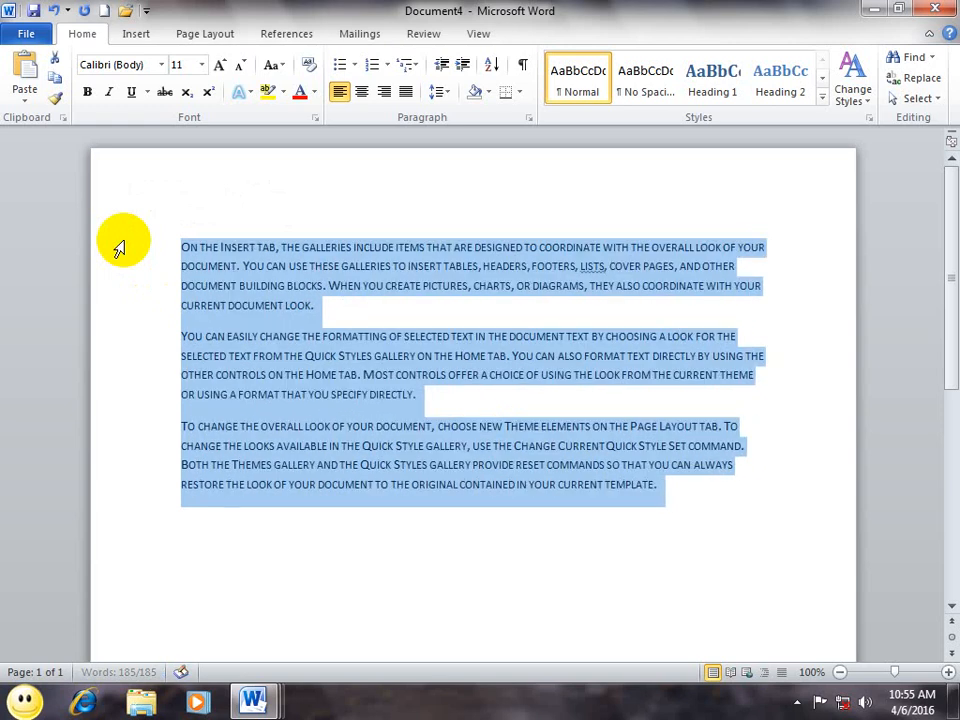
key("ctrl+shift+k")
key("ctrl+shift+k")
key("ctrl+shift+k")
key("ctrl+shift+k")
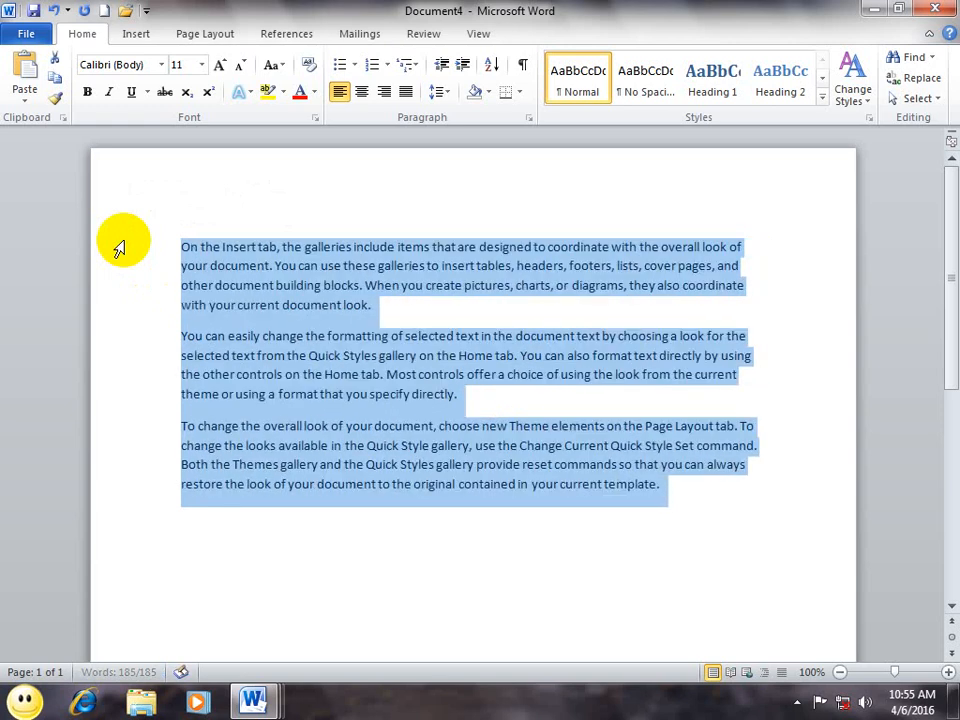
key("ctrl+shift+k")
key("ctrl+shift+k")
key("ctrl+End")
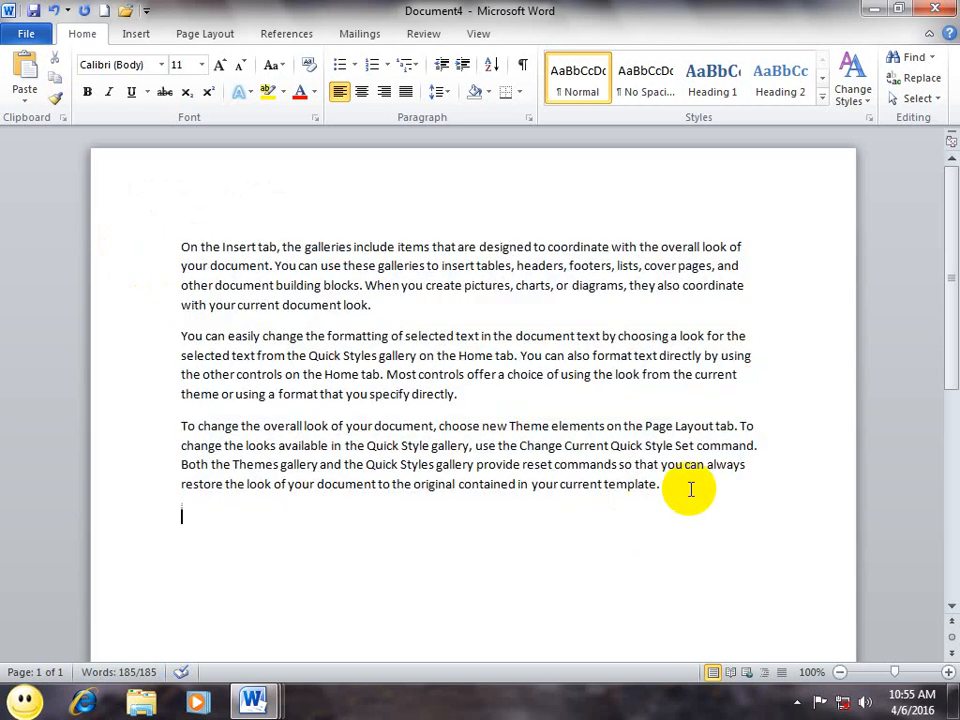
Step: Select the whole document, set its font size to 24 and colour the text with a light red theme colour
key("ctrl+a")
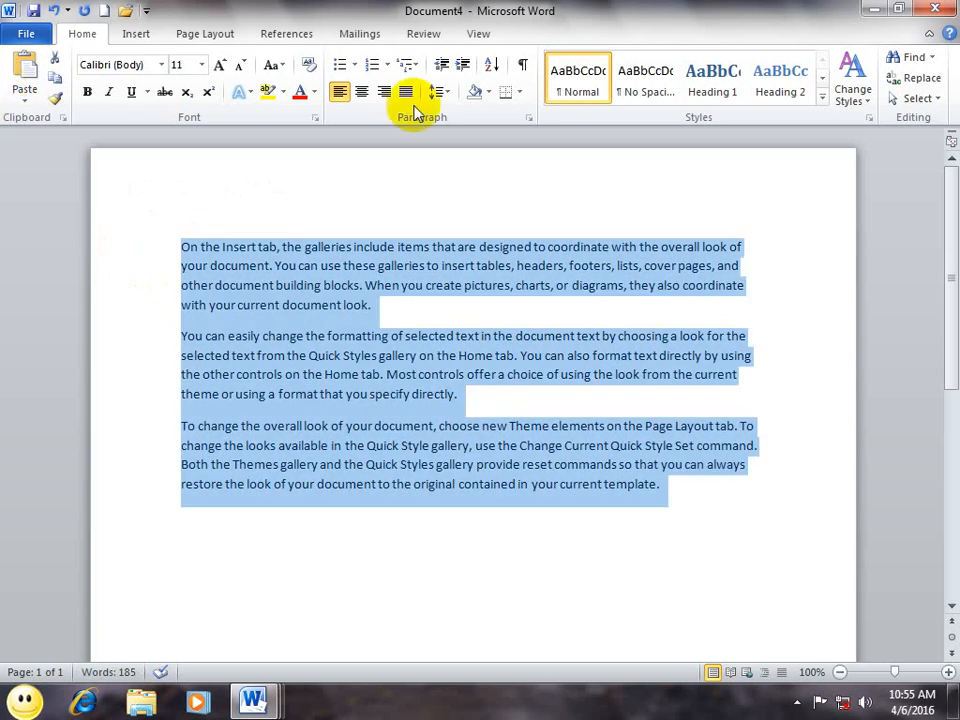
left_click(201, 65)
left_click(182, 242)
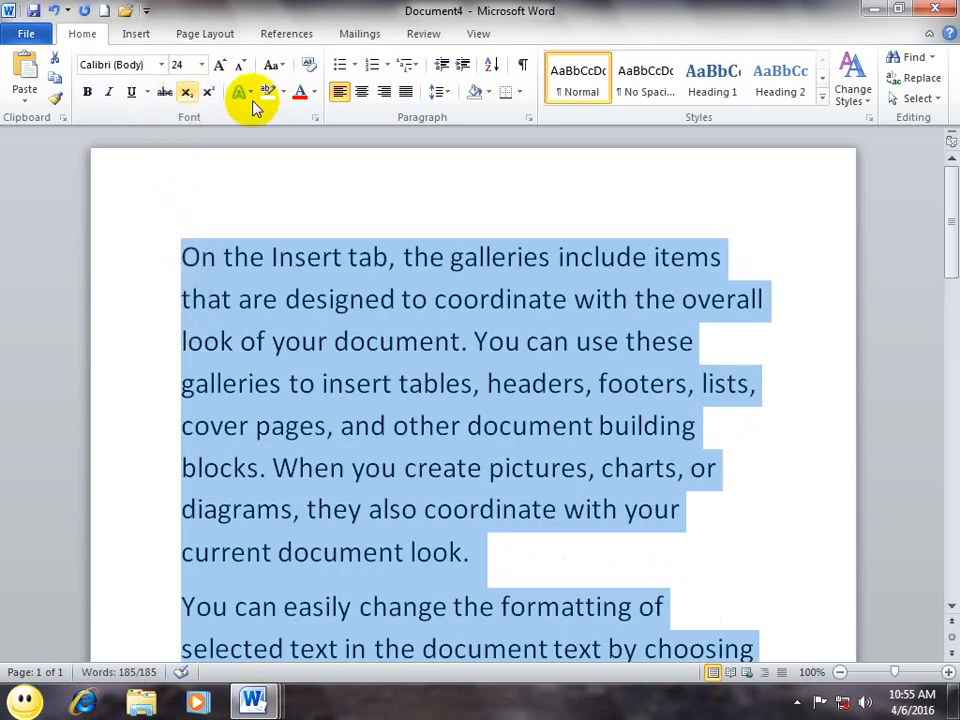
left_click(313, 92)
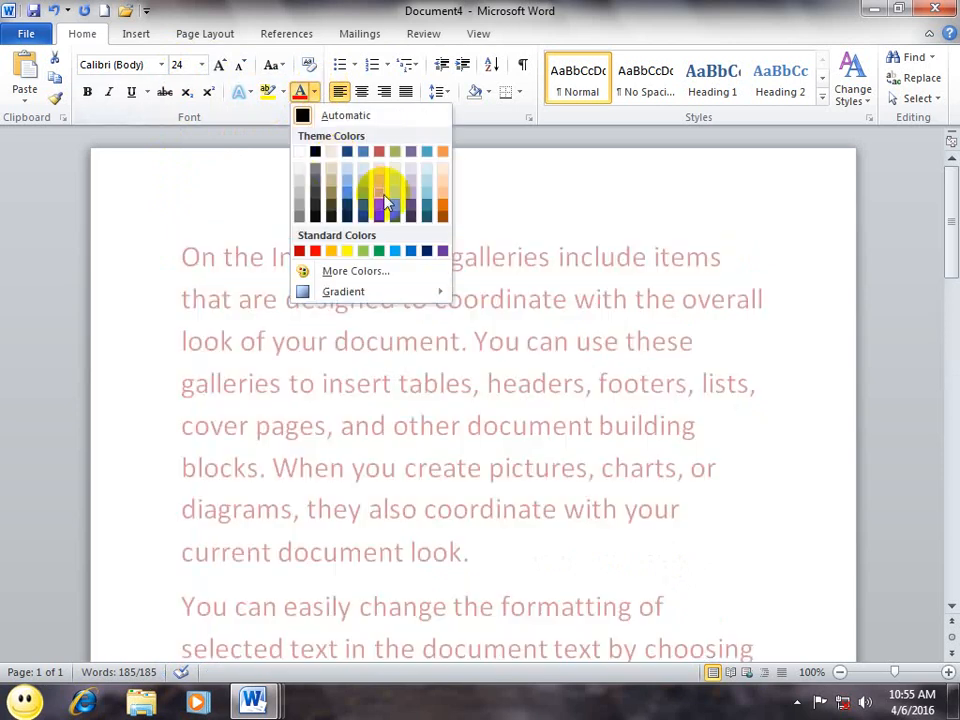
left_click(381, 189)
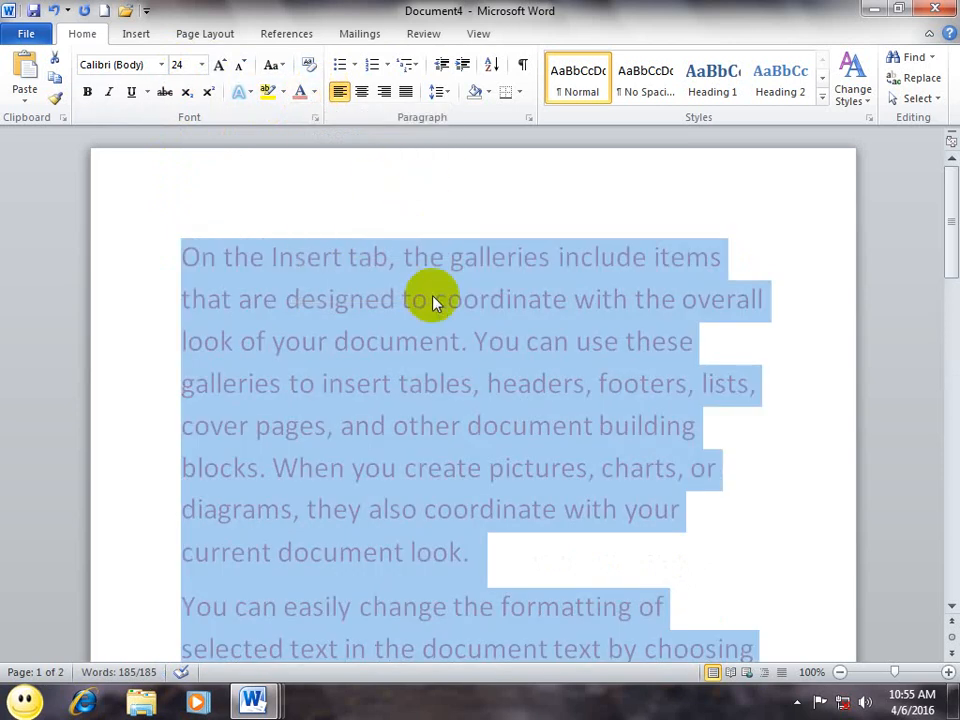
Step: Clear all formatting from the enlarged, coloured text to return it to plain text
left_click_drag(951, 249, 951, 369)
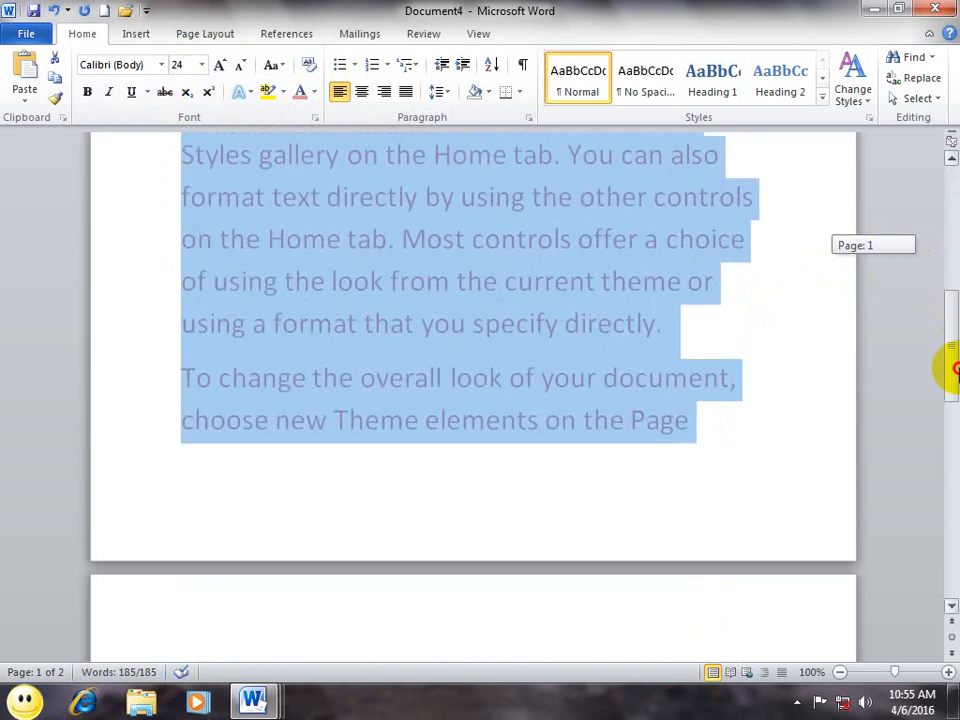
left_click(660, 488)
key("ctrl+a")
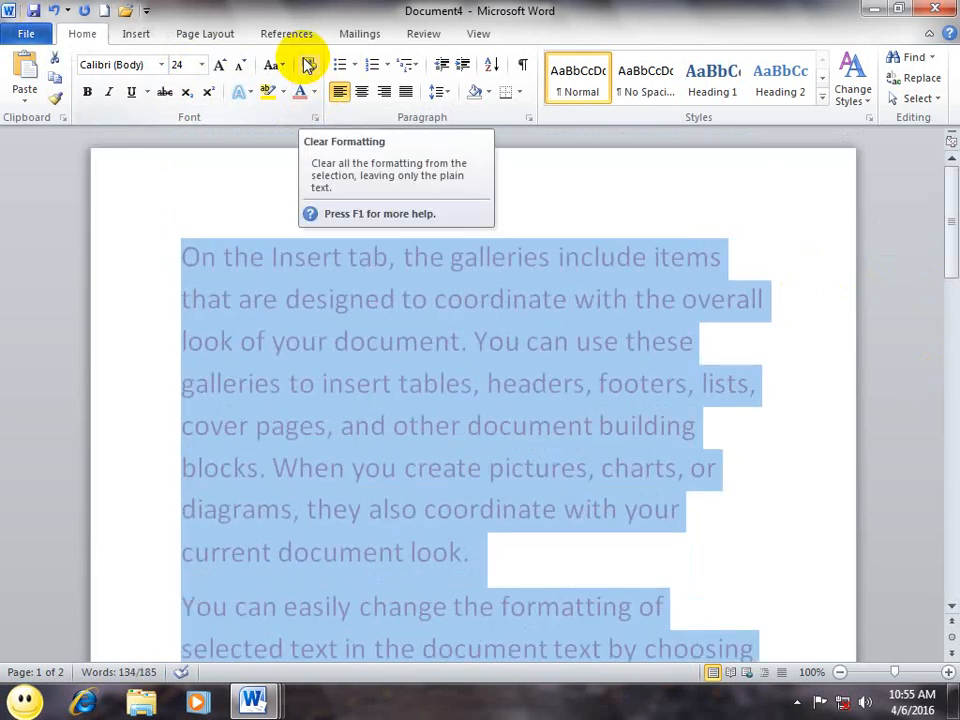
left_click(308, 64)
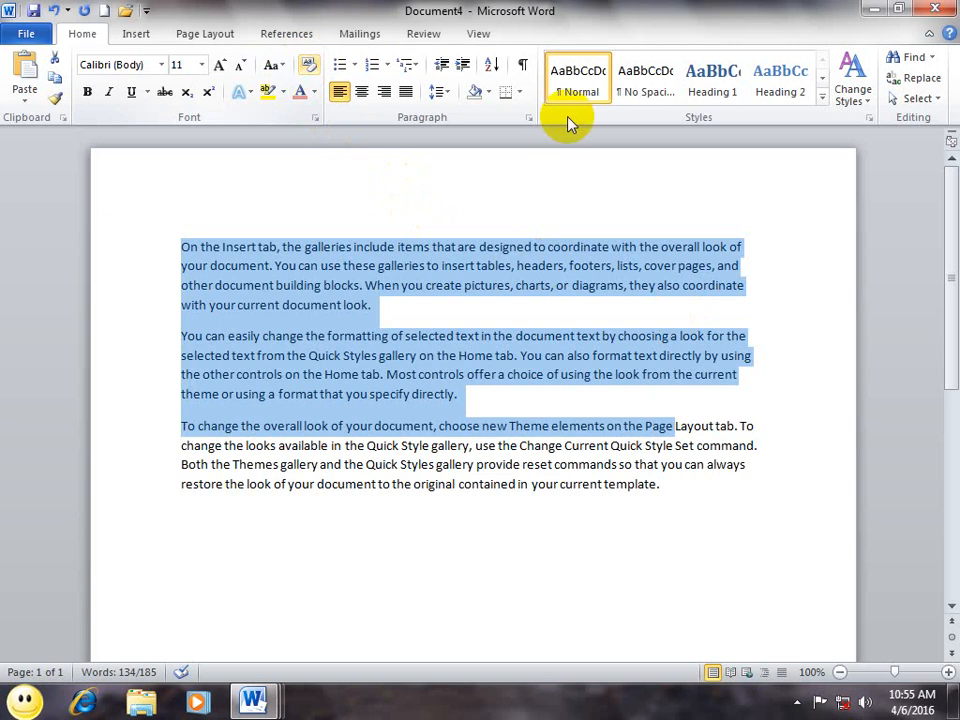
Step: Select all three paragraphs, set their font size to 20 and undo the size change
left_click_drag(714, 491, 172, 144)
left_click(201, 64)
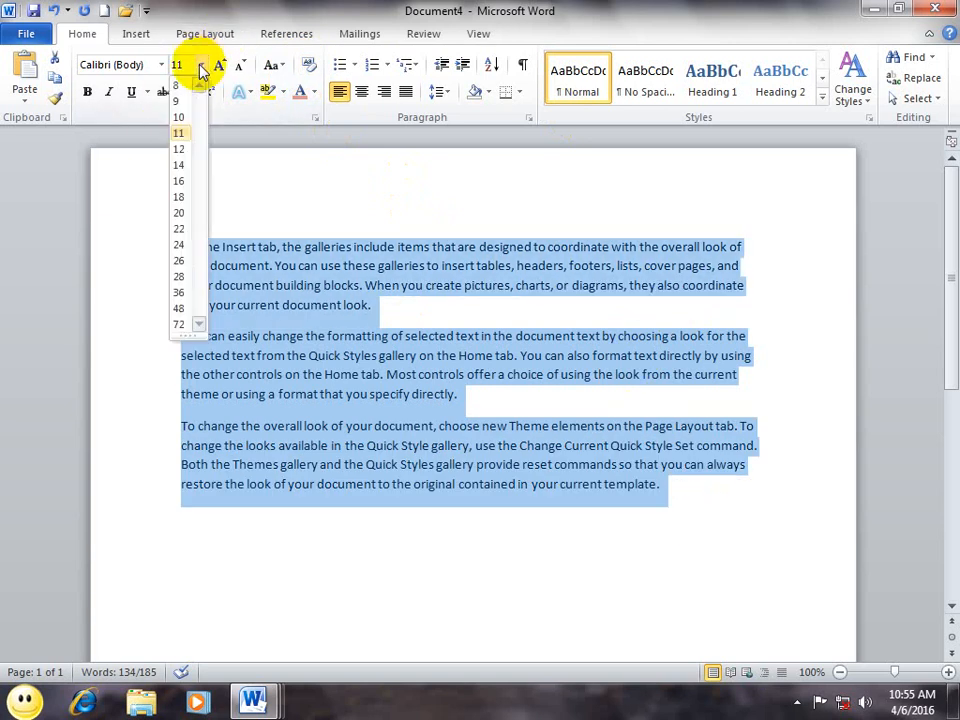
left_click(178, 213)
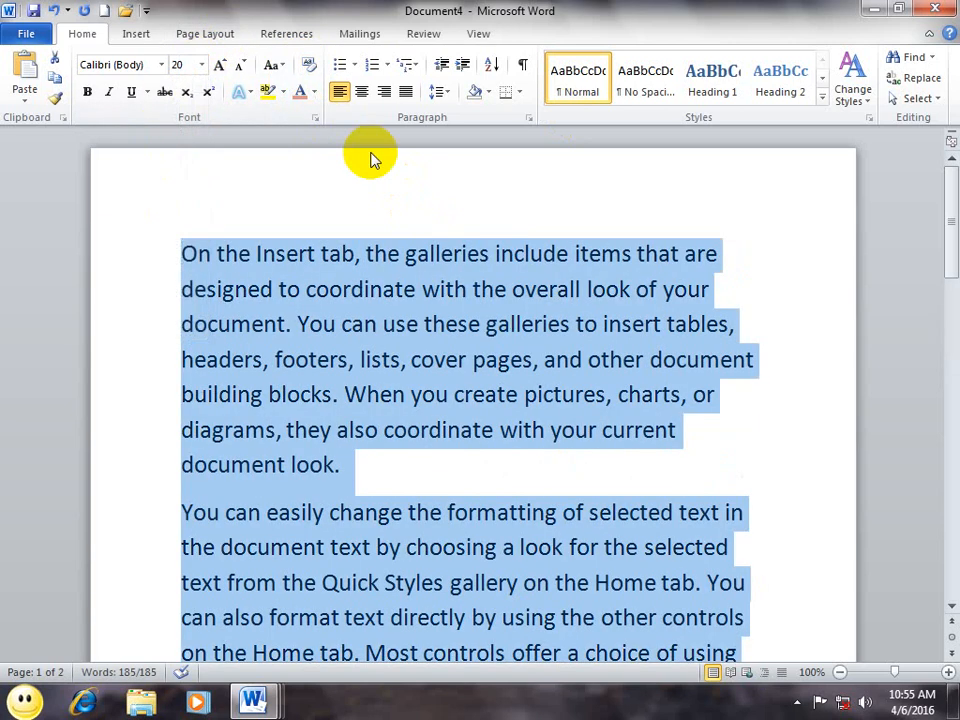
key("ctrl+z")
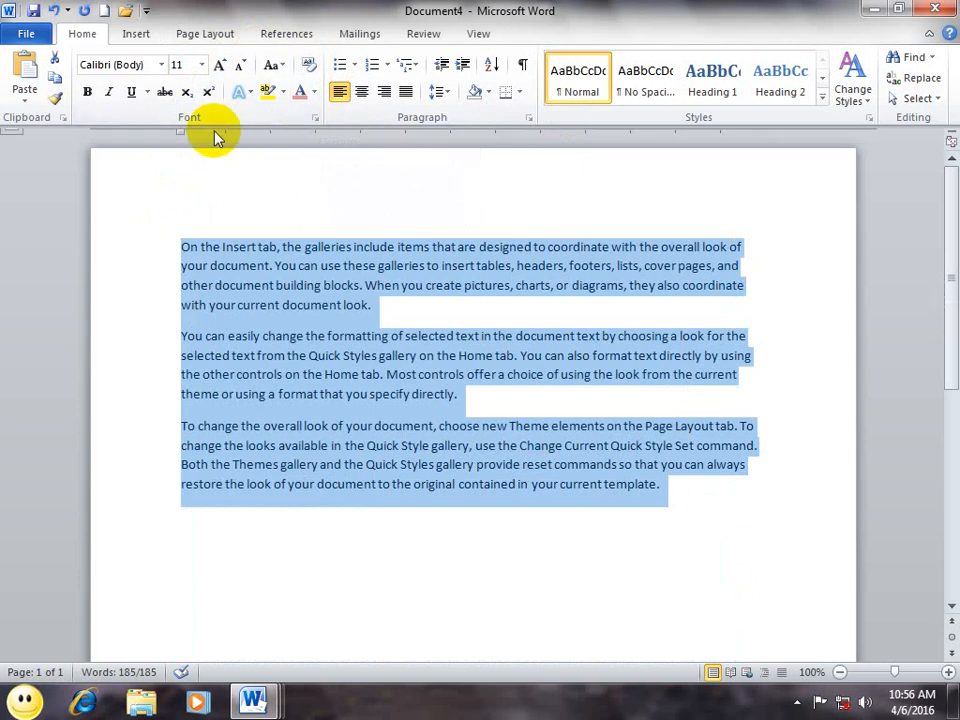
mouse_move(215, 138)
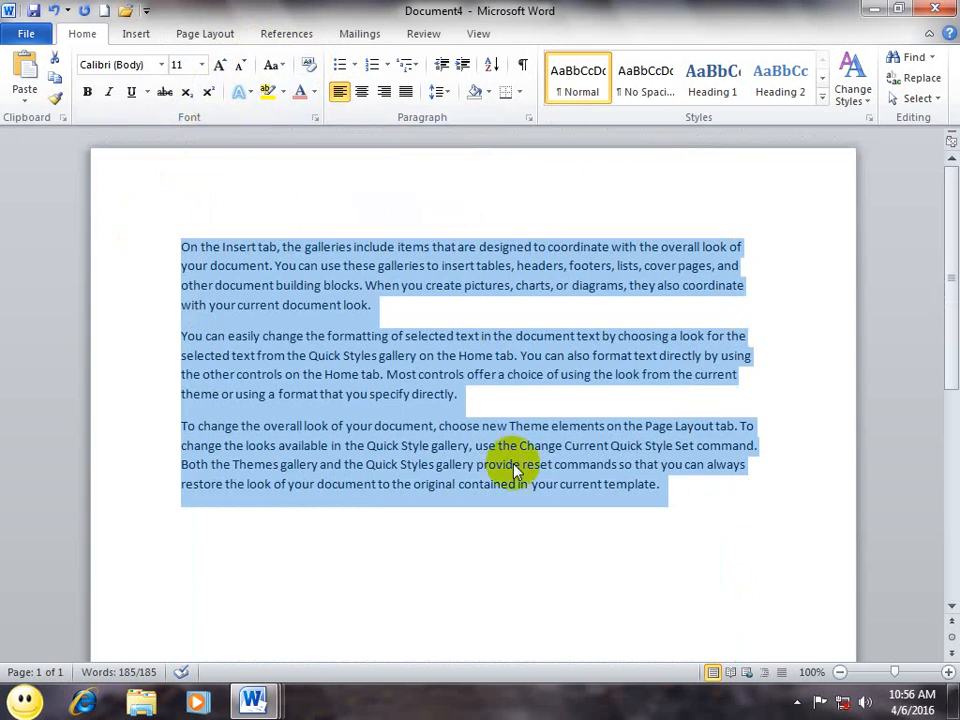
Step: Select all three paragraphs and make the text bold, italic and underlined
left_click(647, 514)
key("ctrl+a")
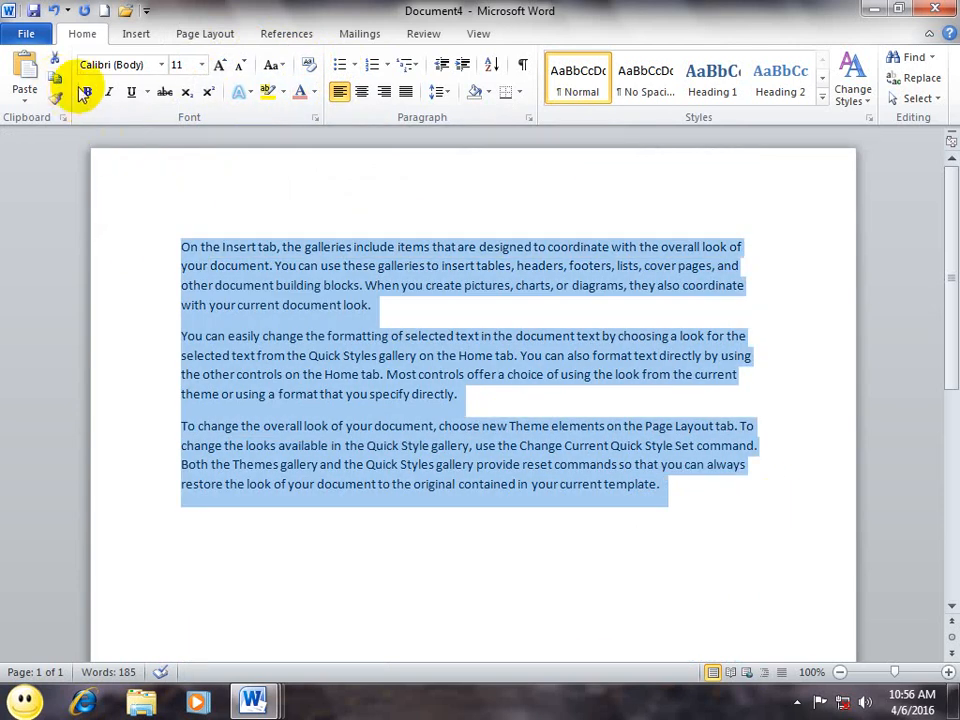
left_click(88, 92)
left_click(108, 92)
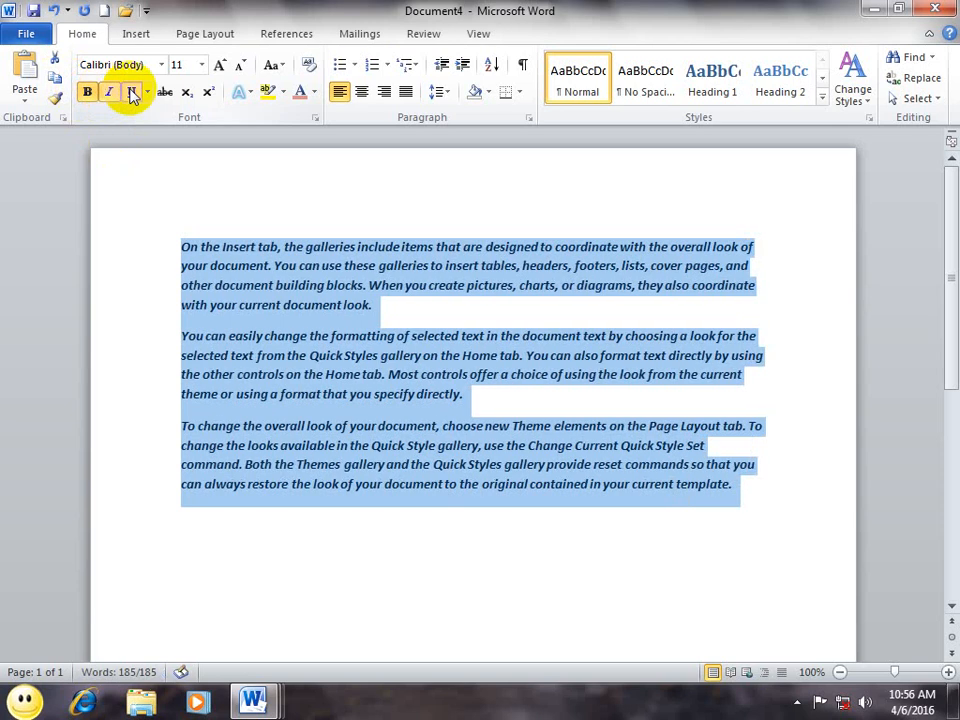
left_click(130, 92)
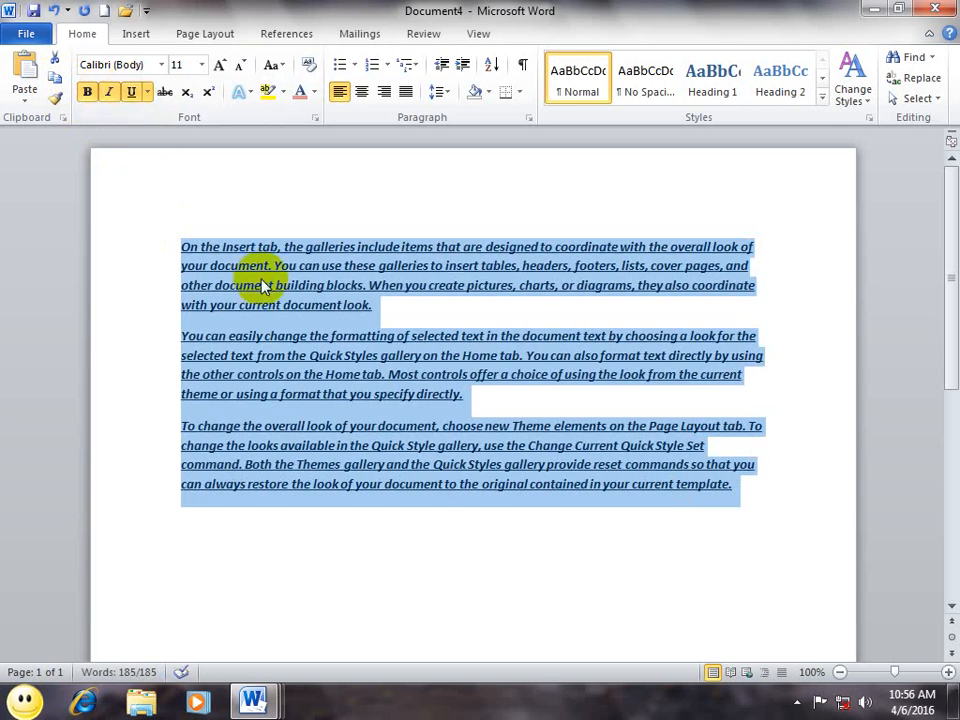
Step: Remove the bold, italic and underline formatting from the three selected paragraphs
key("ctrl+b")
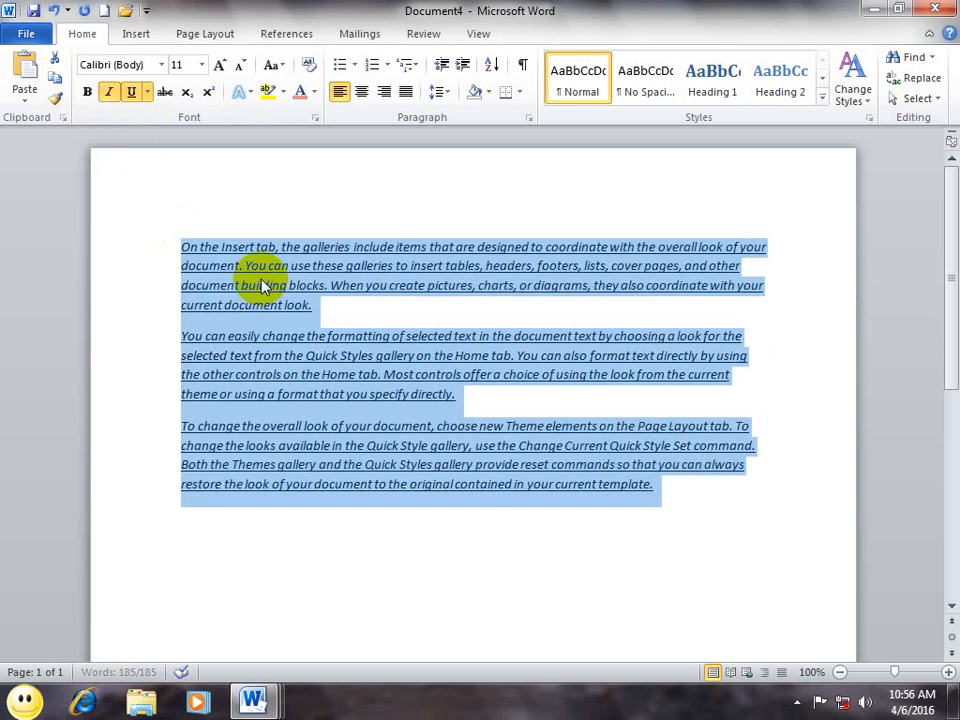
key("ctrl+i")
key("ctrl+u")
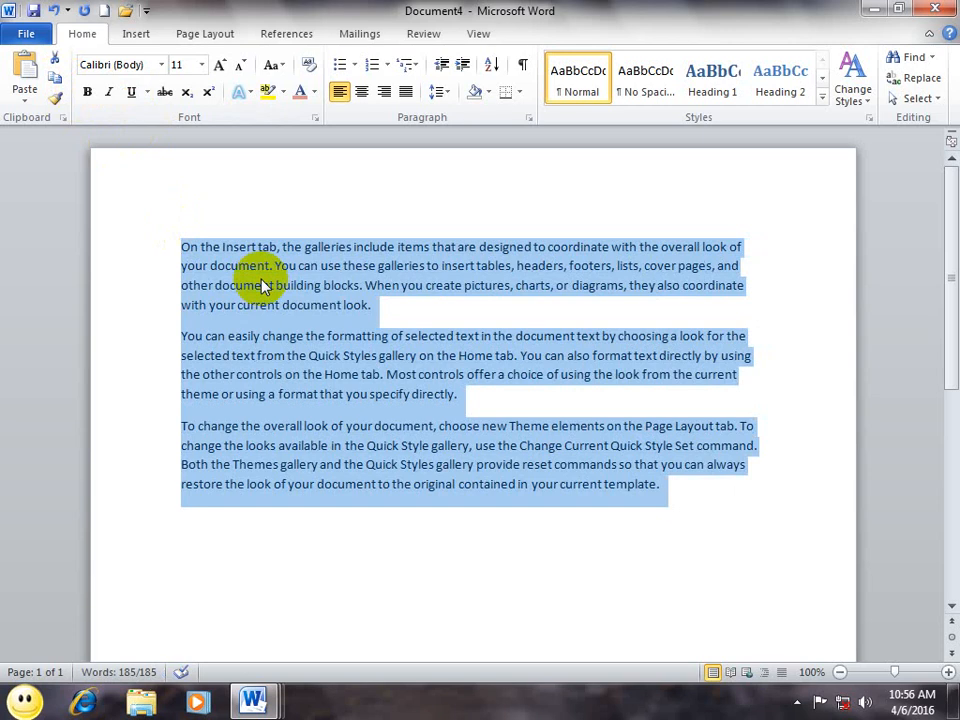
Step: Reapply bold, italic and underline to all three paragraphs, and give the whole text a double underline
key("ctrl+b")
key("ctrl+i")
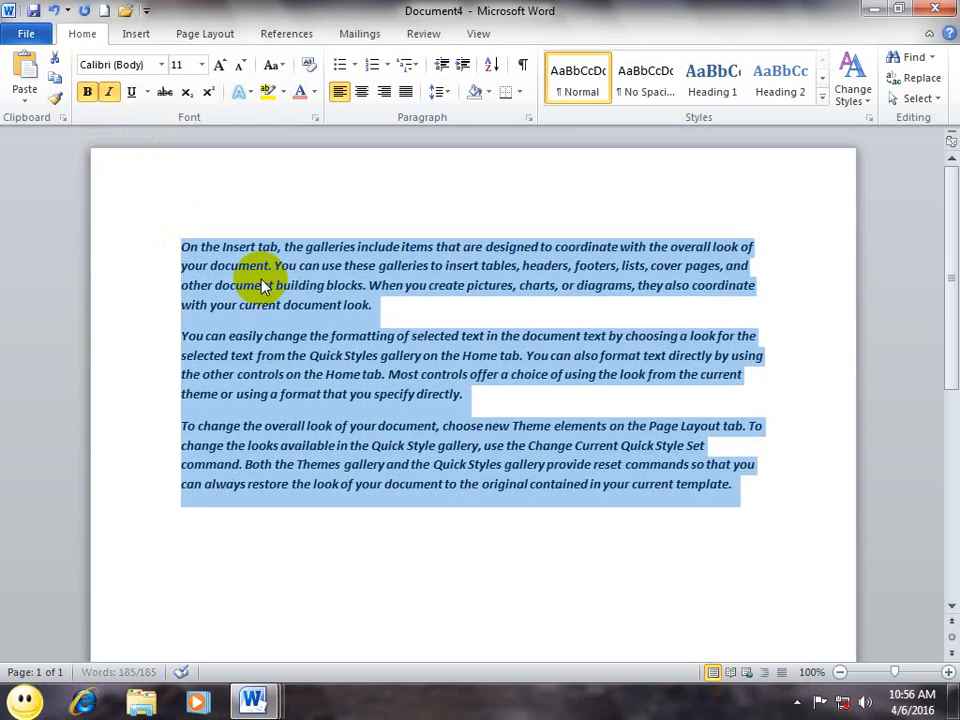
key("ctrl+u")
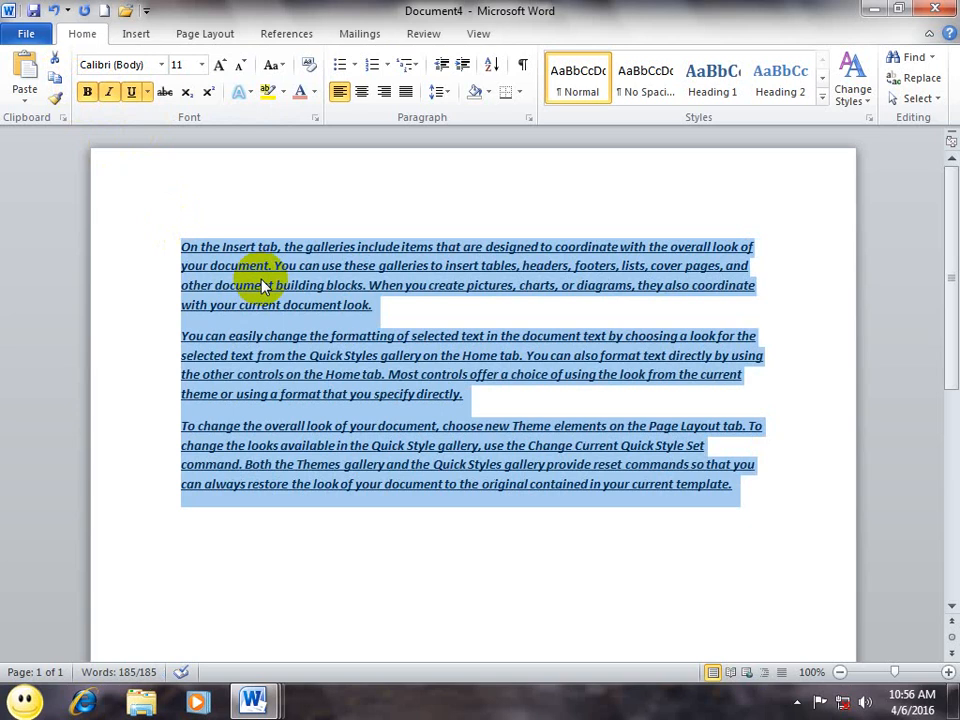
left_click(707, 542)
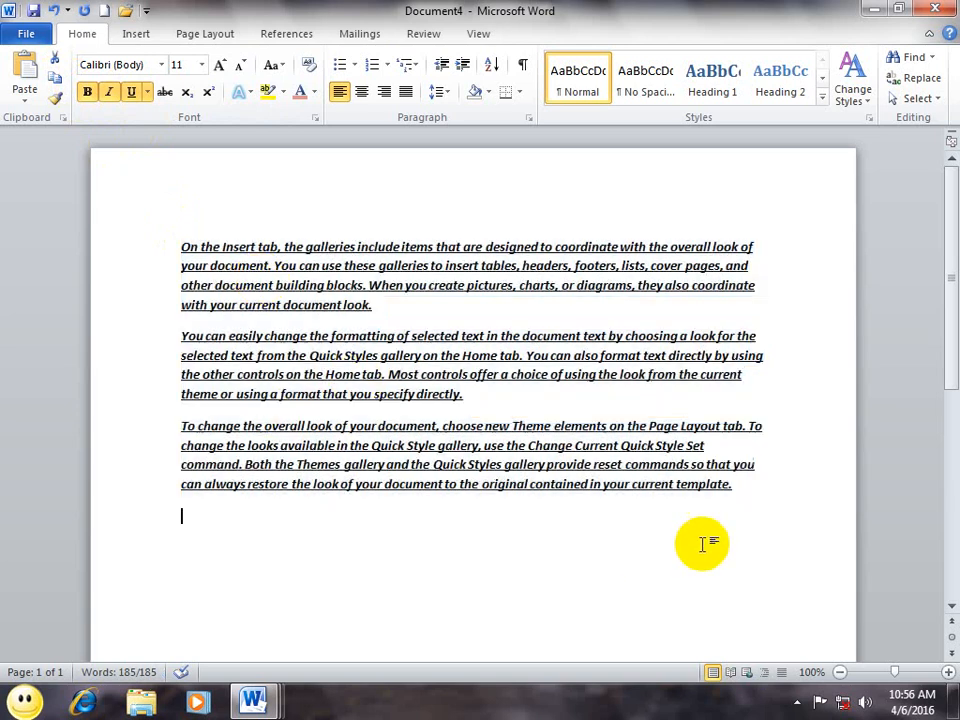
key("ctrl+a")
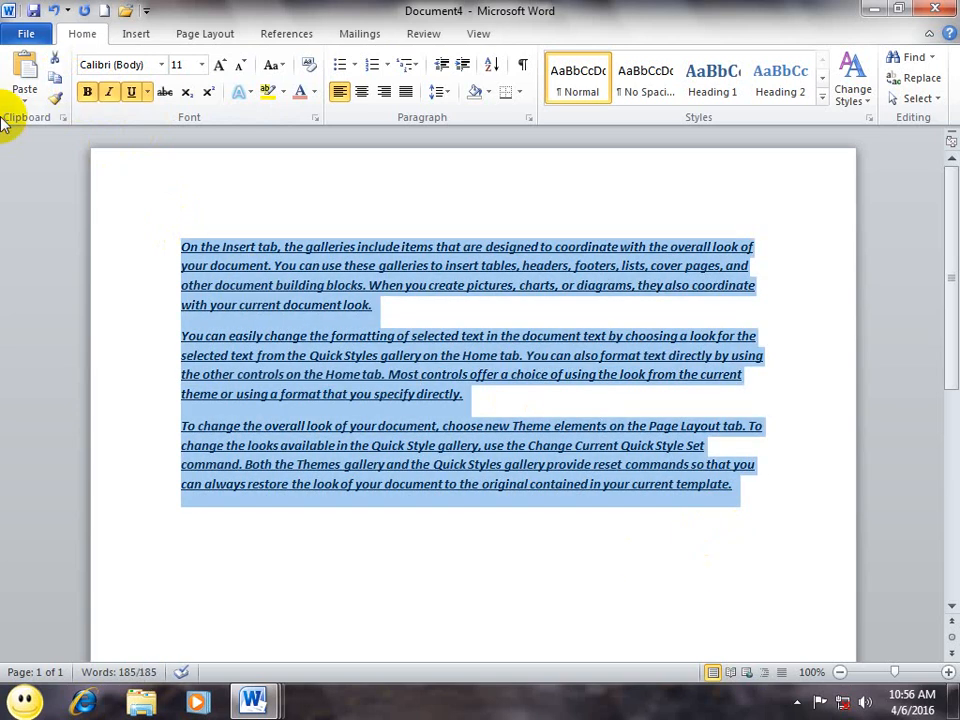
key("ctrl+shift+d")
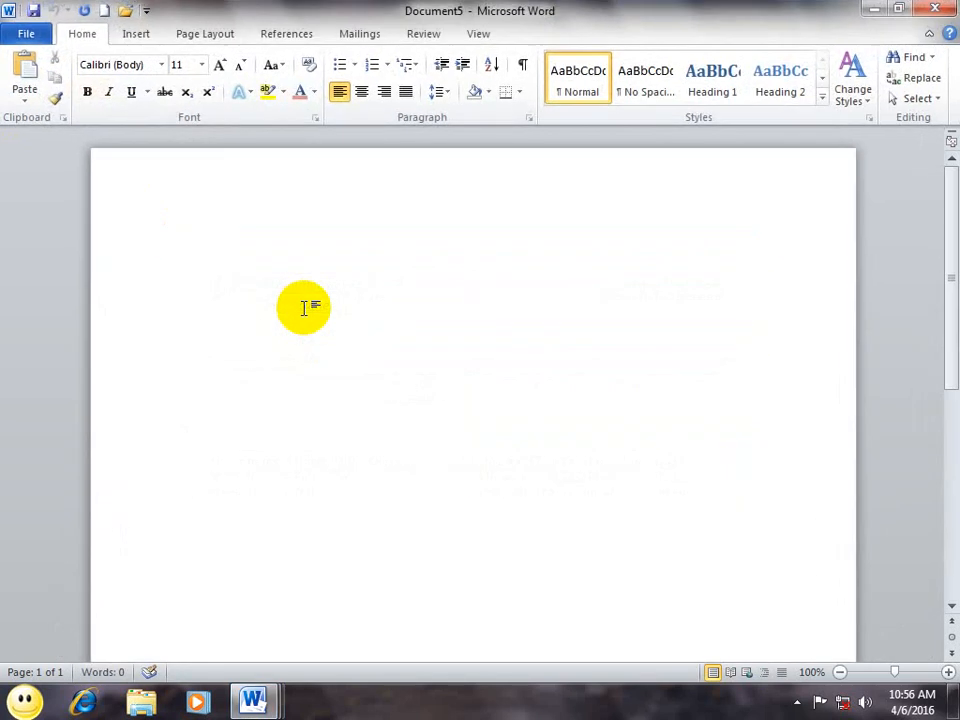
Step: Generate sample paragraphs with =rand() in the new blank document and strike through all of the text
type("=rand()")
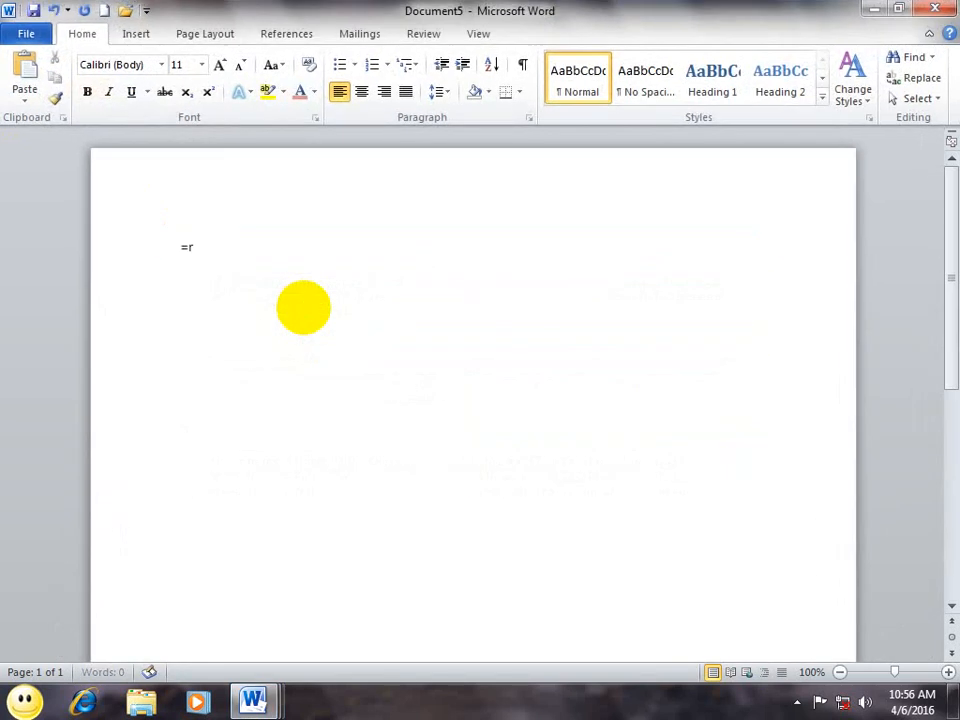
key("Return")
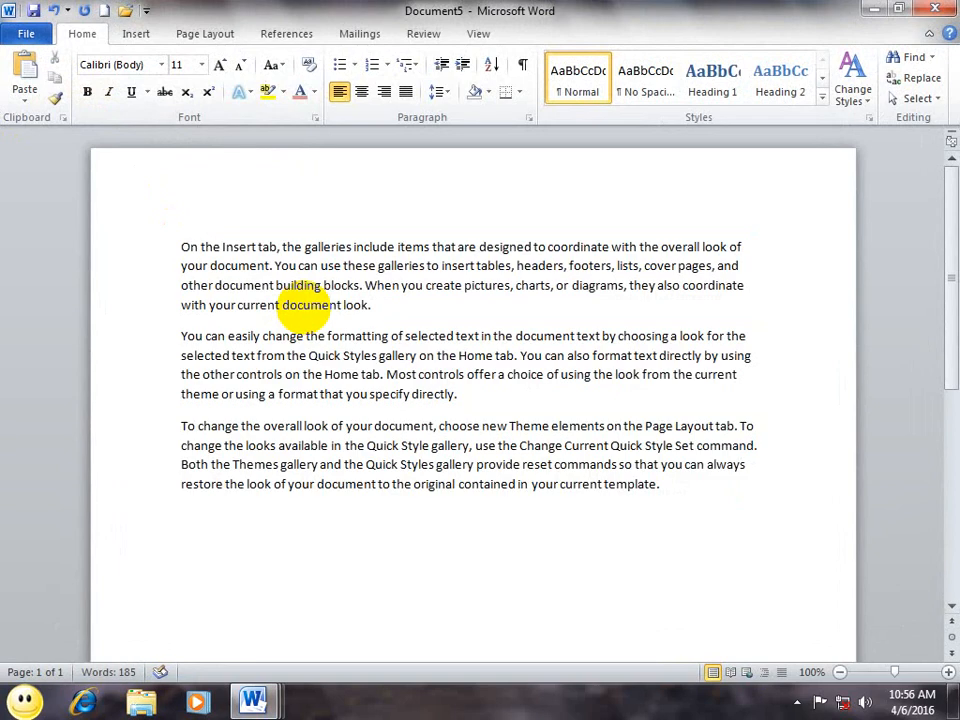
left_click_drag(696, 499, 188, 243)
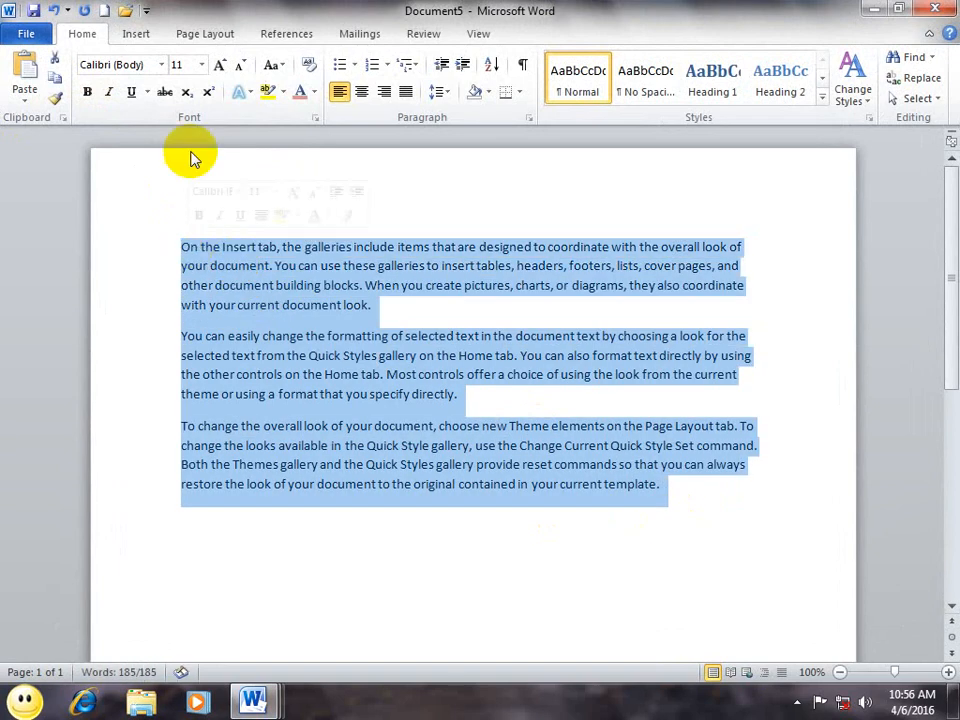
left_click(169, 92)
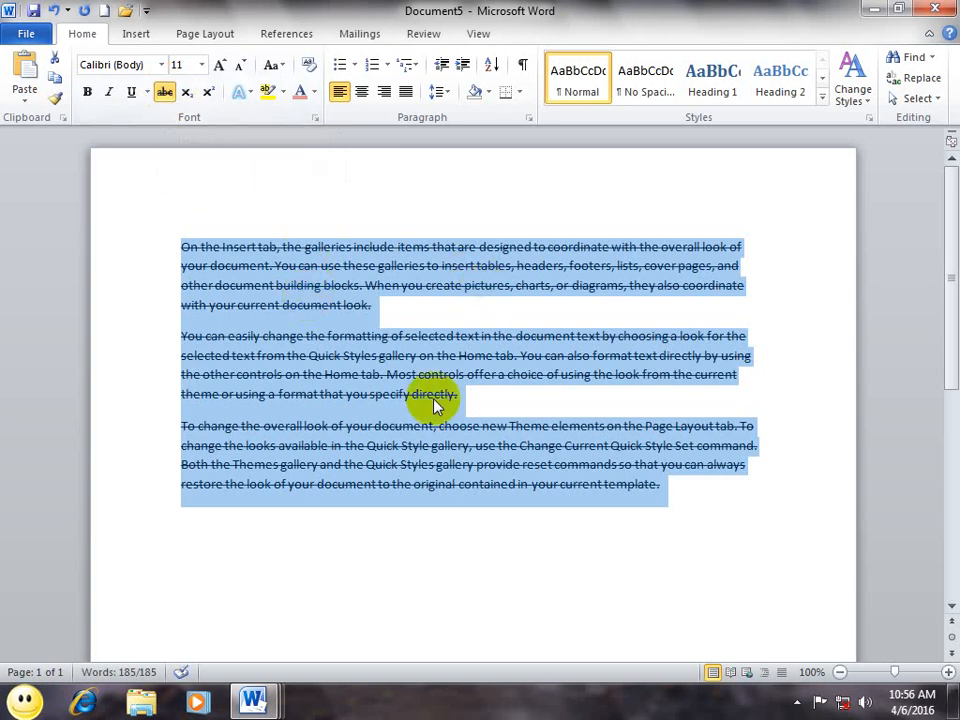
left_click(615, 557)
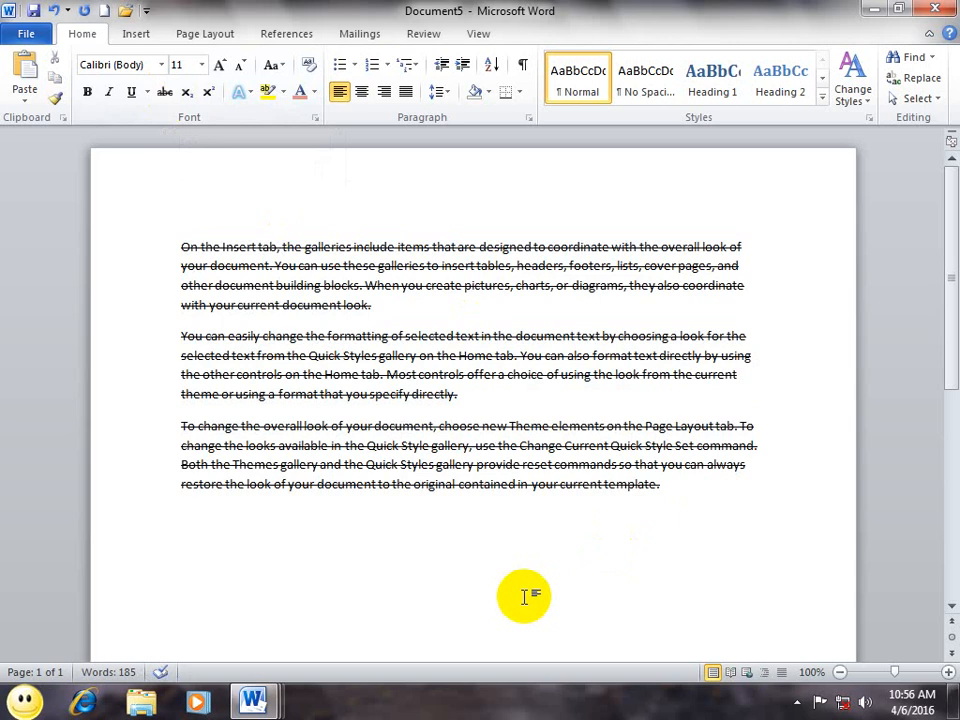
Step: Add the line "(I has a pen)" below the sample paragraphs and strike it through
type("(I has a pen")
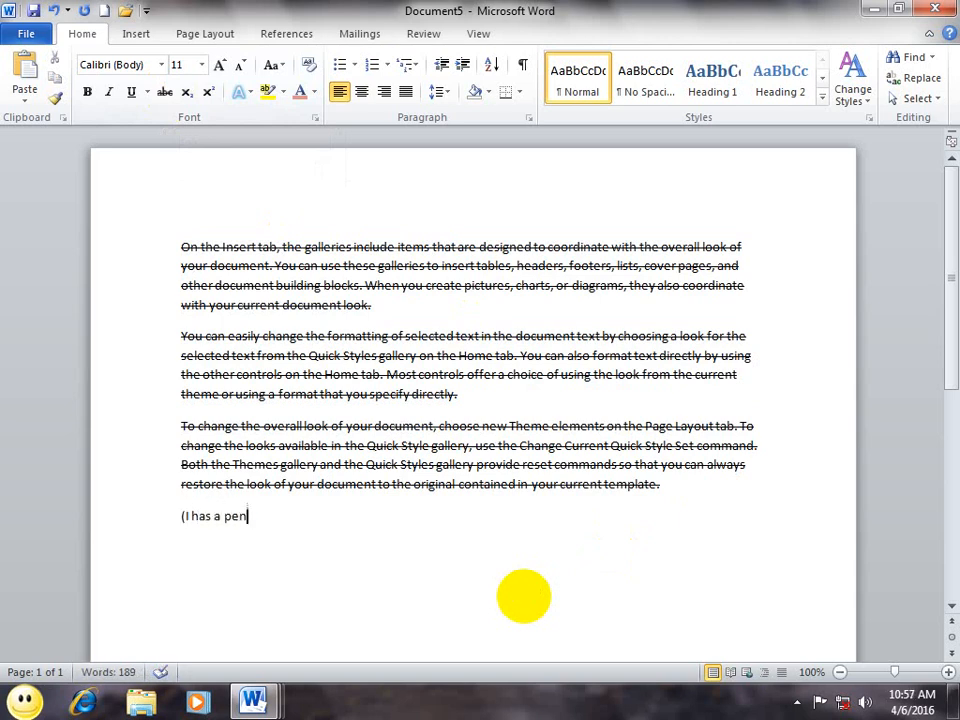
type(")")
key("Return")
left_click(120, 517)
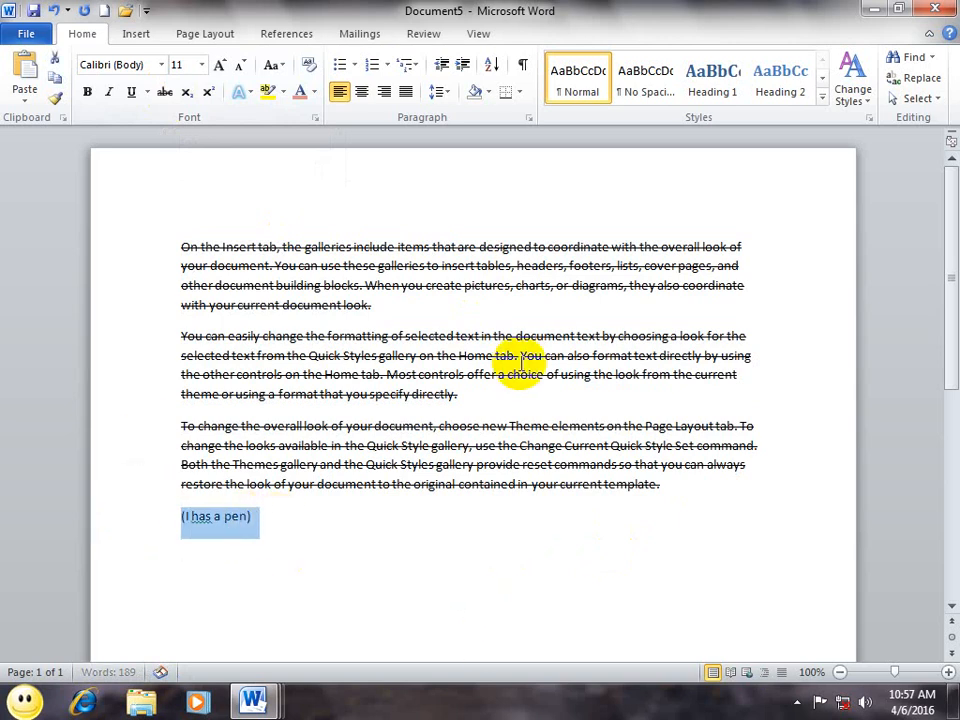
left_click(165, 91)
left_click(286, 562)
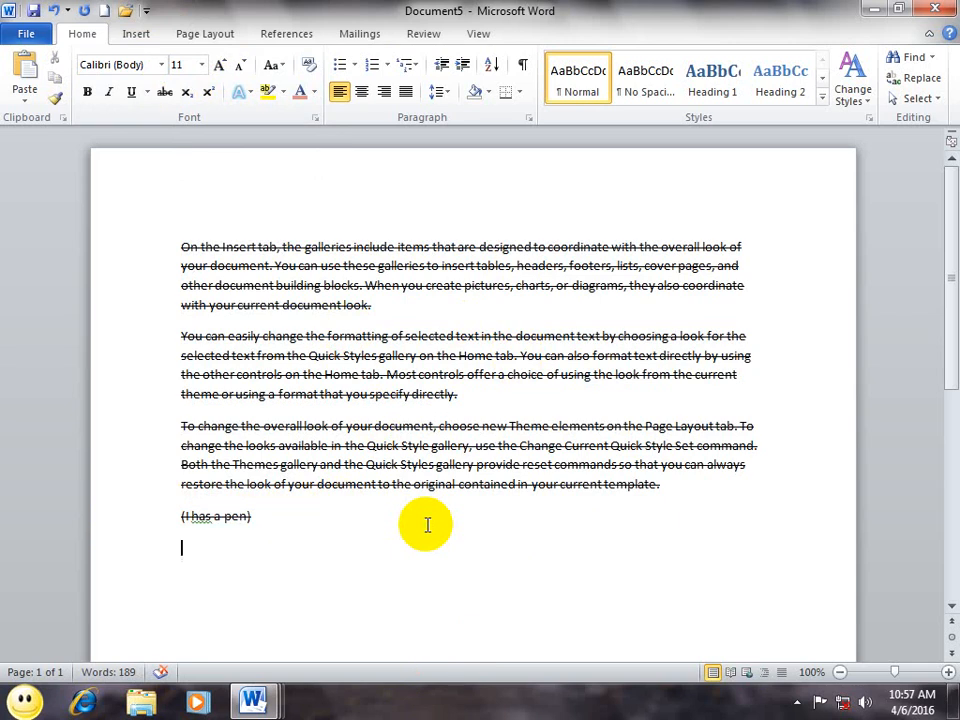
Step: Enter the corrected sentence "I have a pen" on the line below the struck-through one
type("I have a pne")
key("BackSpace")
key("BackSpace")
type("en")
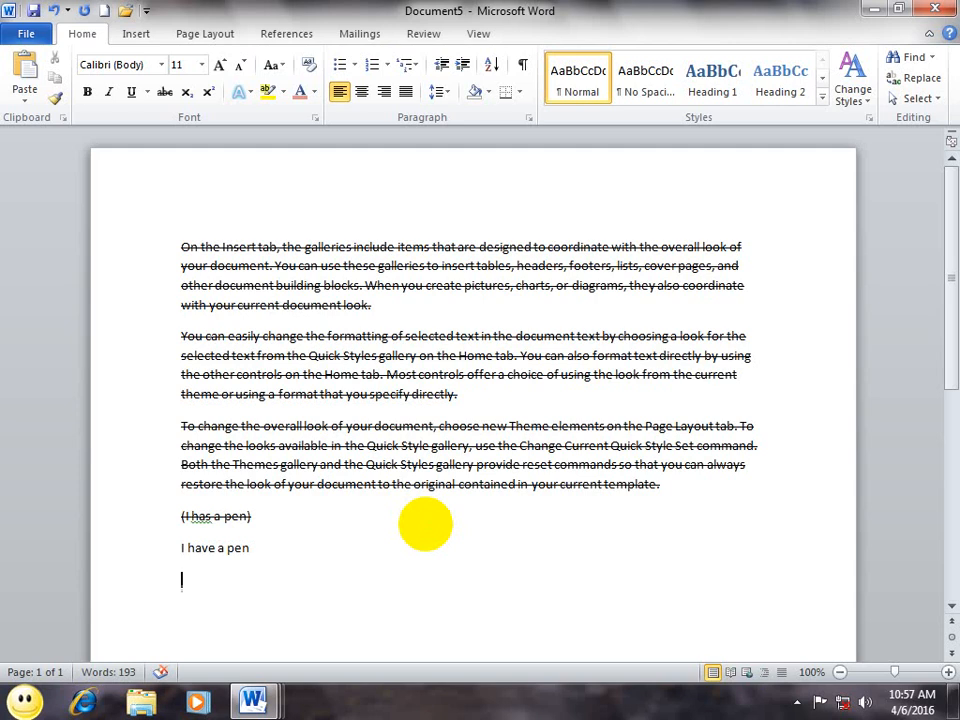
key("Return")
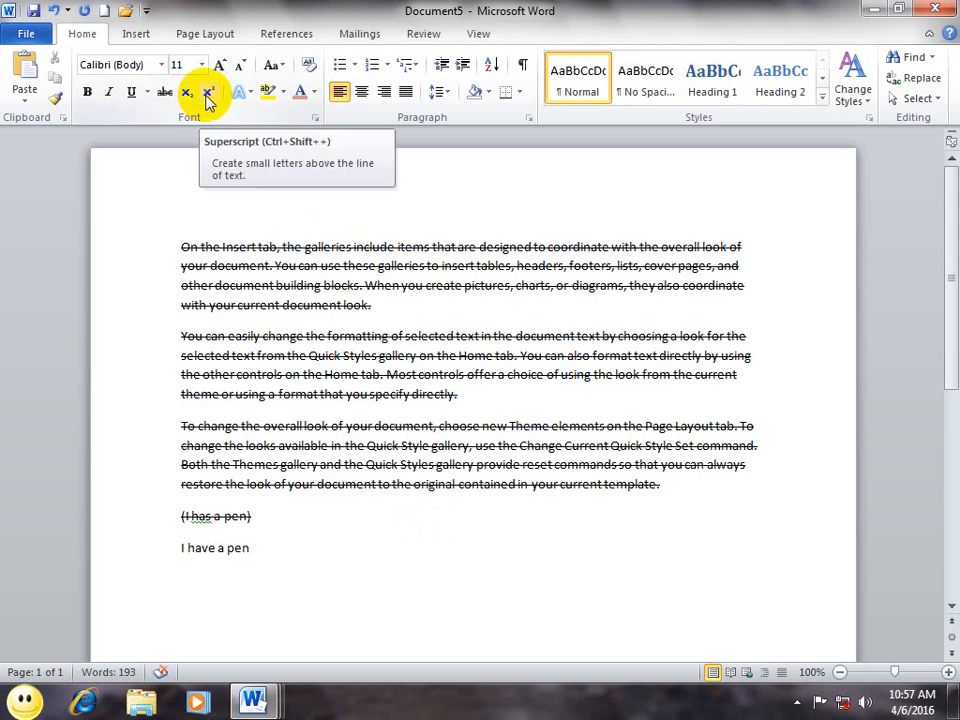
left_click(358, 520)
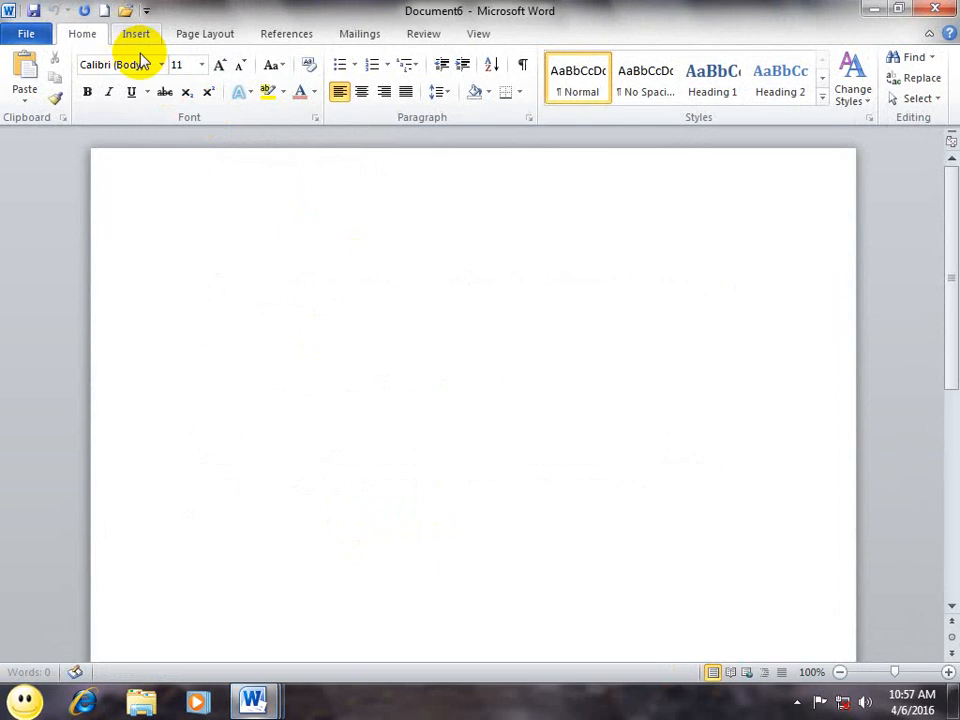
Step: Set the font size to 24 in the new blank document and enter H20
left_click(201, 64)
left_click(178, 245)
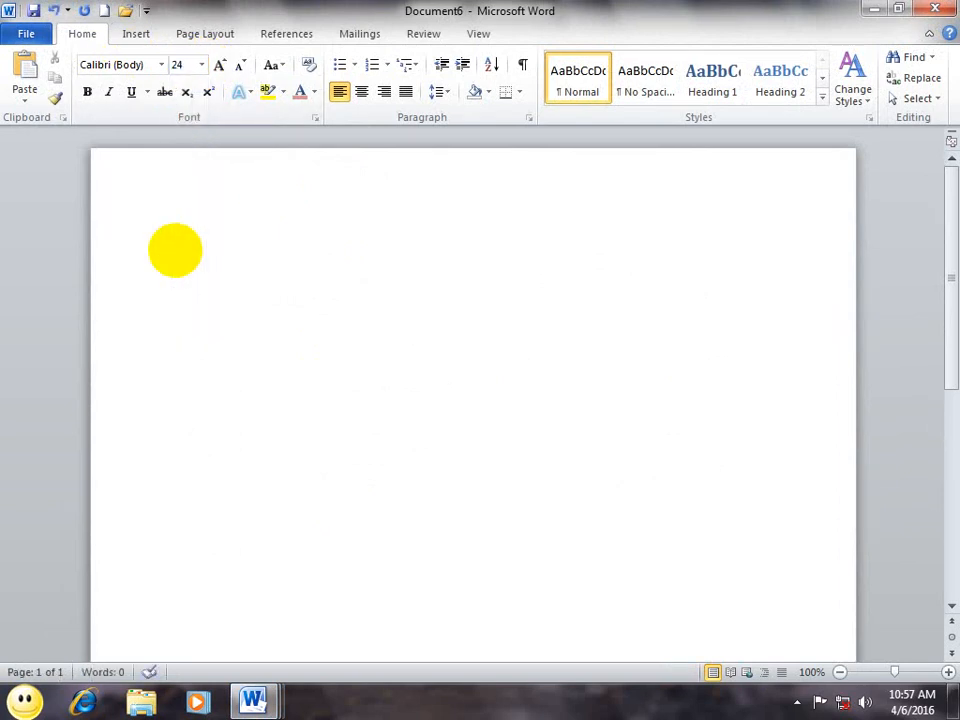
type("H20-")
key("BackSpace")
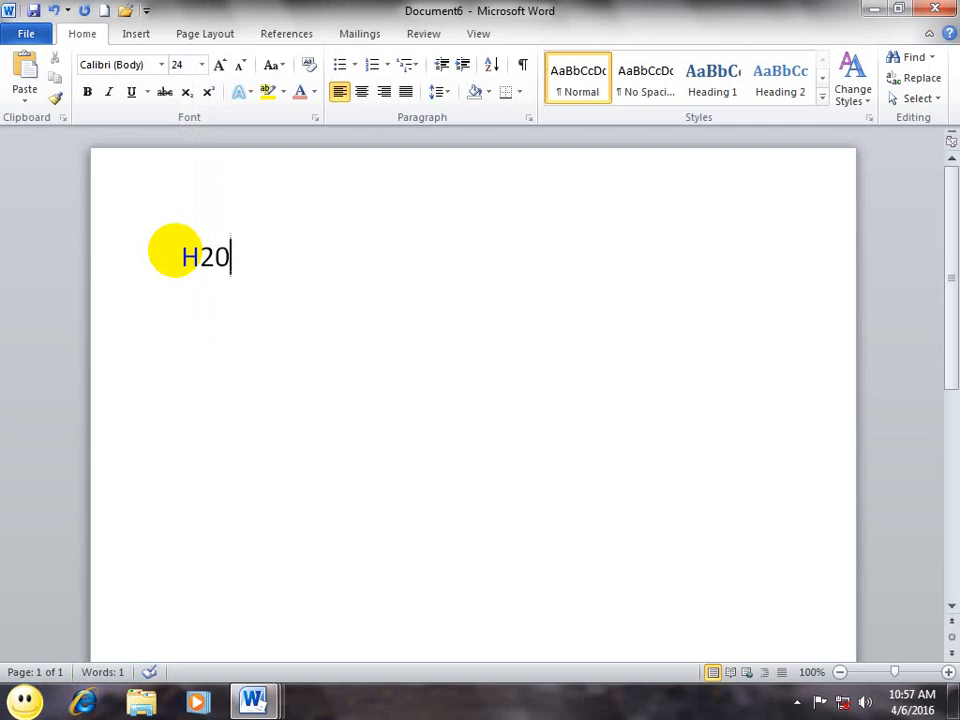
Step: Format the 2 in H20 as subscript
left_click_drag(200, 258, 214, 258)
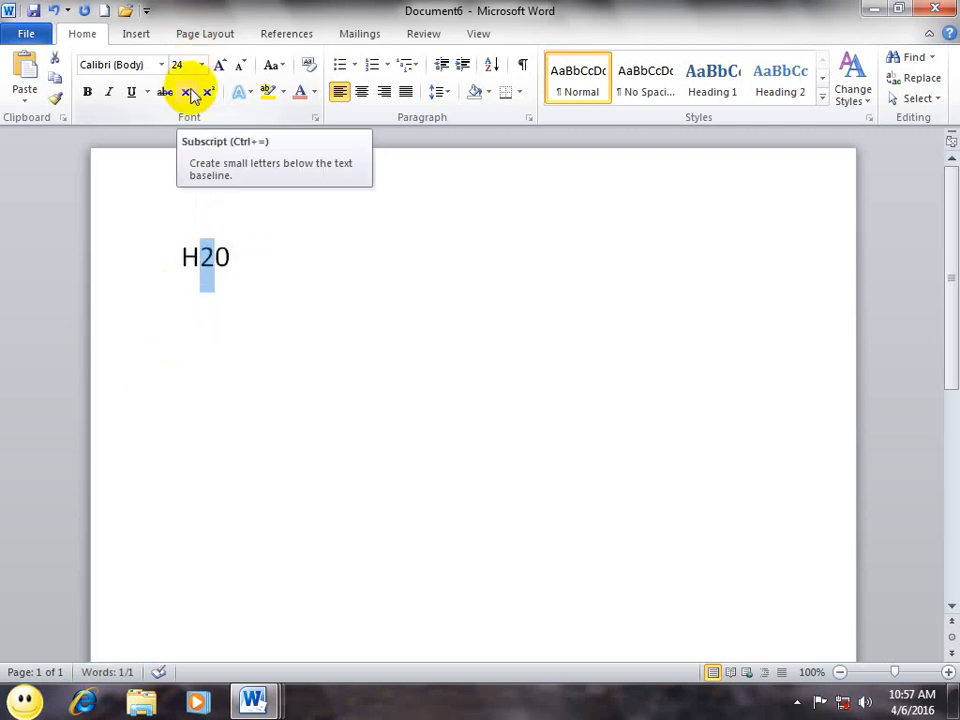
left_click(187, 92)
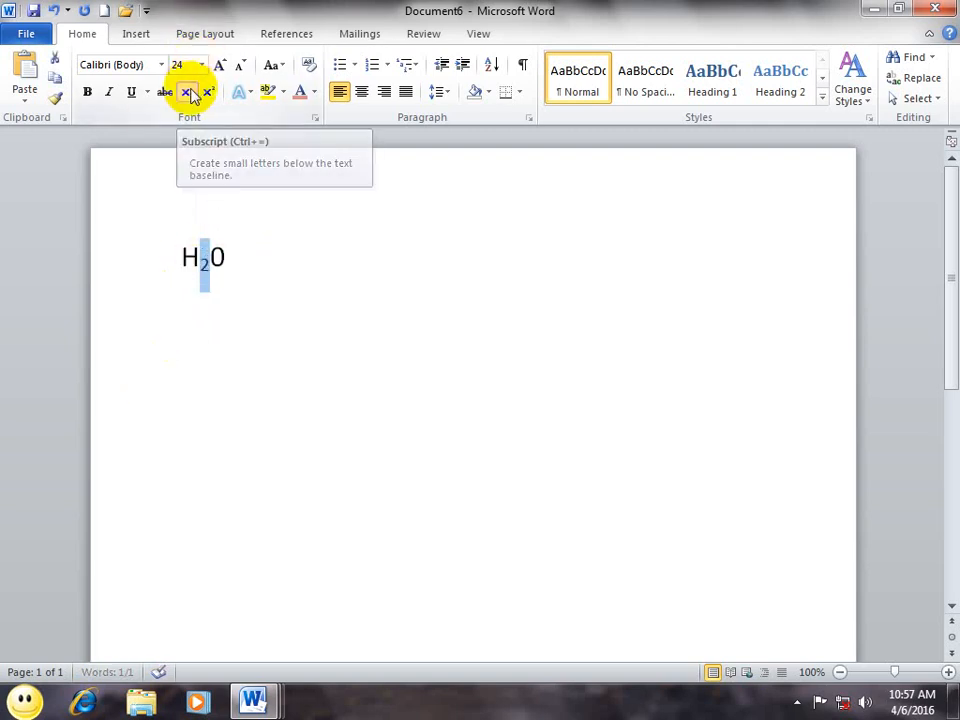
left_click(343, 299)
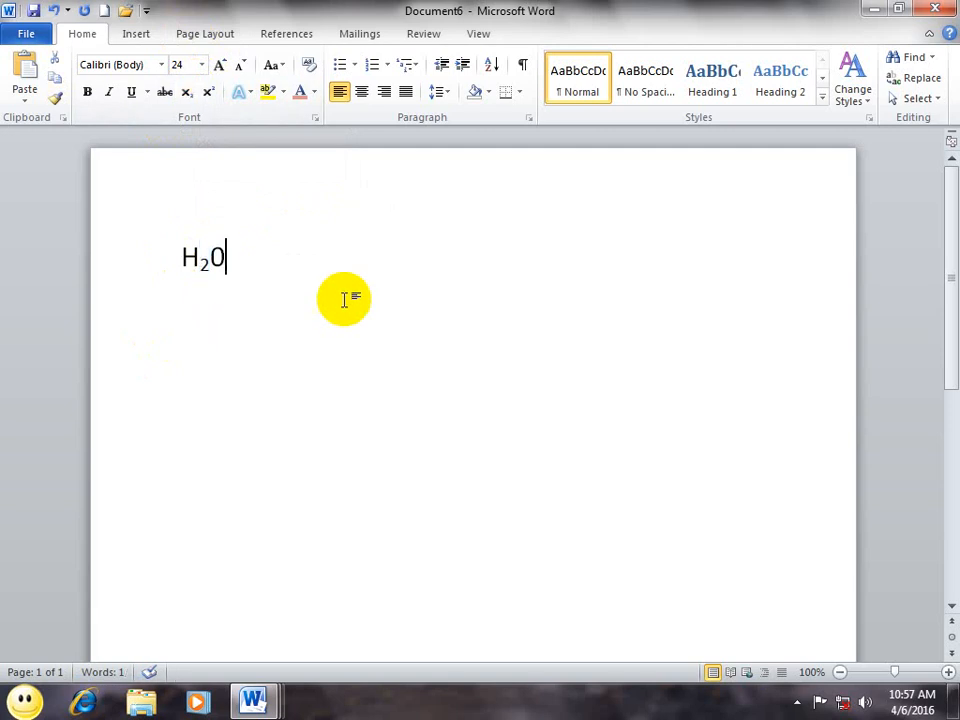
Step: Enter the formula H2SO4 a few lines below the water formula
key("Return")
type("H3S")
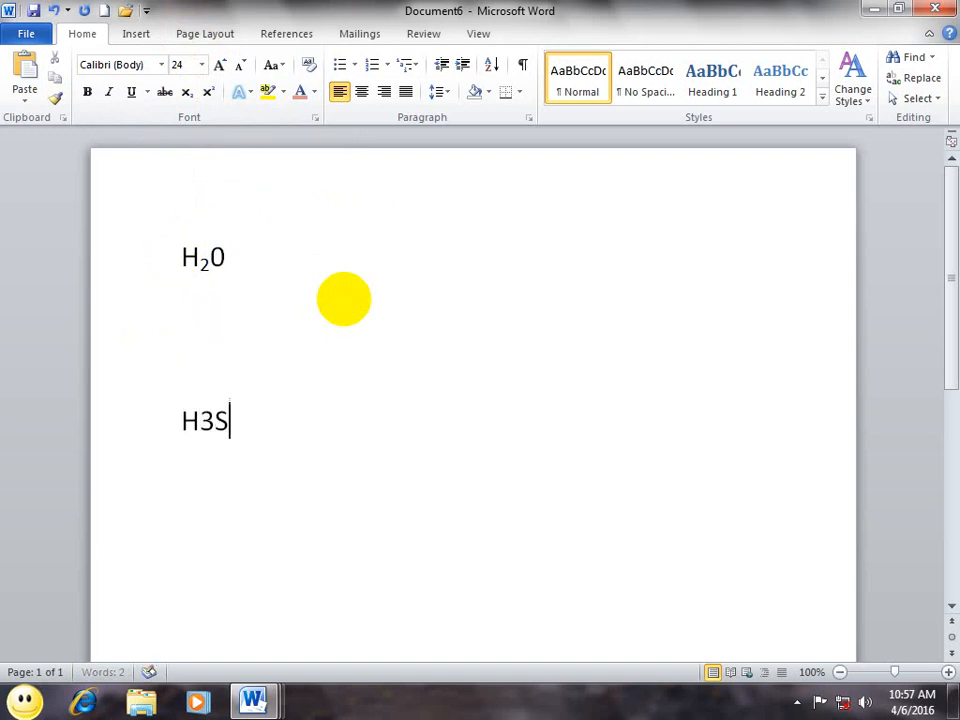
key("BackSpace")
key("BackSpace")
type("2SO")
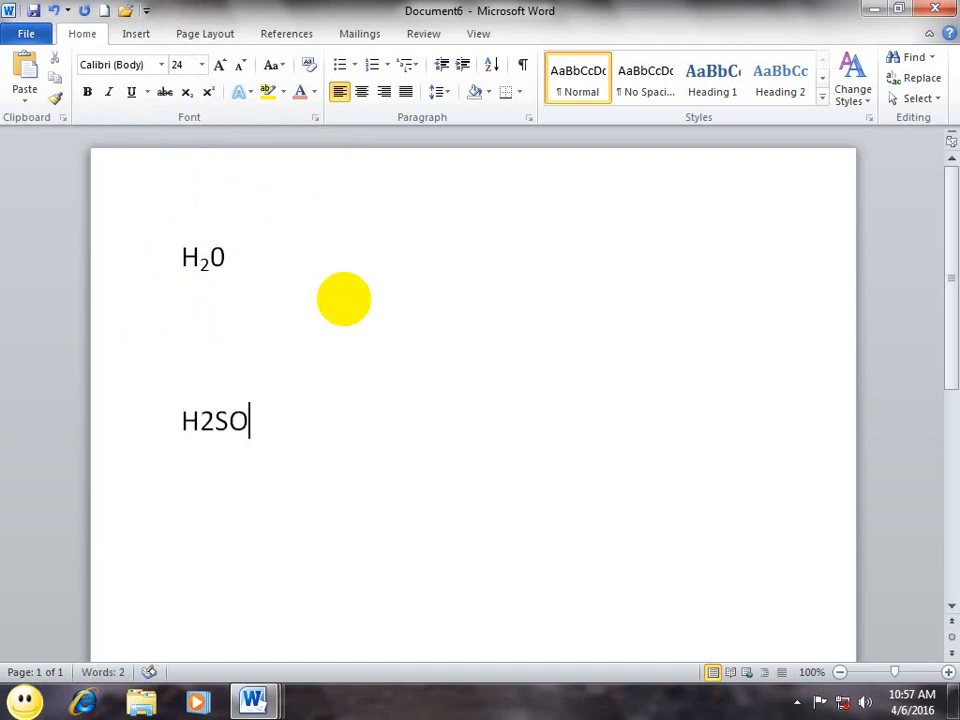
type("4")
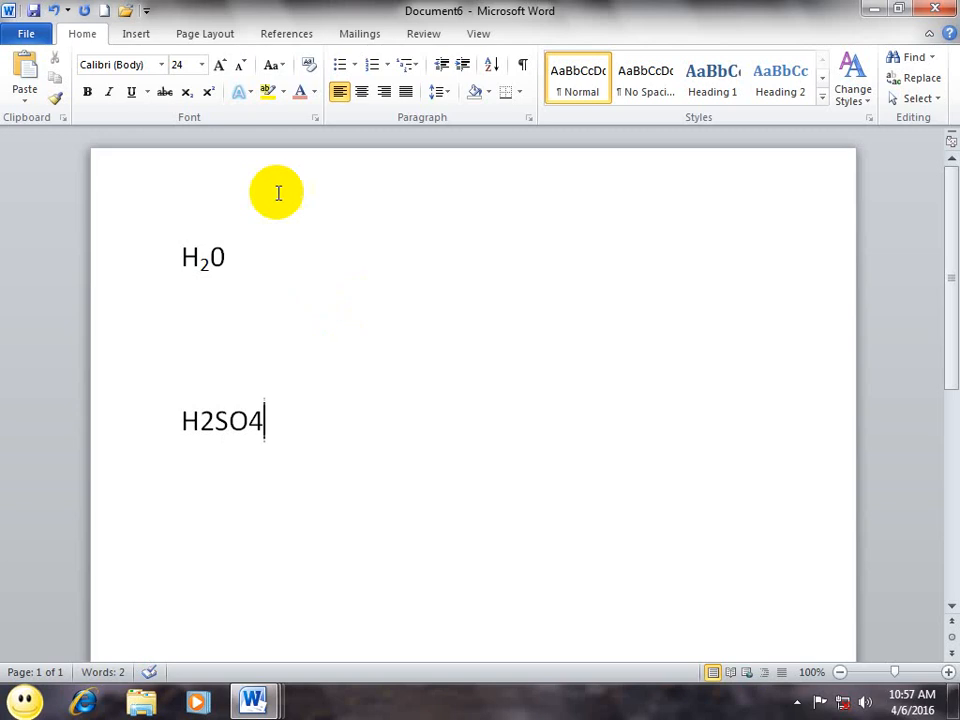
Step: Format the 2 and the 4 in H2SO4 as subscript
left_click(200, 428)
left_click_drag(200, 428, 214, 428)
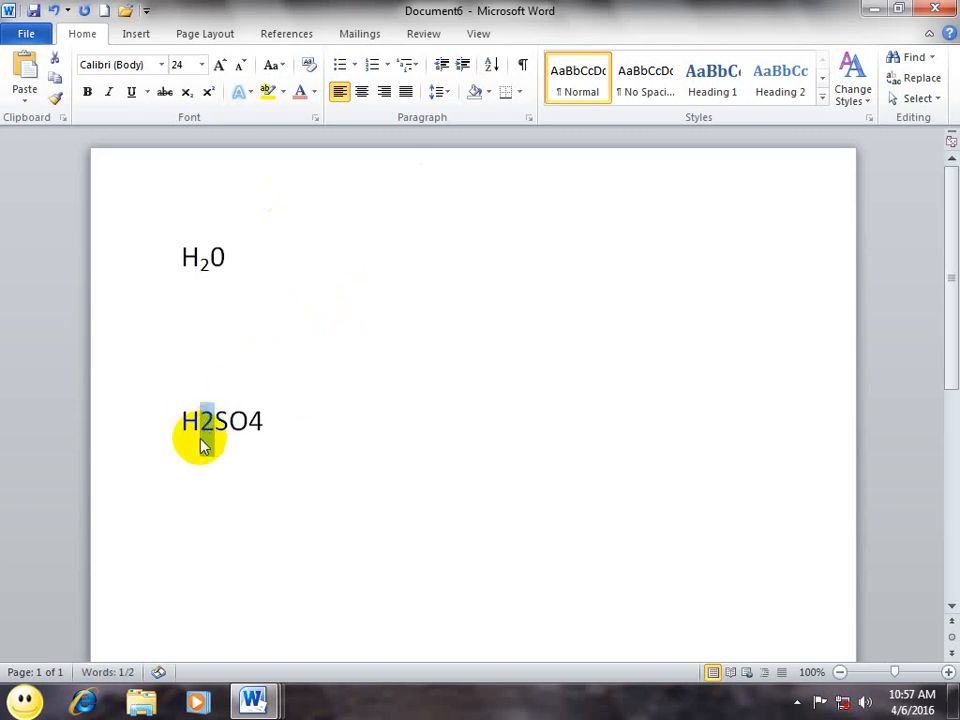
key("ctrl+equal")
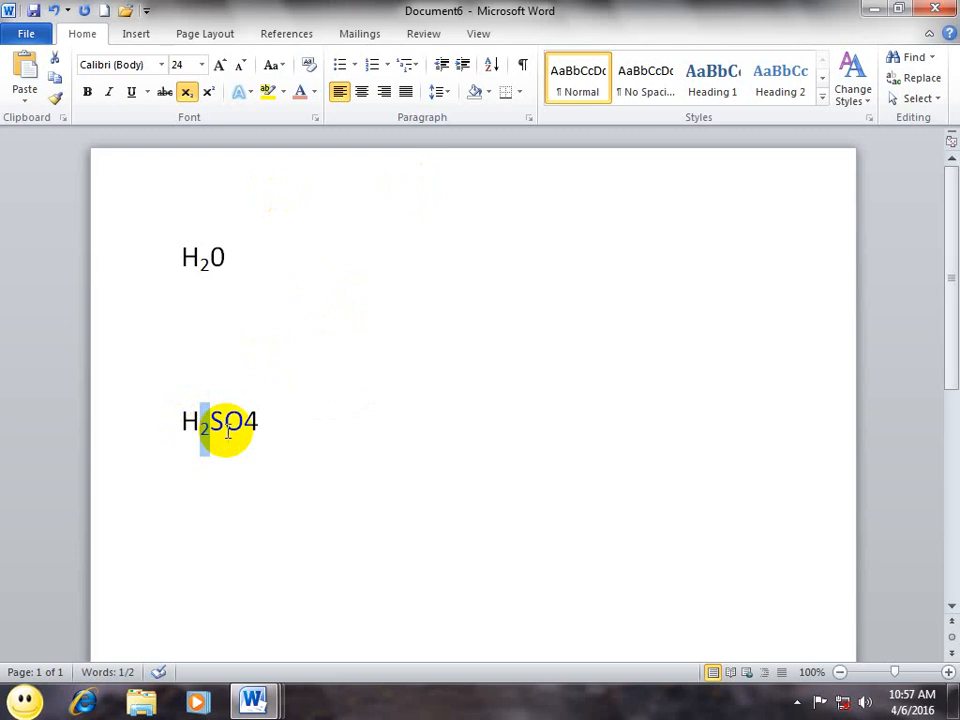
left_click_drag(253, 422, 248, 430)
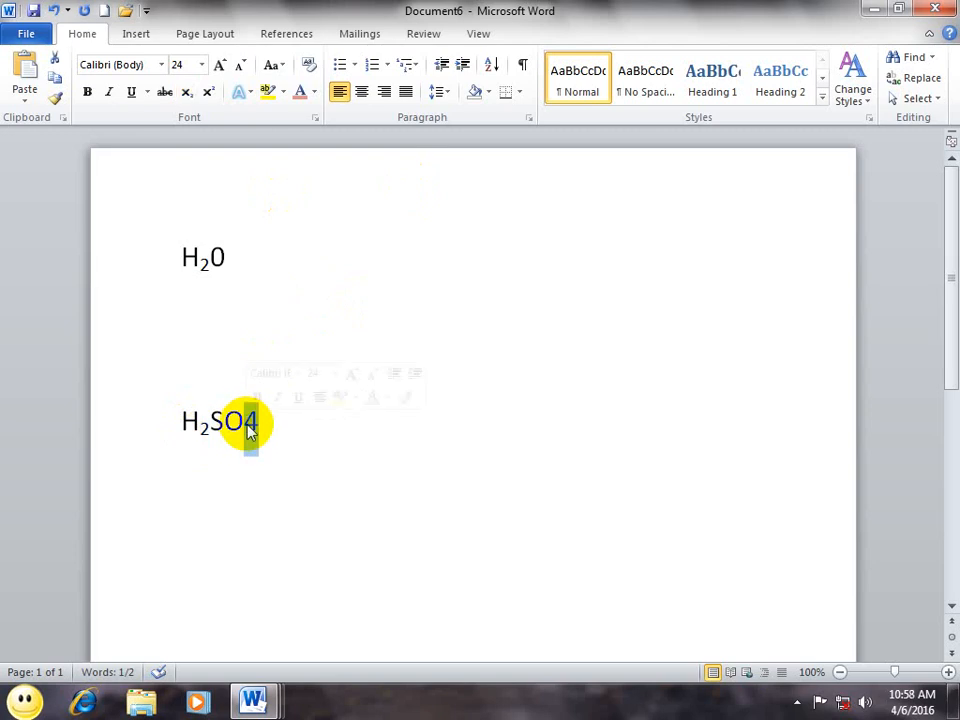
key("ctrl+equal")
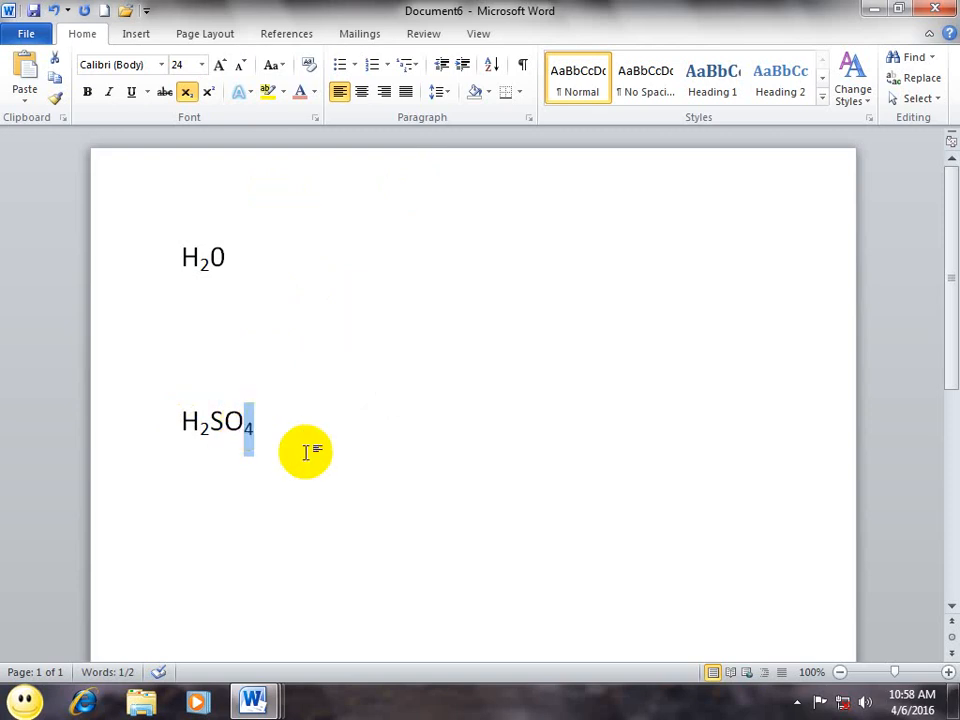
Step: Enter 72 on the empty line above H2SO4 and format its 2 as superscript
left_click(337, 350)
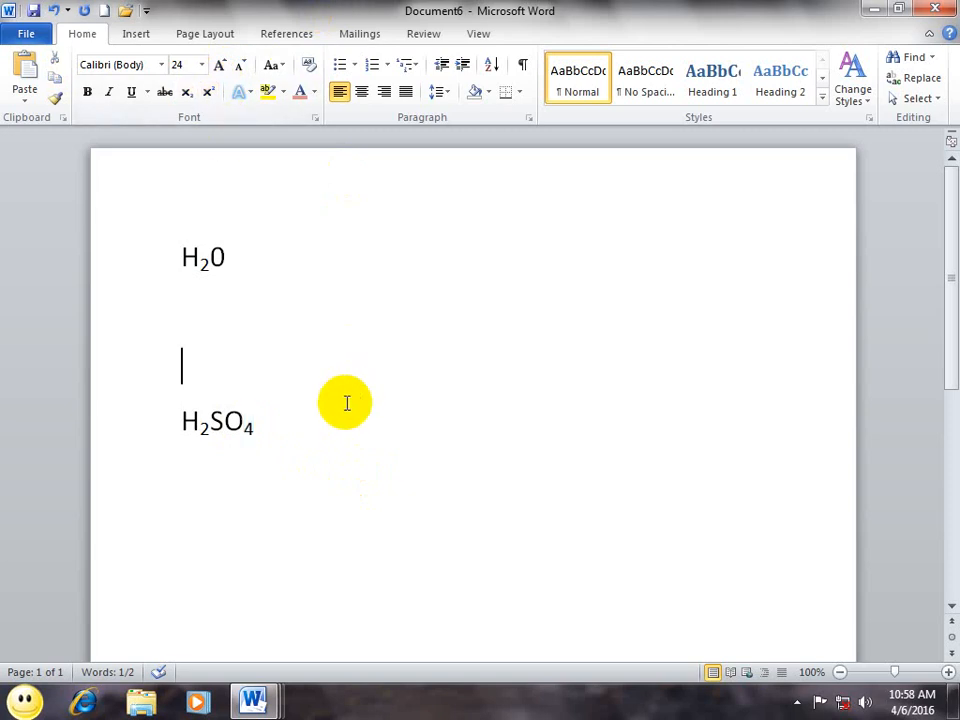
type("7")
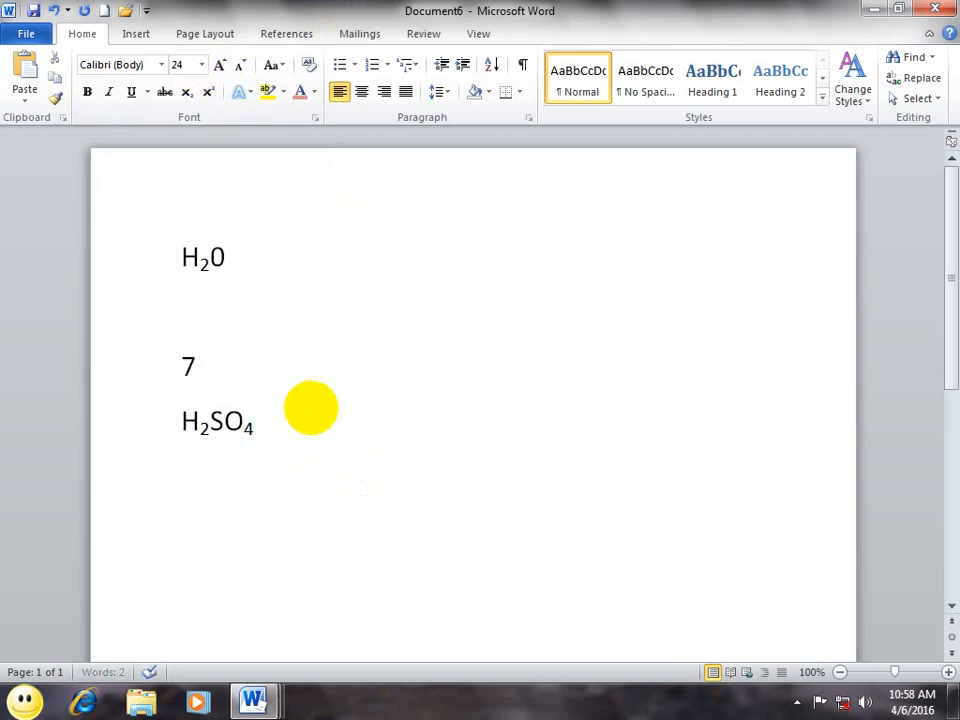
type("2")
left_click(198, 366)
left_click_drag(198, 366, 210, 366)
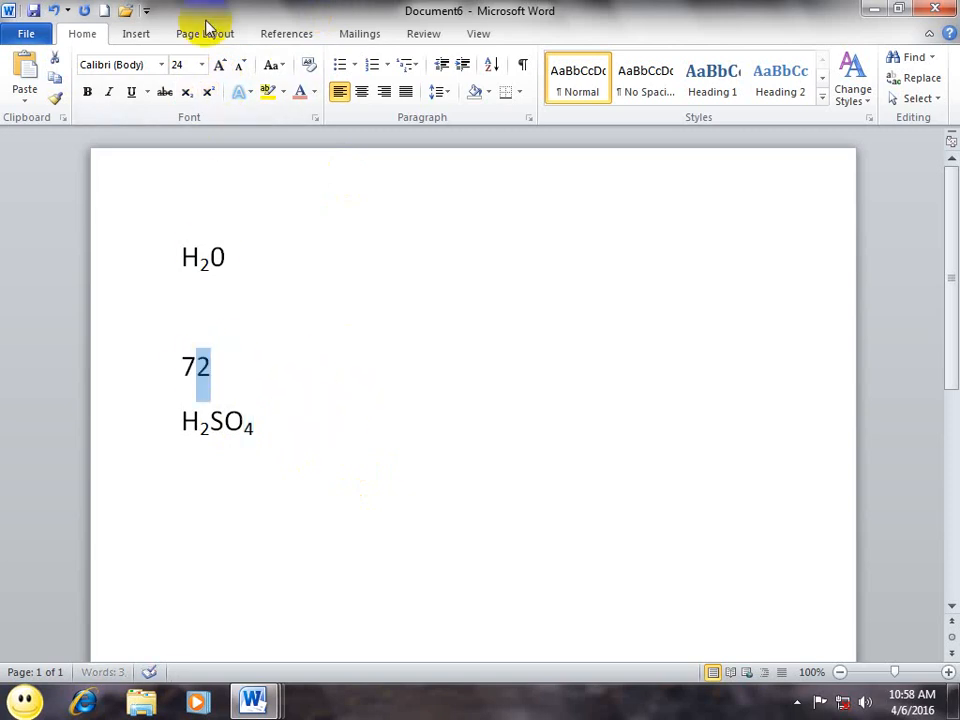
left_click(208, 91)
left_click(322, 377)
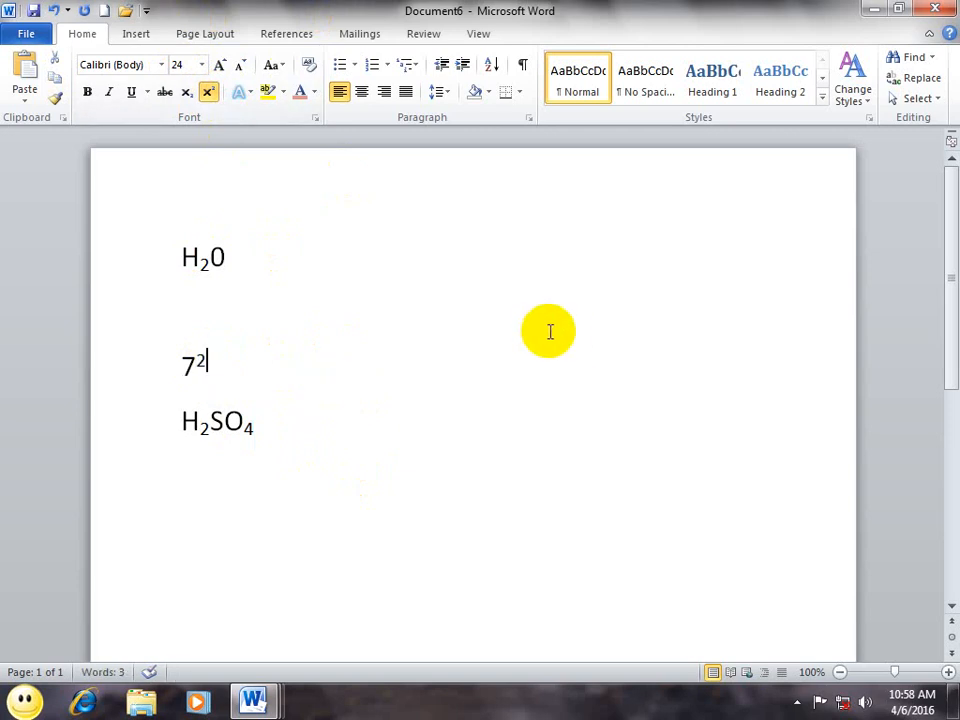
Step: Enter 92 on a new line above the squared 7 and format its 2 as superscript
left_click(212, 318)
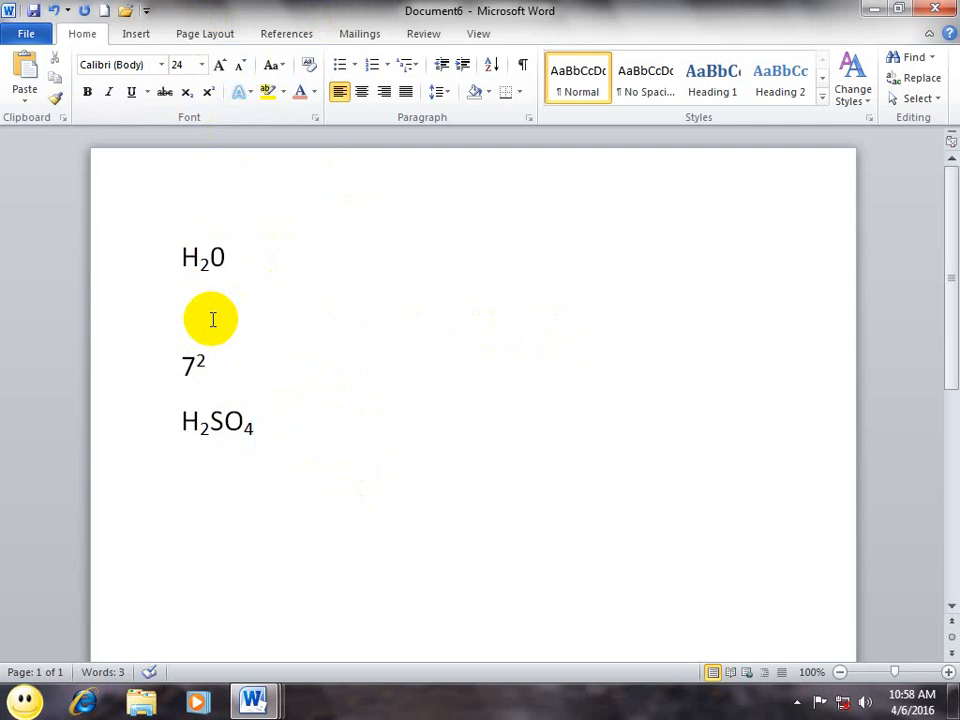
key("Return")
type("92")
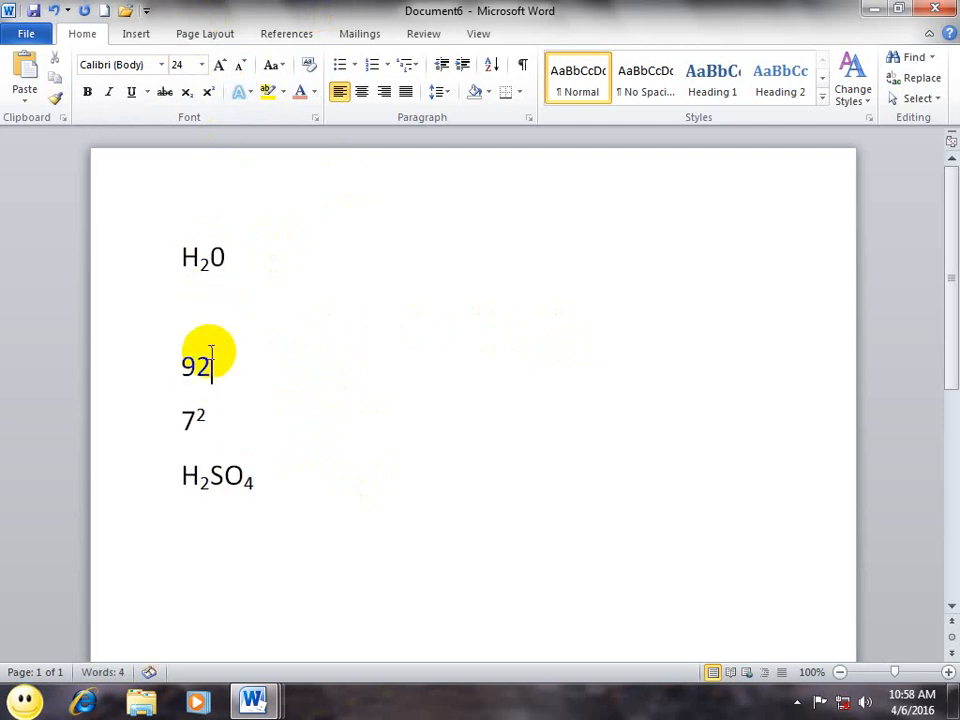
left_click_drag(198, 366, 216, 371)
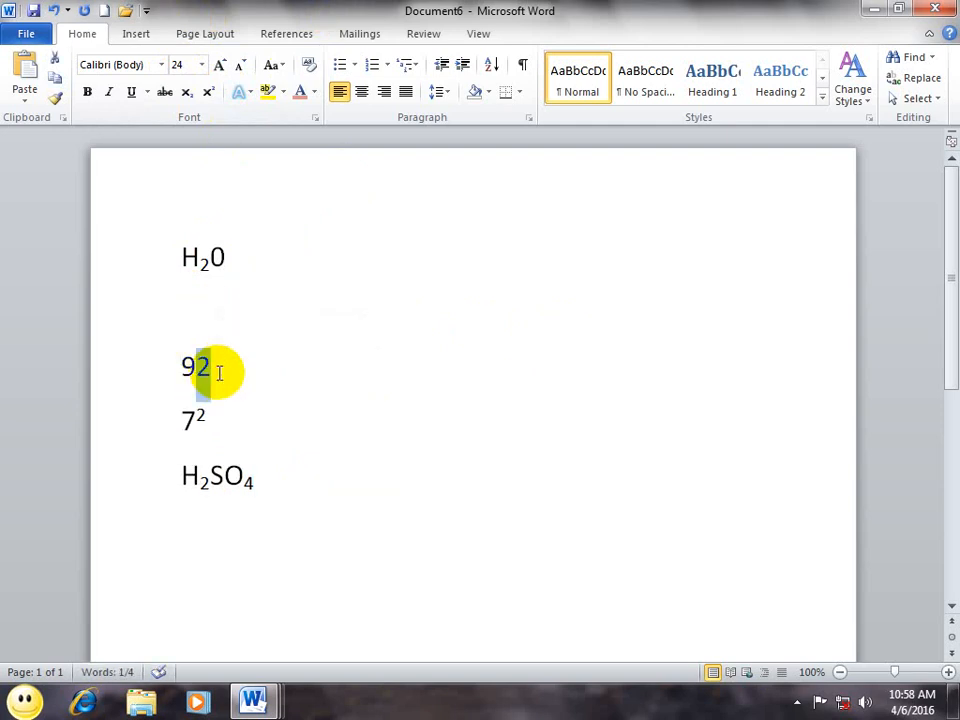
key("ctrl+shift+equal")
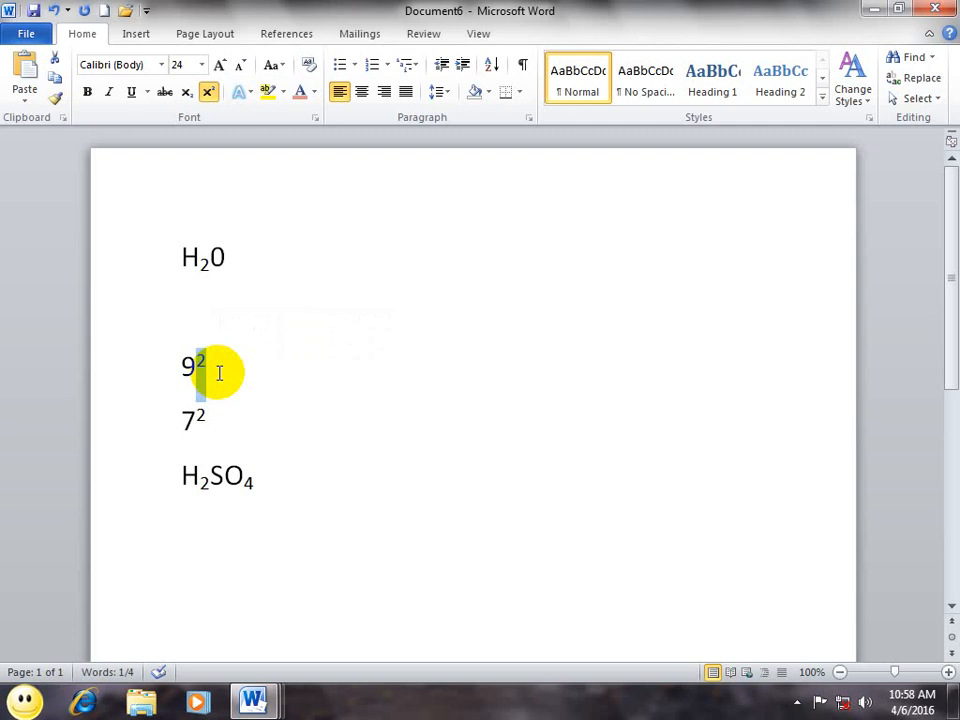
left_click(251, 90)
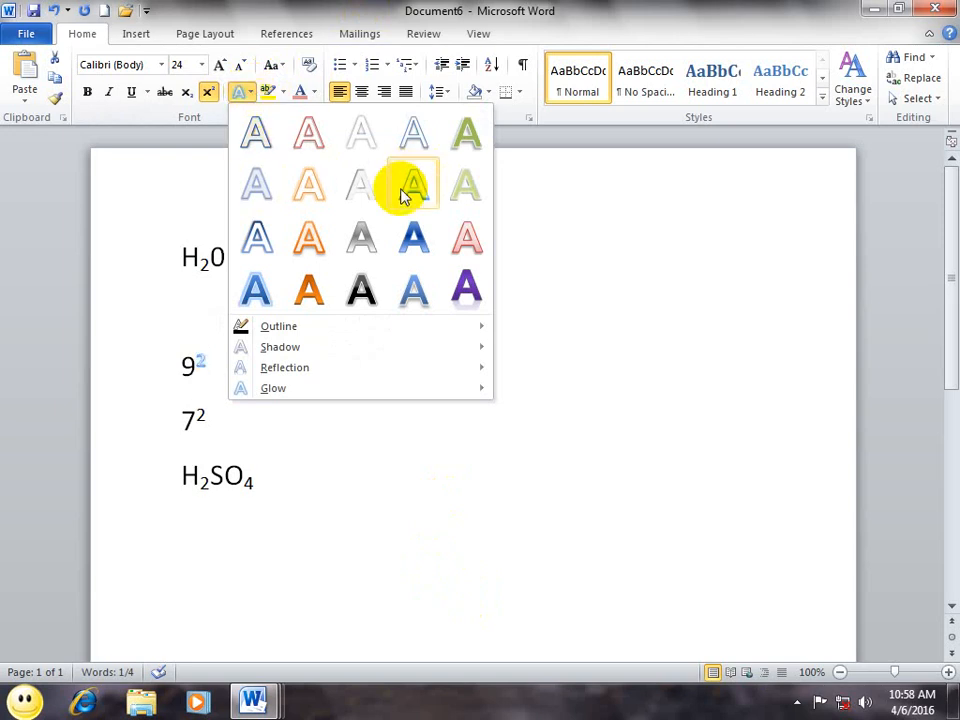
left_click(504, 404)
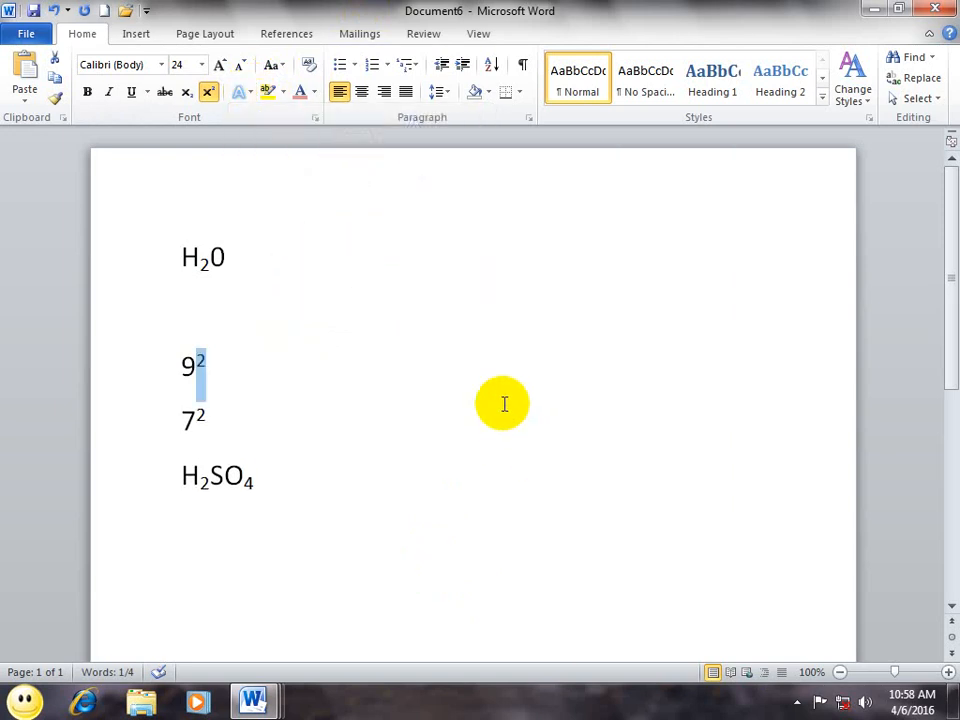
Step: Create a new blank document and enter PAKISTAN as its first line
key("ctrl+n")
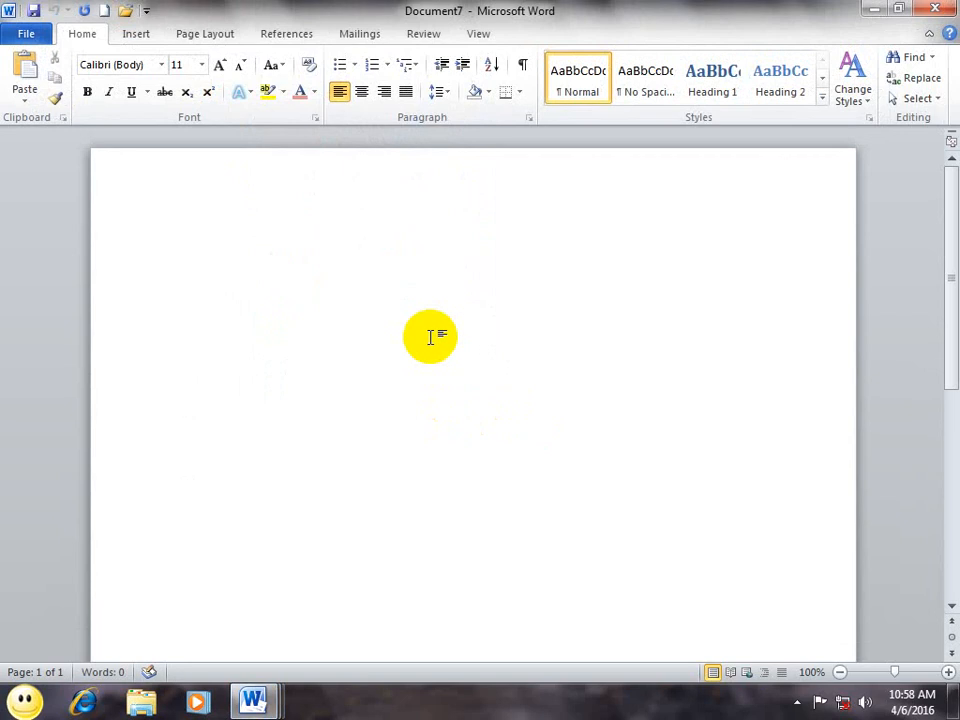
type("PAKI")
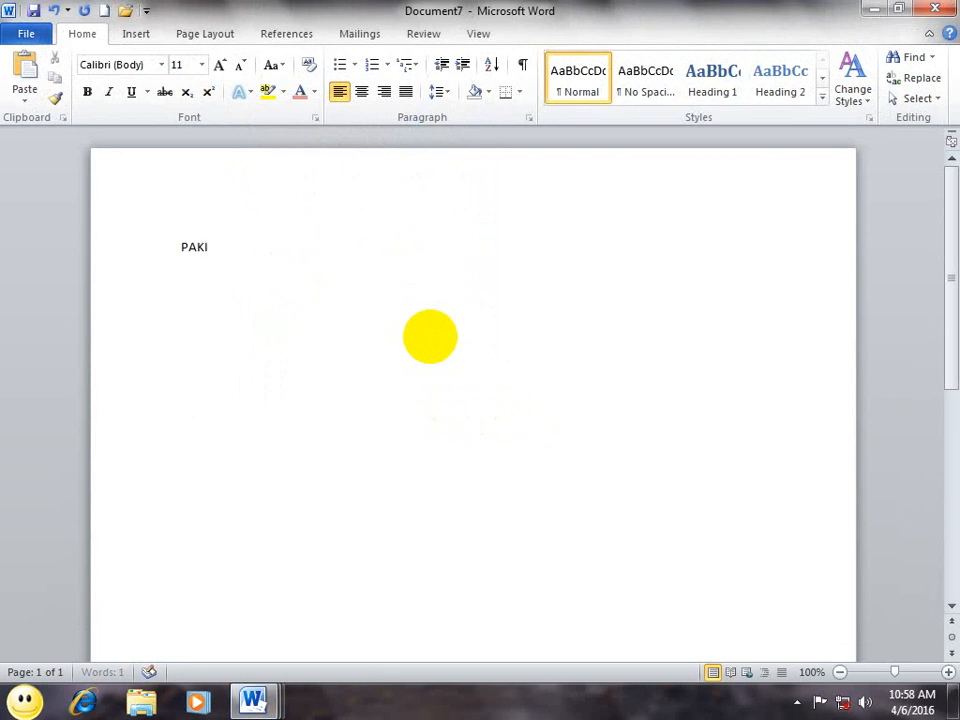
type("STAN")
key("Return")
Step: Enlarge the PAKISTAN line to font size 18 and centre it
left_click(124, 255)
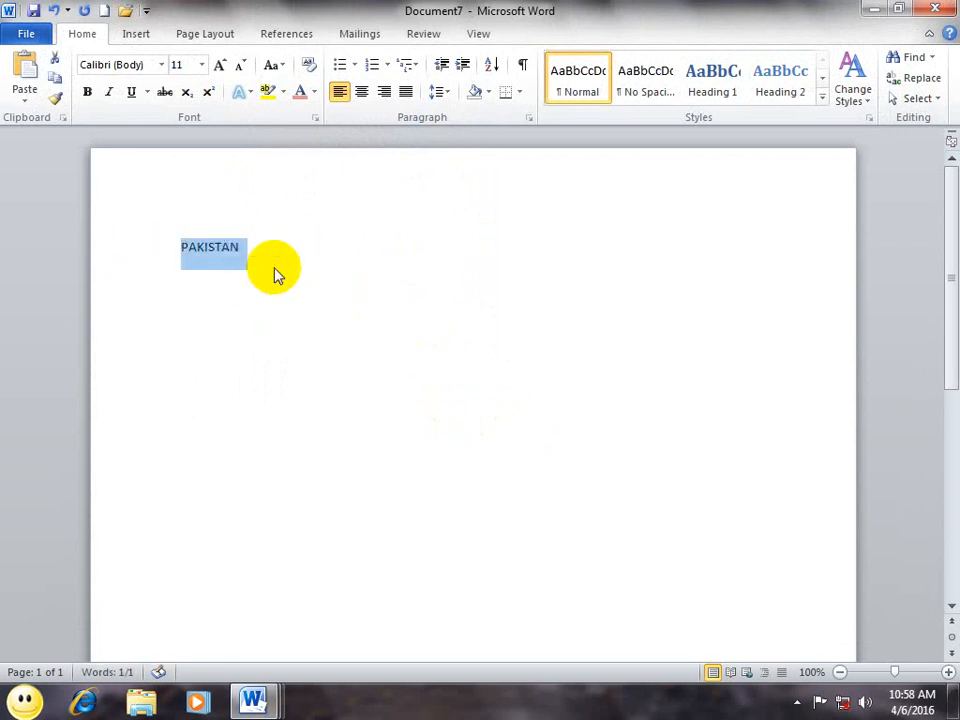
key("ctrl+bracketright")
key("ctrl+bracketright")
key("ctrl+bracketright")
key("ctrl+bracketright")
key("ctrl+bracketright")
key("ctrl+bracketright")
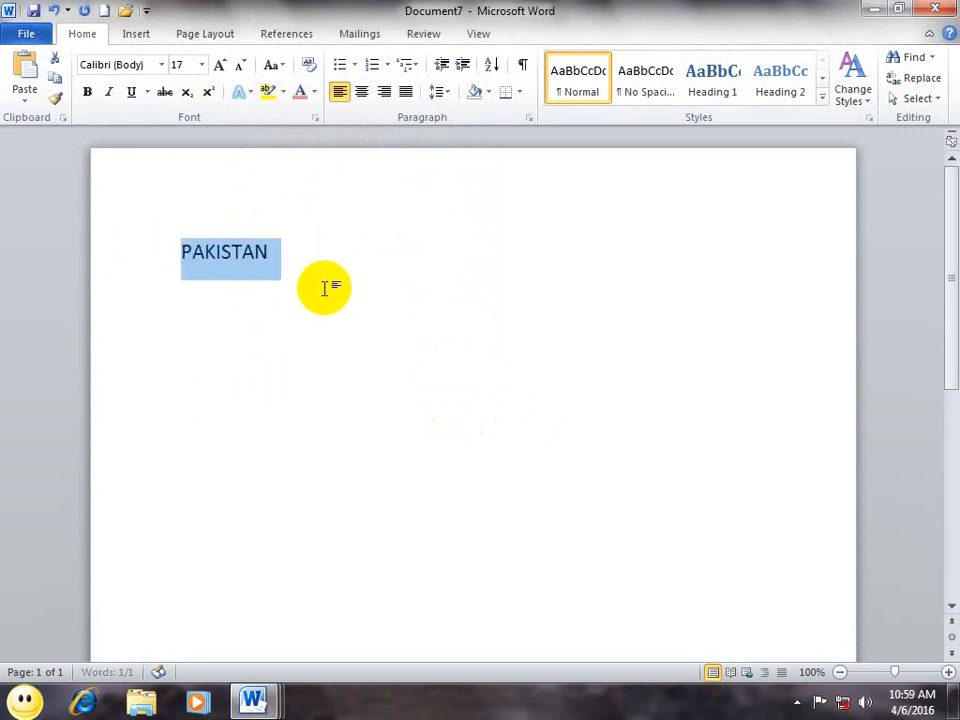
key("ctrl+bracketright")
key("ctrl+e")
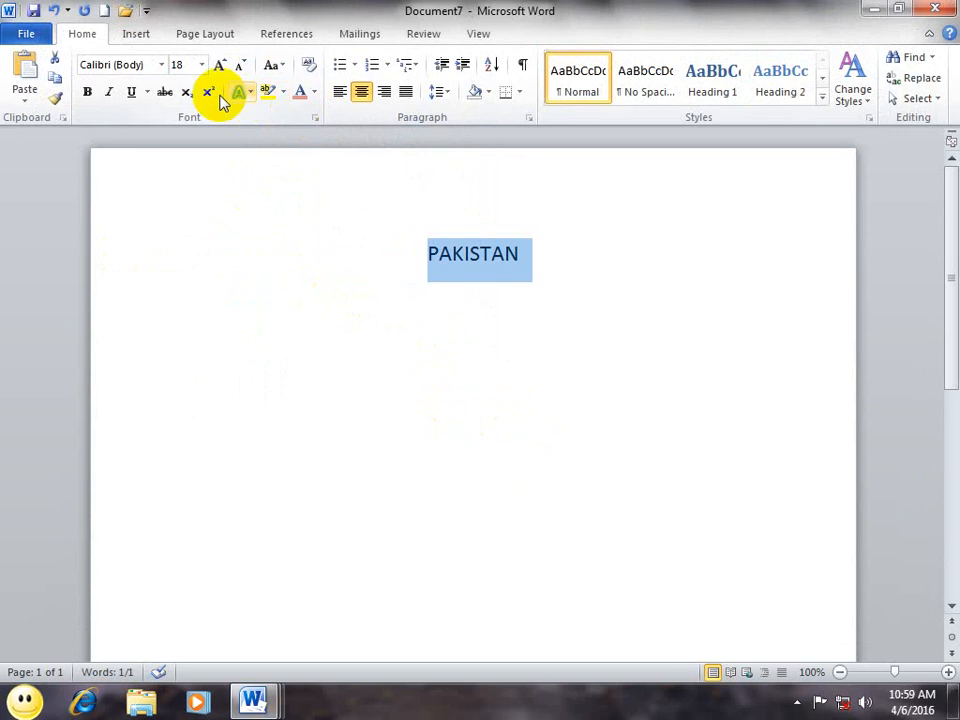
Step: Apply the purple text effect with a reflection to the PAKISTAN heading
left_click(246, 93)
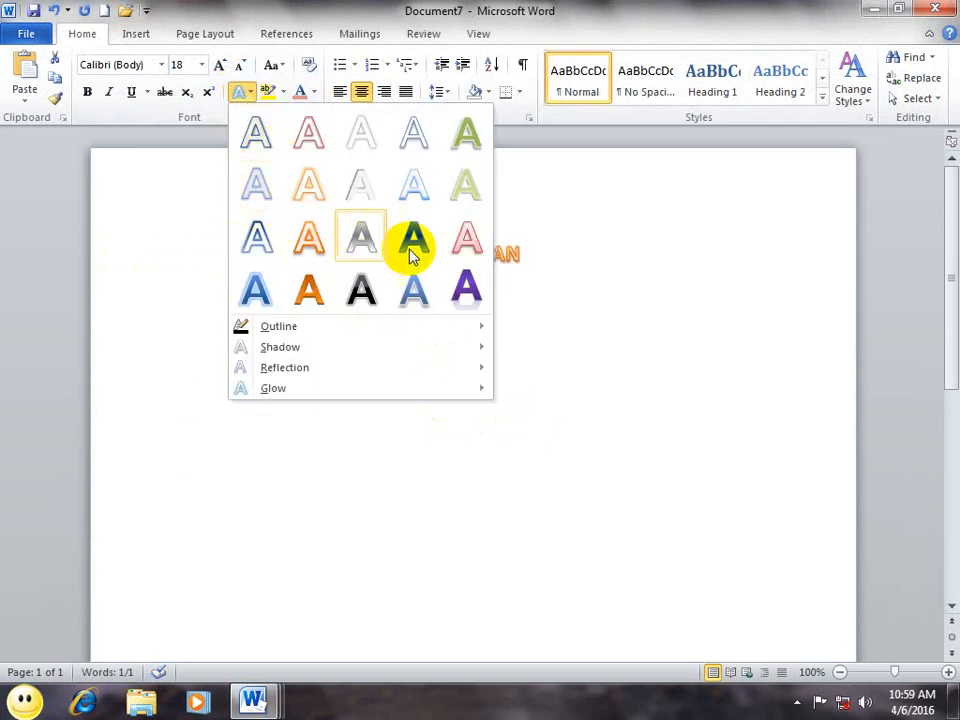
left_click(413, 288)
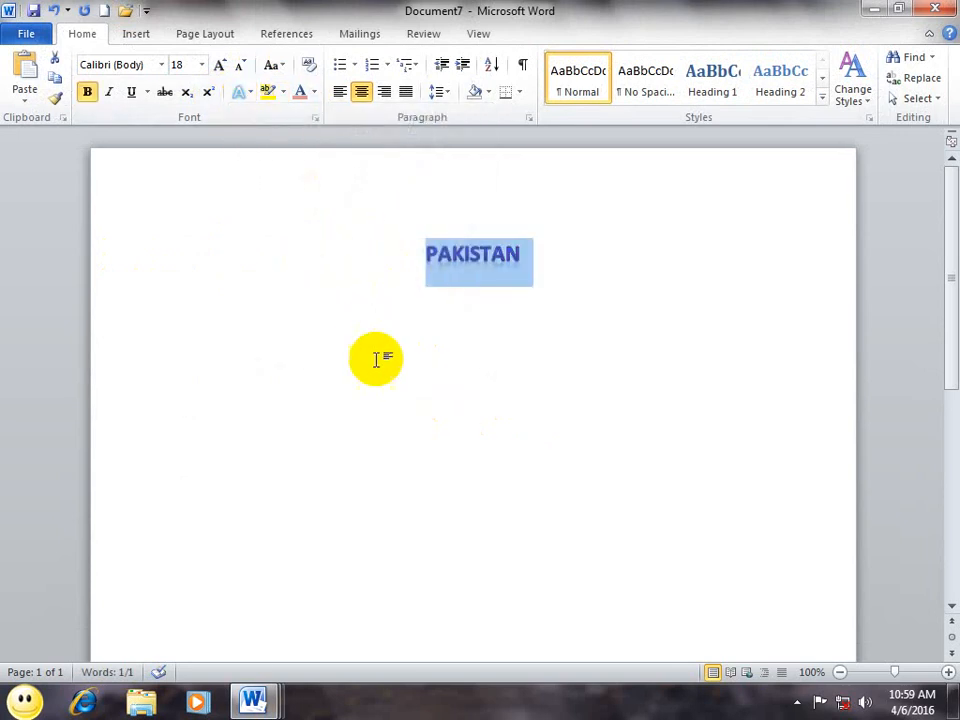
left_click(376, 360)
Step: Enlarge the PAKISTAN heading to font size 60
left_click_drag(546, 257, 364, 250)
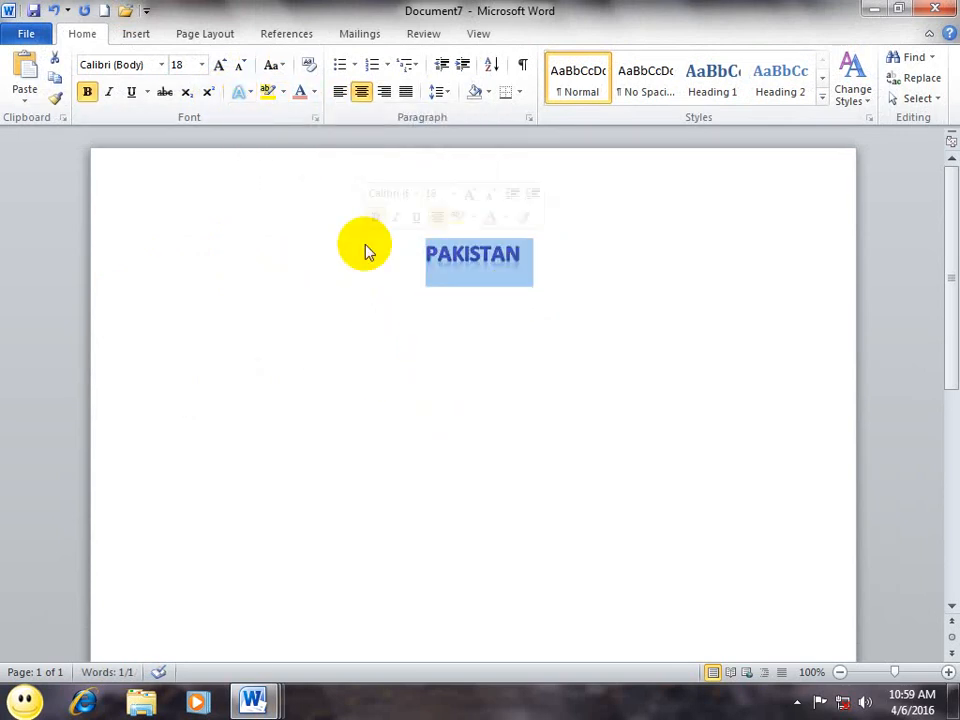
key("ctrl+bracketright")
key("ctrl+bracketright")
key("ctrl+bracketright")
key("ctrl+bracketright")
key("ctrl+bracketright")
key("ctrl+bracketright")
key("ctrl+bracketright")
key("ctrl+bracketright")
key("ctrl+bracketright")
key("ctrl+bracketright")
key("ctrl+bracketright")
key("ctrl+bracketright")
key("ctrl+bracketright")
key("ctrl+bracketright")
key("ctrl+bracketright")
key("ctrl+bracketright")
key("ctrl+bracketright")
key("ctrl+bracketright")
key("ctrl+bracketright")
key("ctrl+bracketright")
left_click(277, 384)
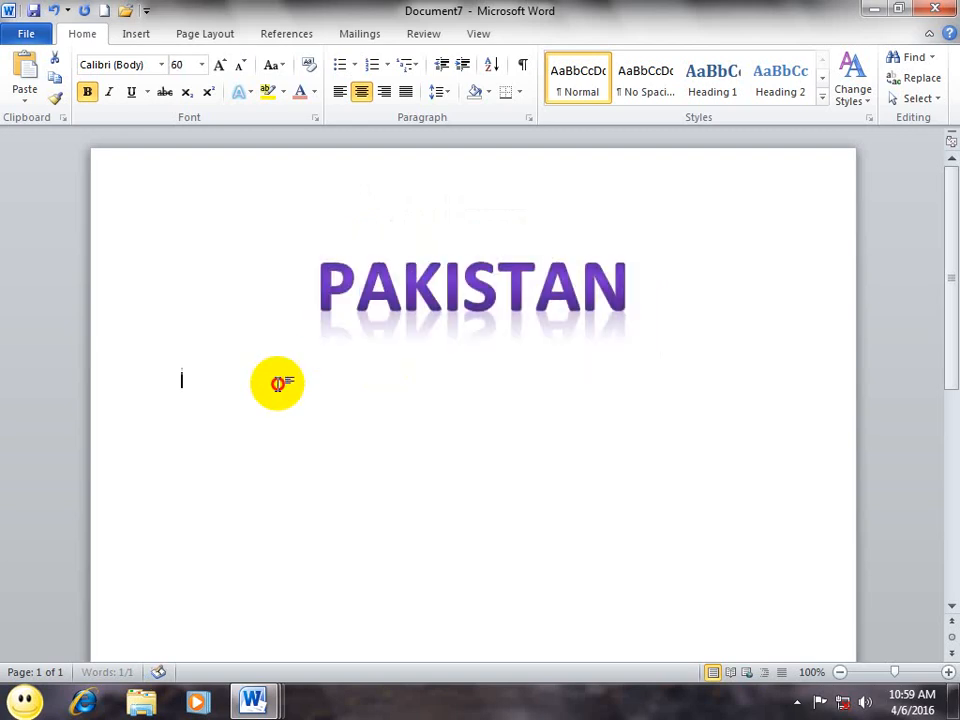
Step: Set the font size to 20 on the line below the heading and generate sample paragraphs with the random-text function
left_click(201, 64)
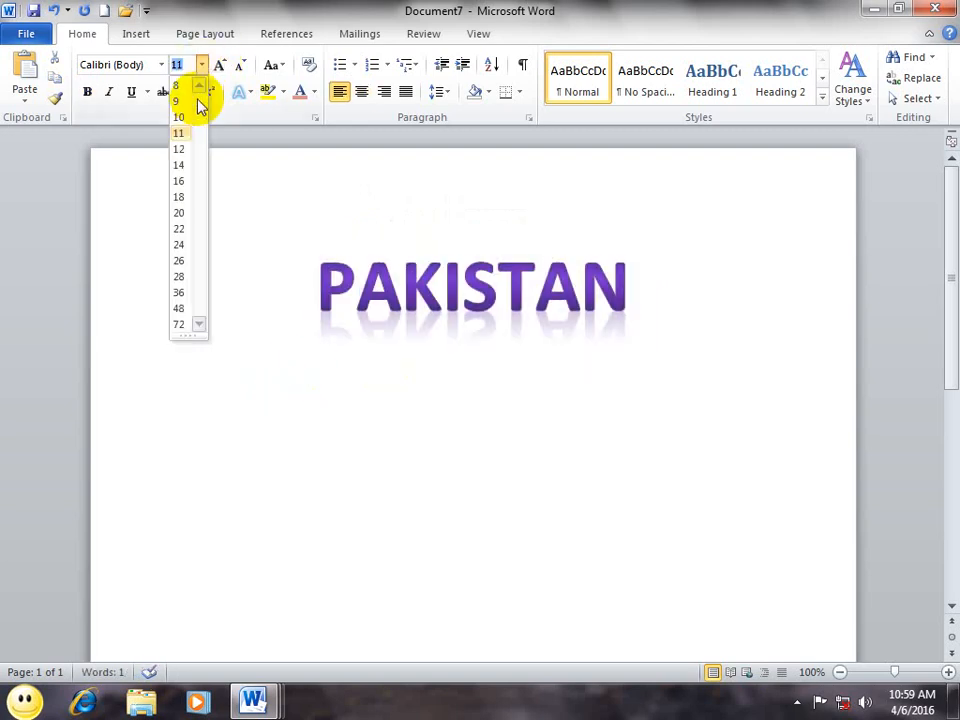
left_click(188, 214)
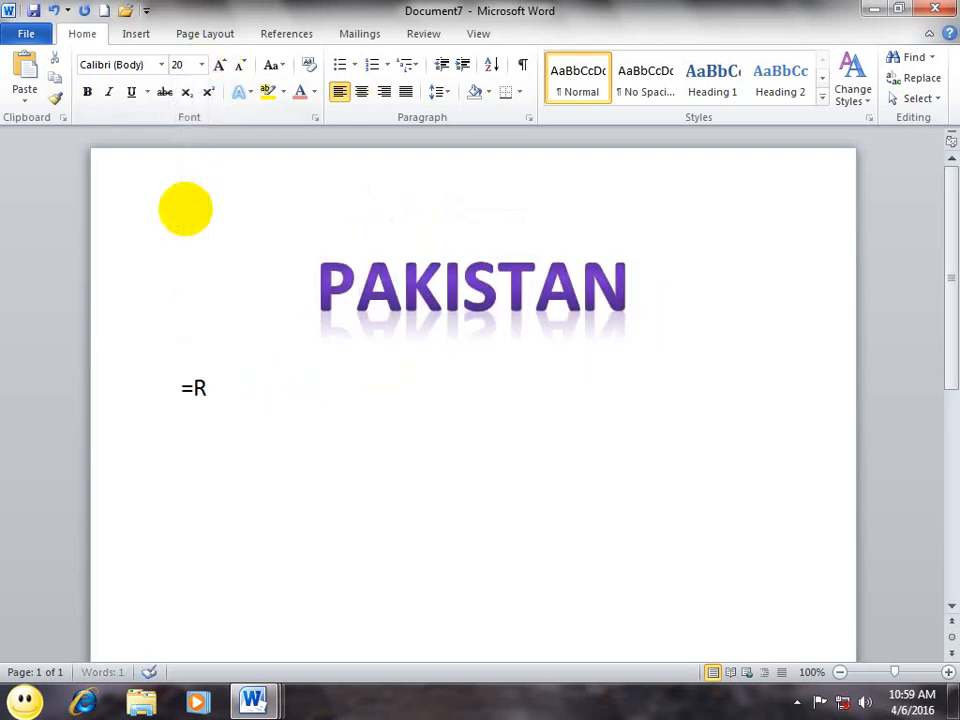
type("()")
key("Return")
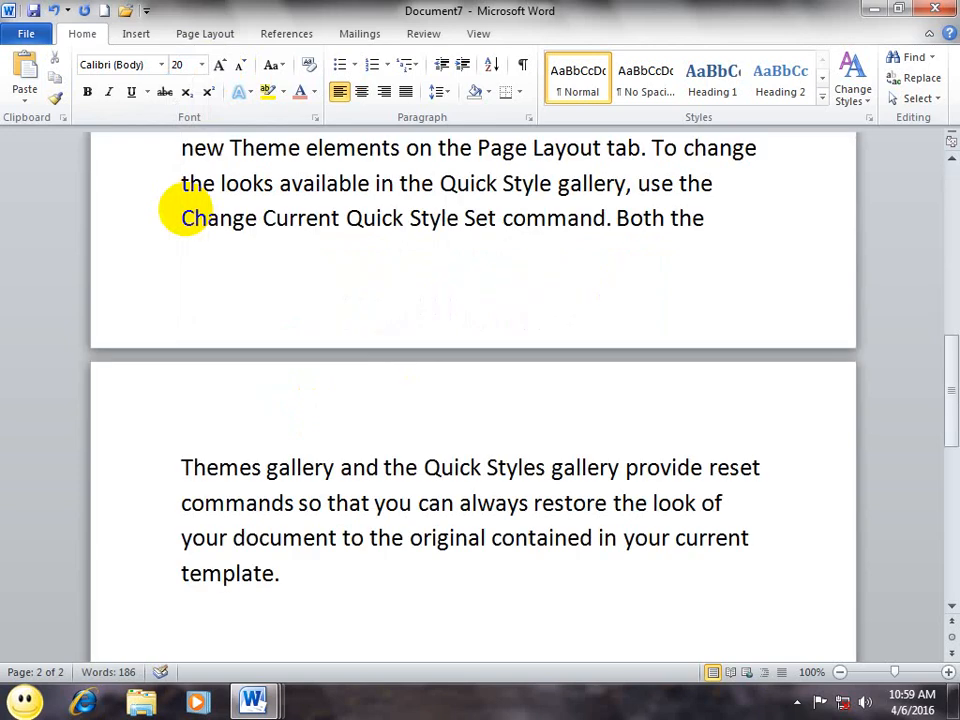
Step: Examine the heading and sample paragraphs in the print preview
left_click_drag(952, 355, 955, 160)
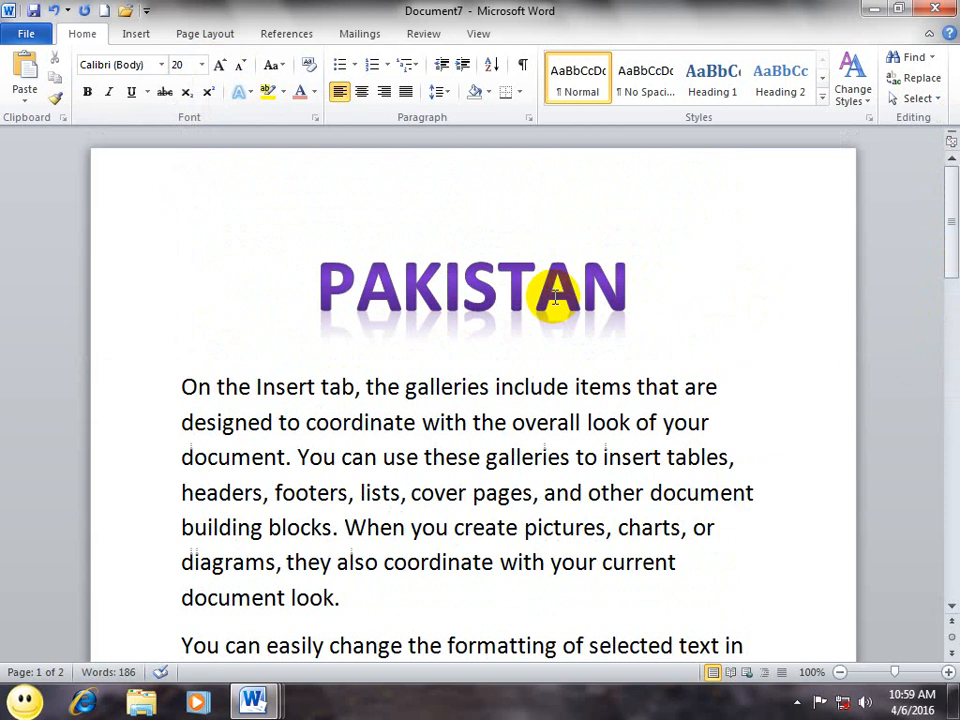
key("ctrl+p")
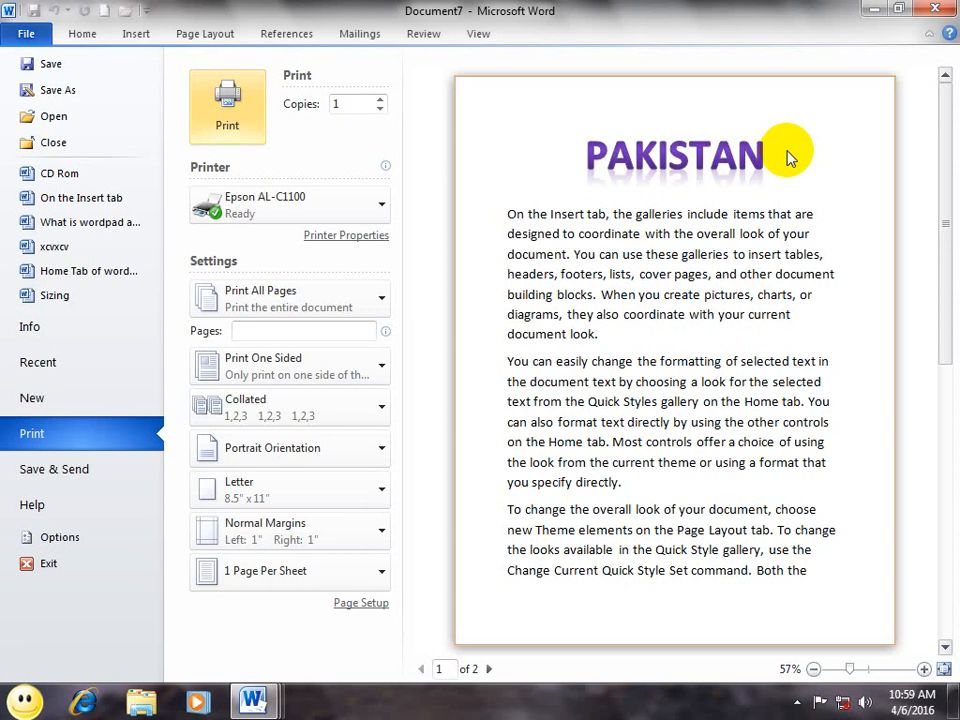
key("Escape")
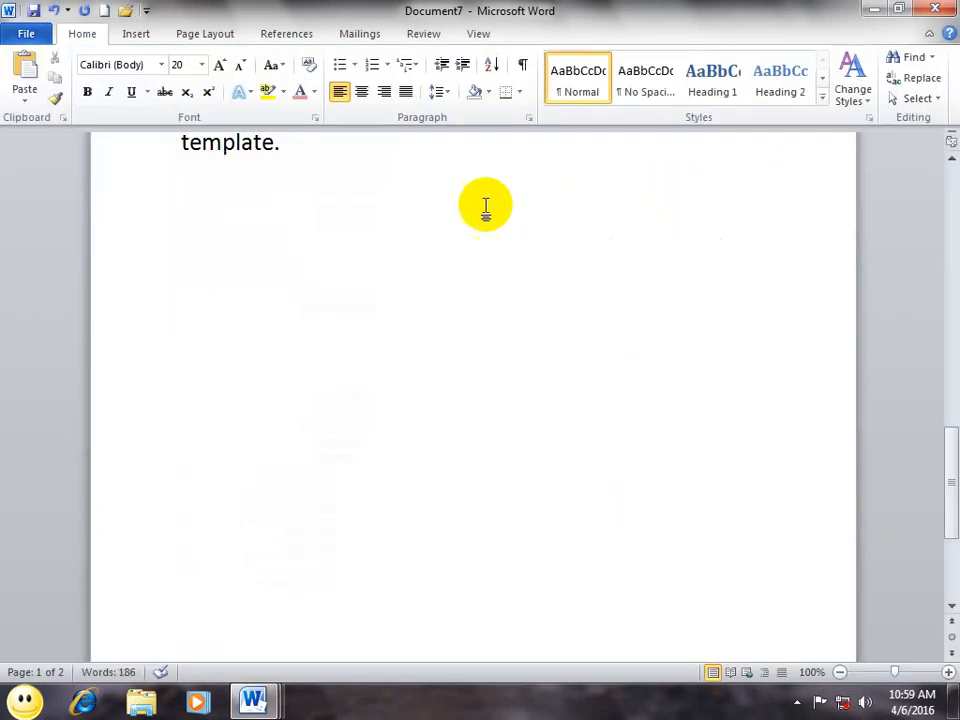
Step: Set the text outline weight of the PAKISTAN heading to 6 pt
left_click_drag(621, 279, 316, 290)
left_click(246, 92)
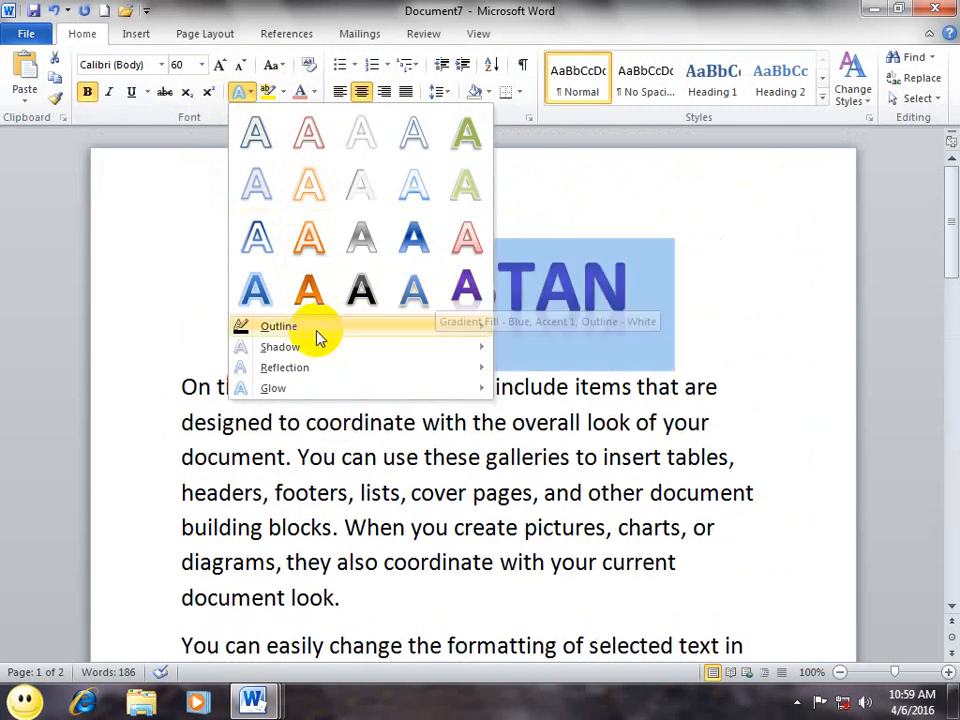
mouse_move(318, 338)
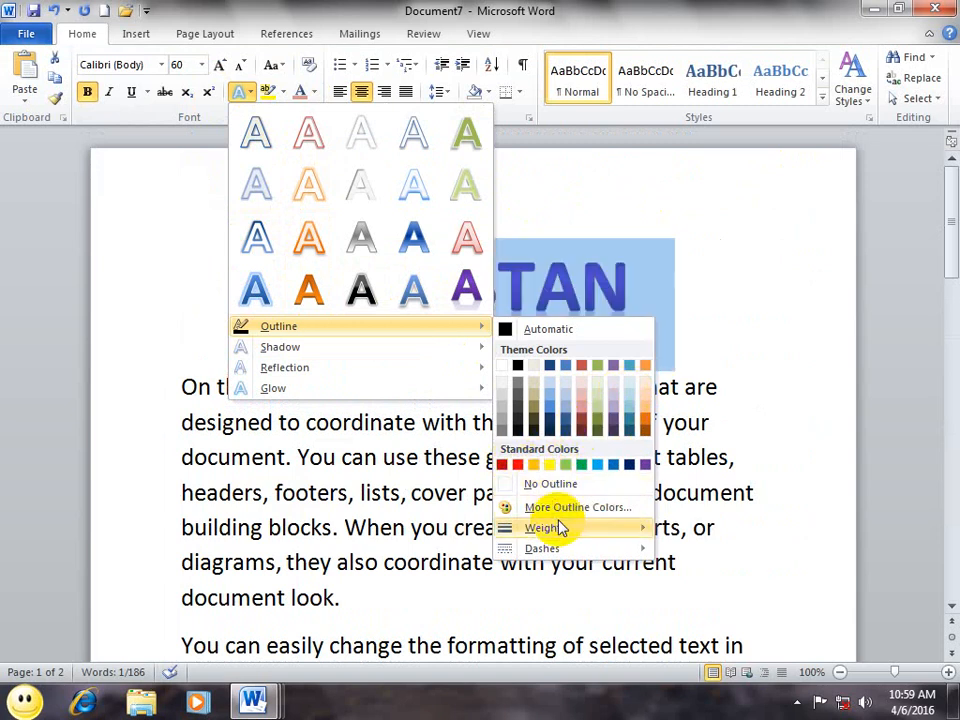
mouse_move(640, 528)
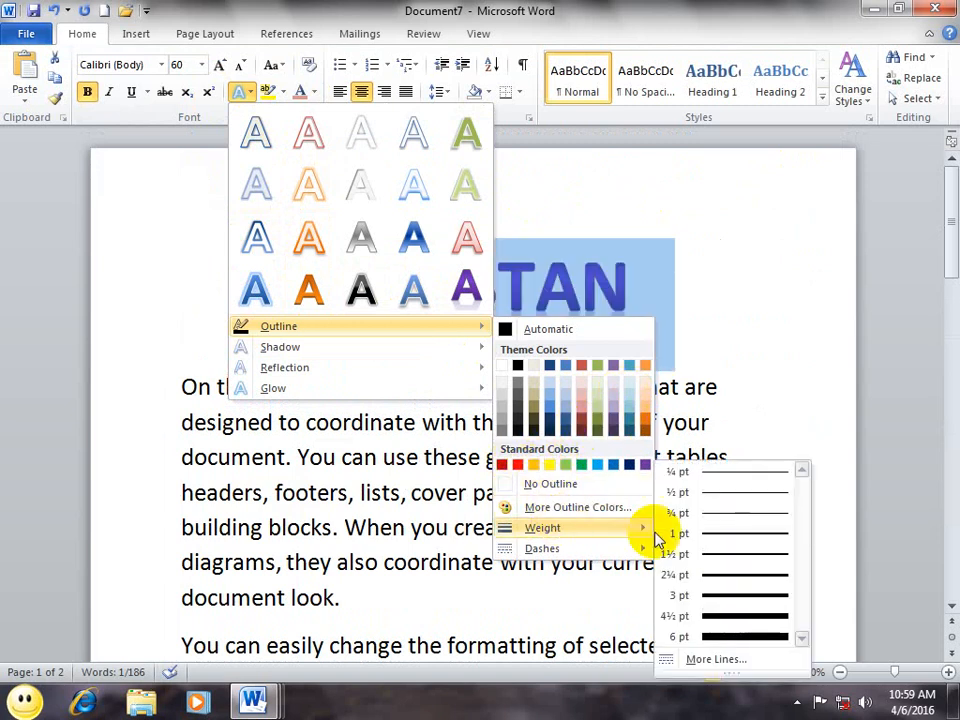
left_click(714, 636)
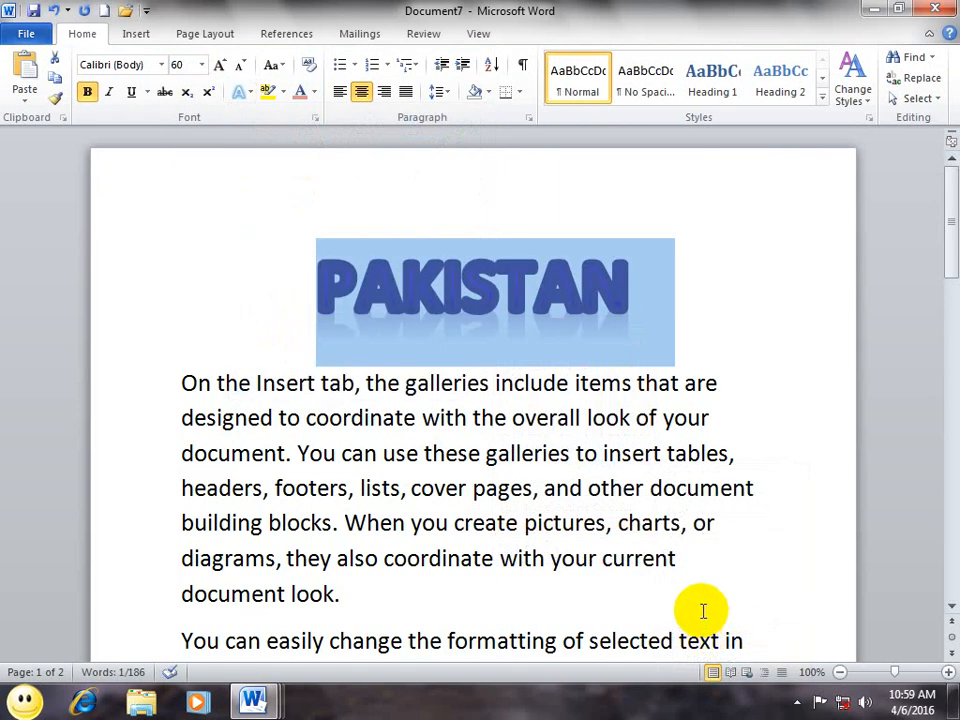
left_click(696, 318)
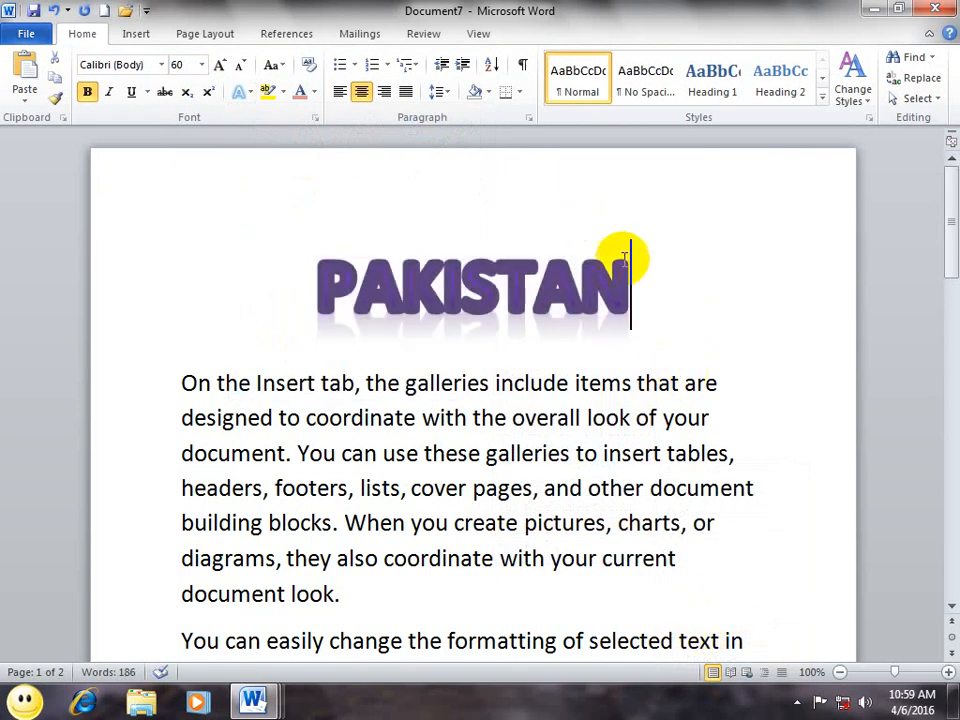
Step: Add an outer shadow offset upward to the PAKISTAN heading
left_click_drag(646, 287, 309, 275)
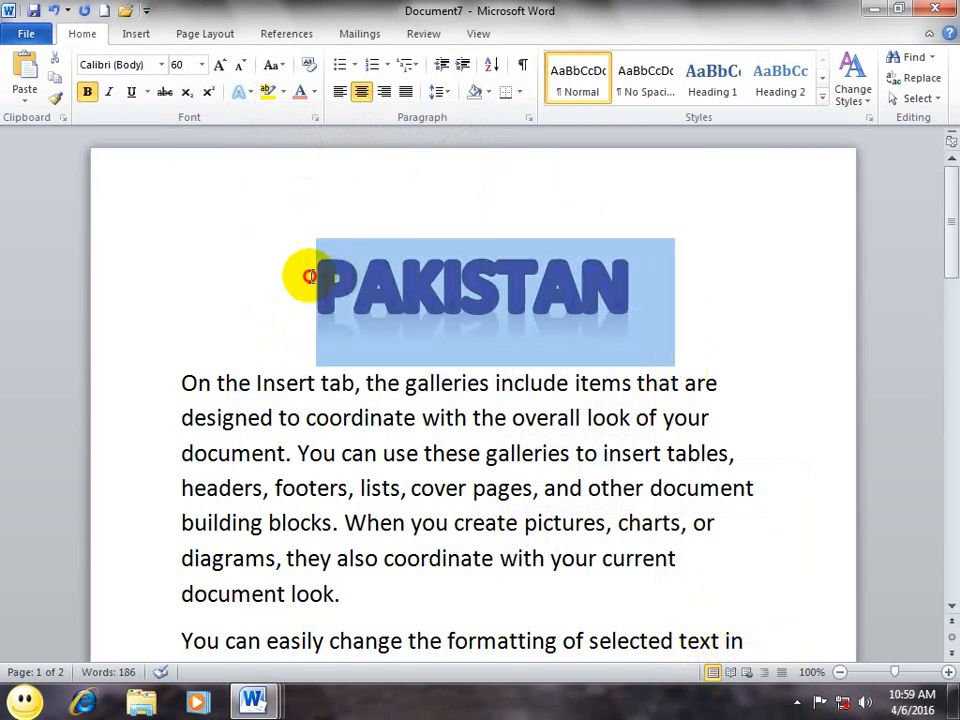
left_click(240, 92)
mouse_move(342, 357)
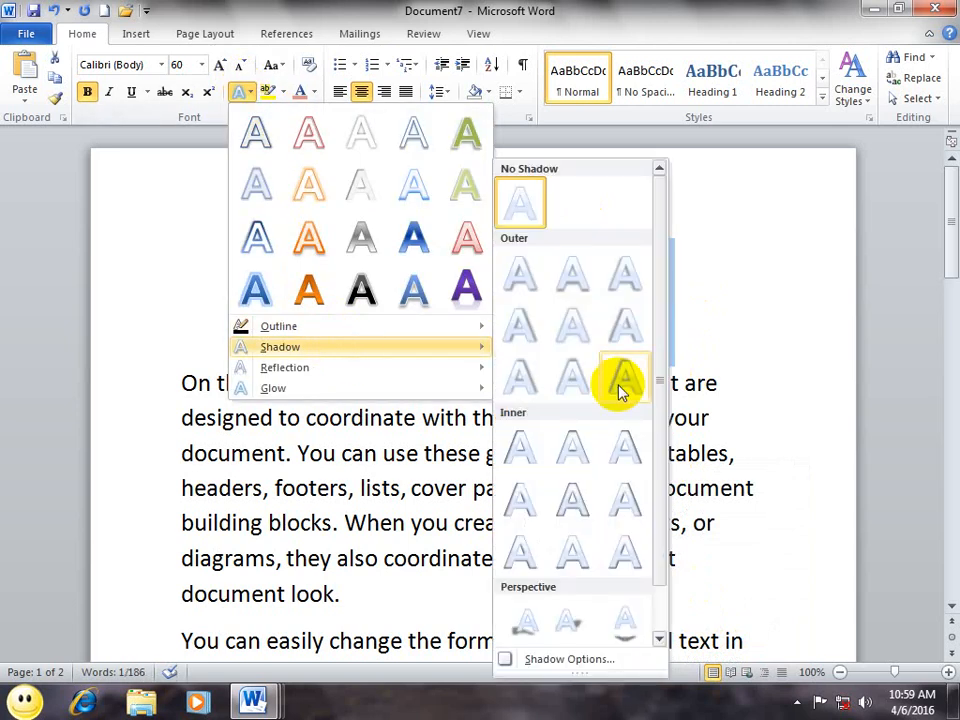
left_click(566, 381)
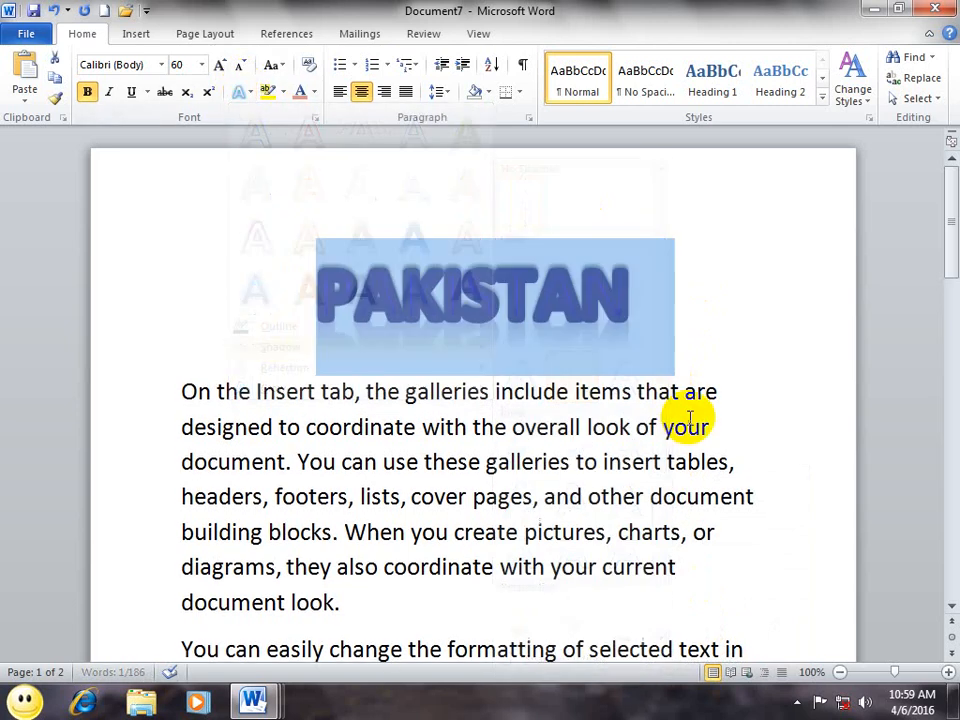
left_click(701, 336)
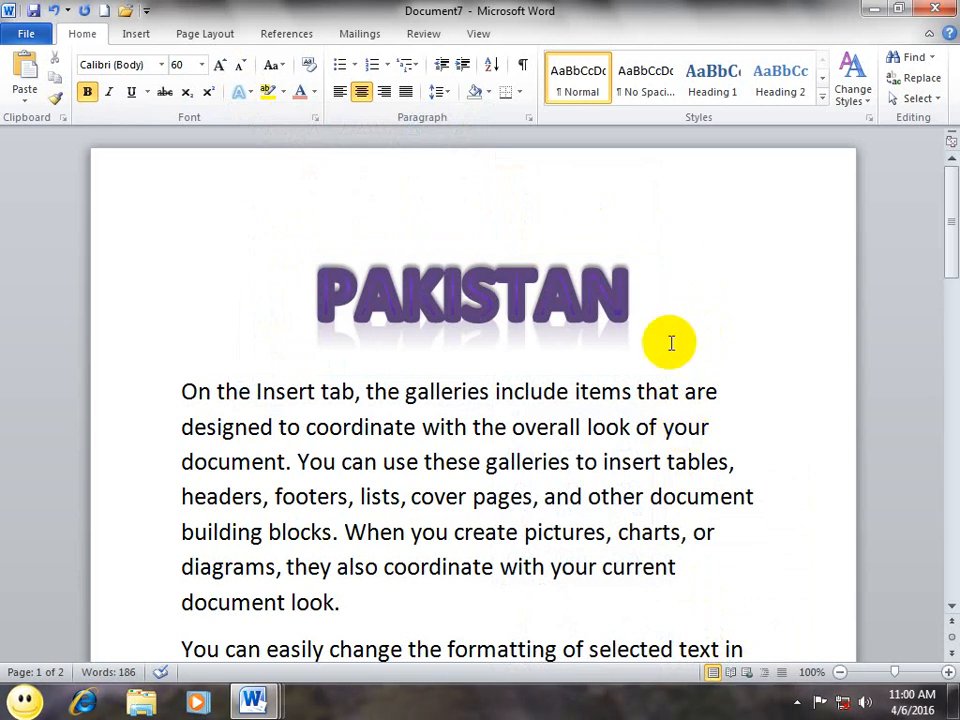
Step: Apply a glow variation from the text effects to the PAKISTAN heading
left_click_drag(641, 274, 264, 274)
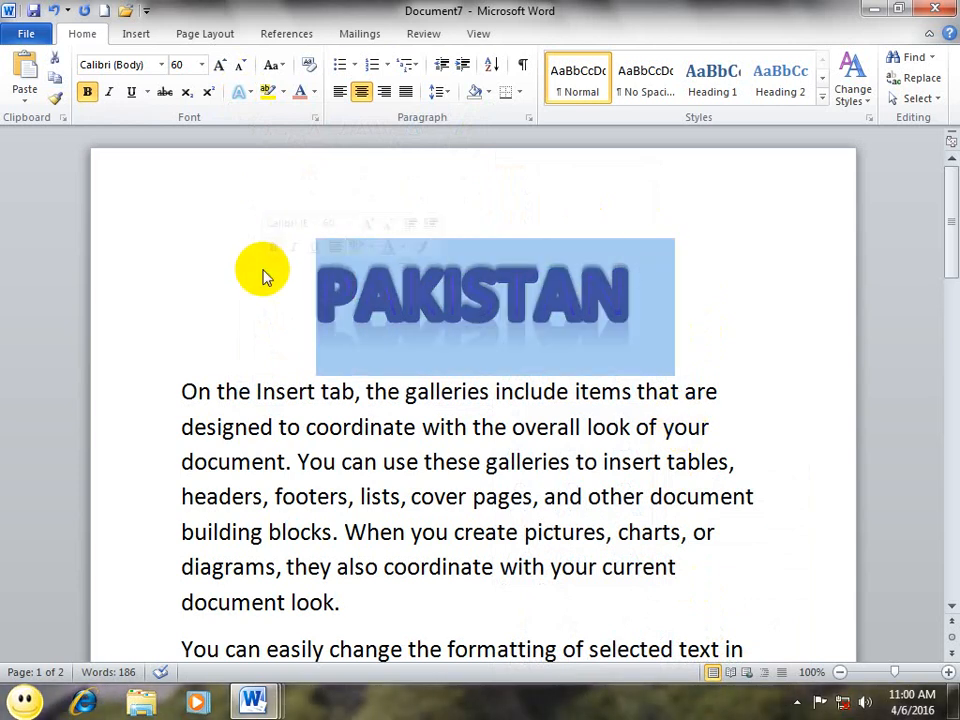
left_click(237, 92)
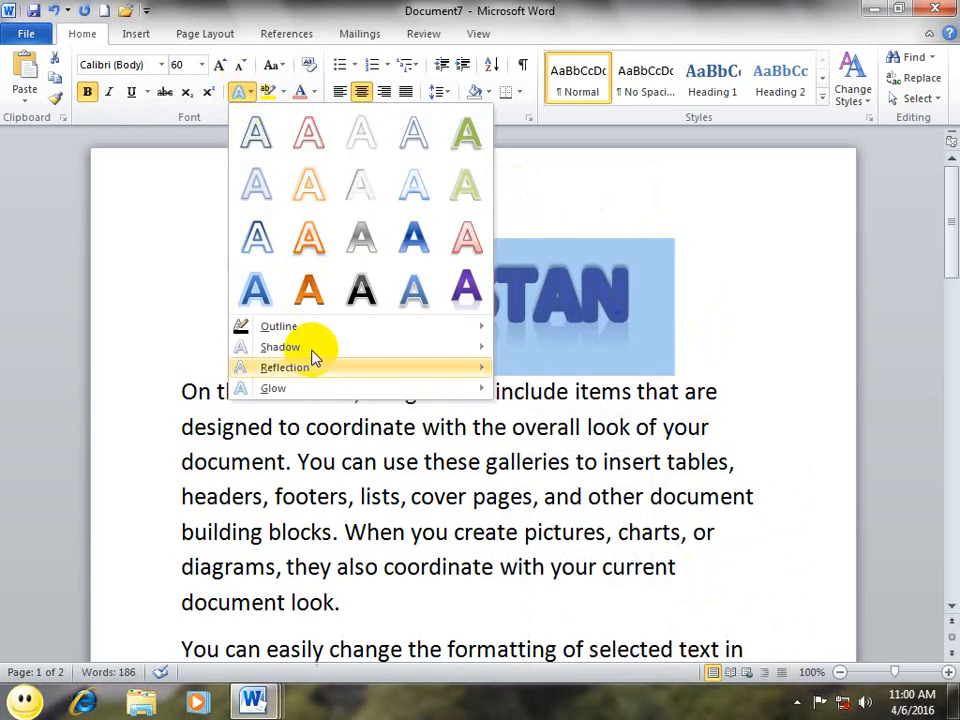
mouse_move(313, 364)
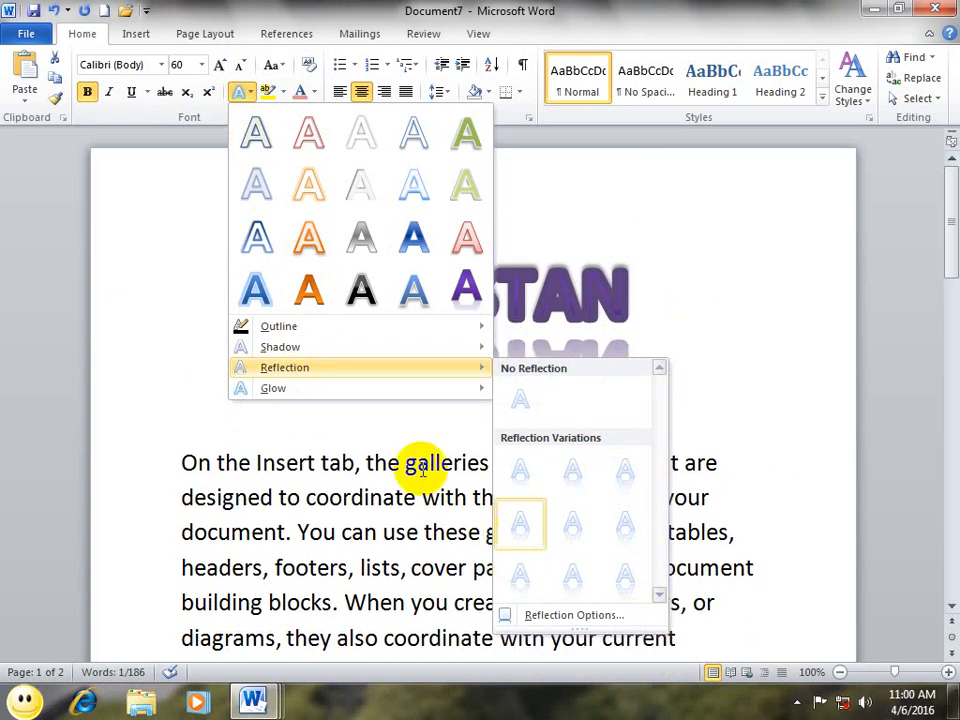
mouse_move(396, 392)
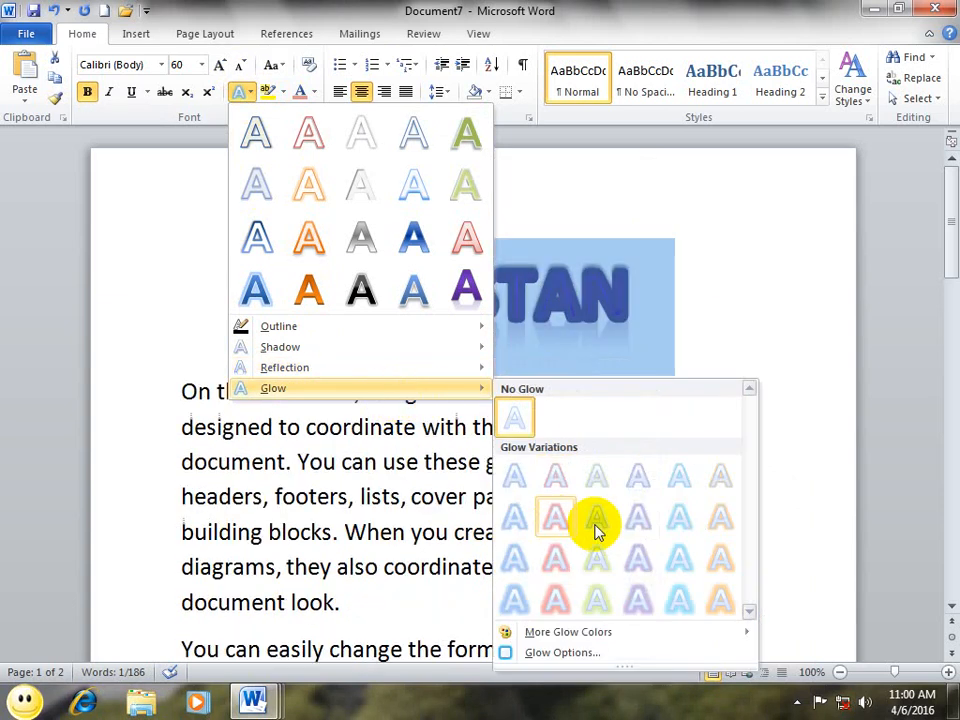
left_click(701, 527)
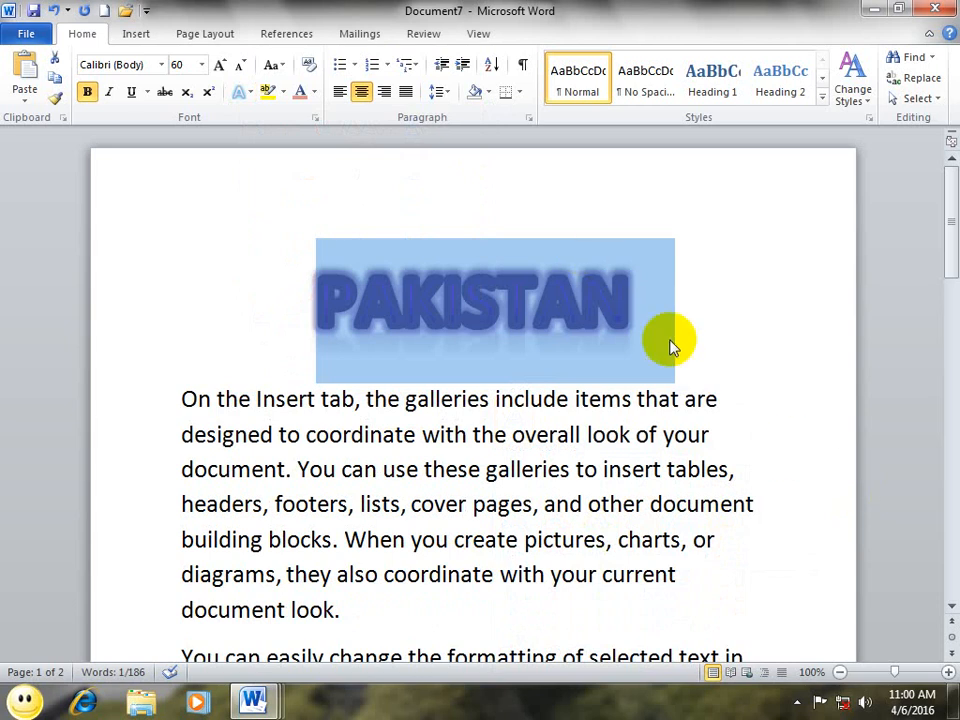
left_click(707, 370)
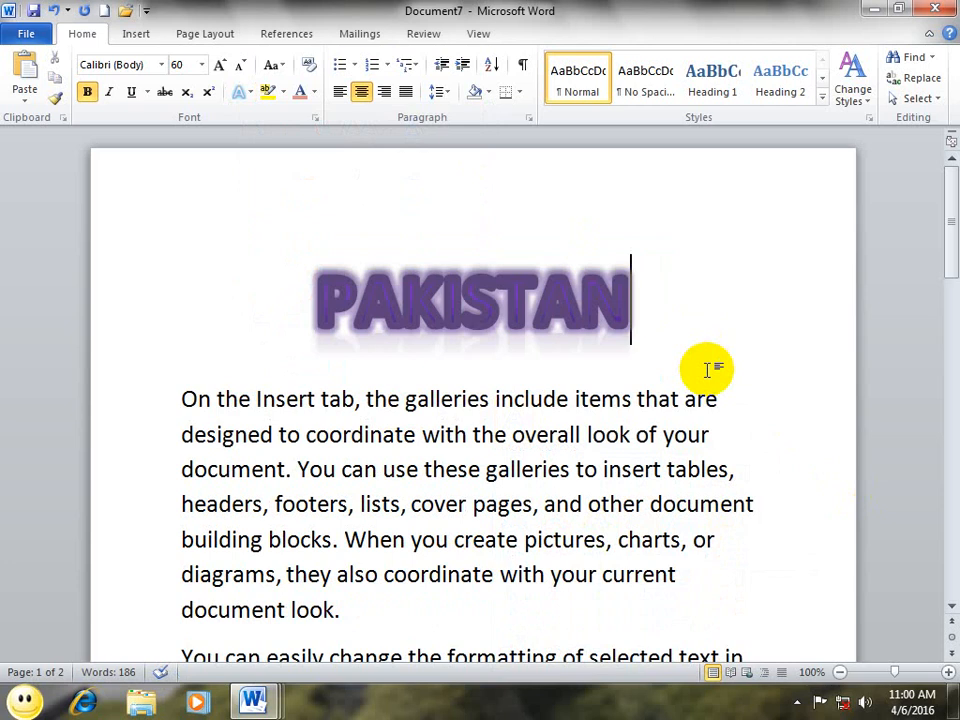
Step: Generate sample paragraphs in a new blank document with the =RAND() function
scroll(769, 345, "down", 12)
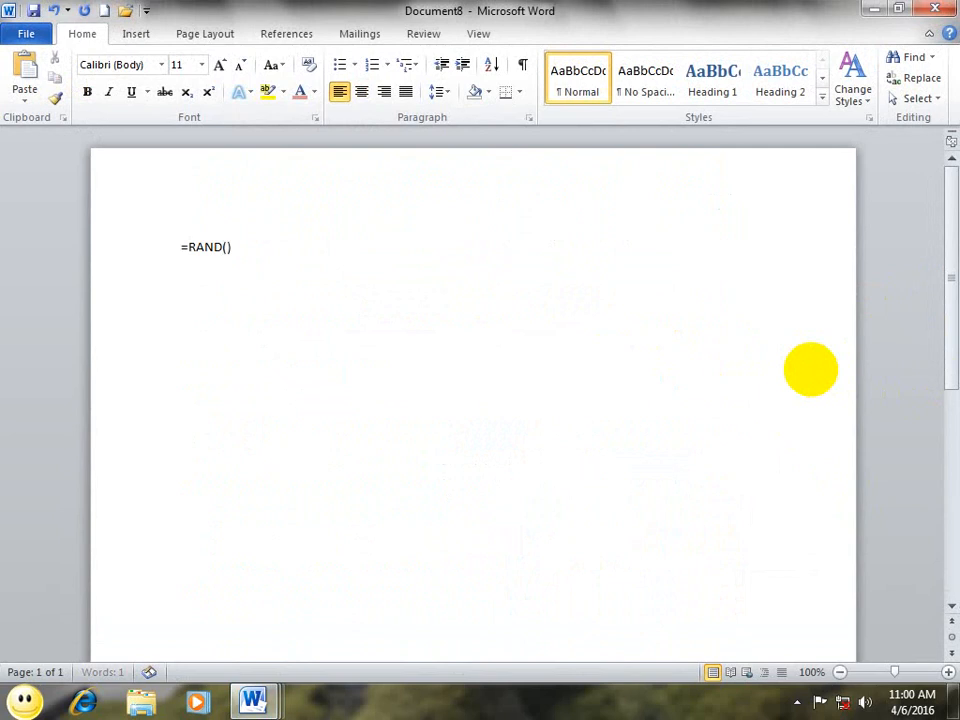
key("Return")
key("ctrl+Return")
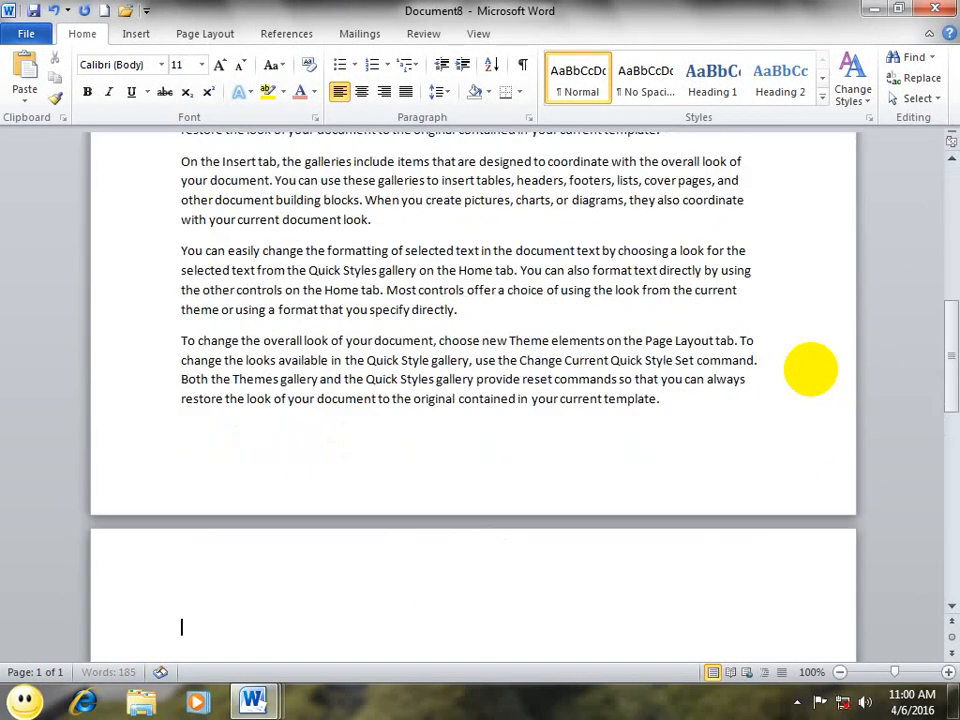
left_click_drag(945, 296, 945, 212)
Step: Highlight two passages in yellow: "selected text from" through "reset commands", and "document to the original" through "diagrams"
left_click_drag(617, 464, 213, 358)
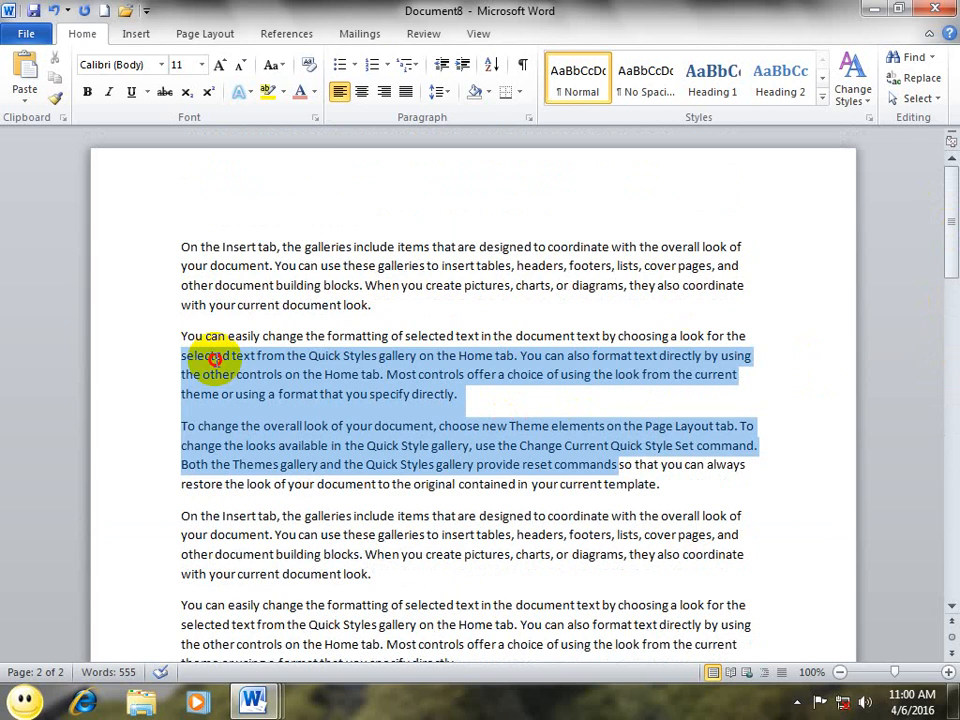
left_click(266, 91)
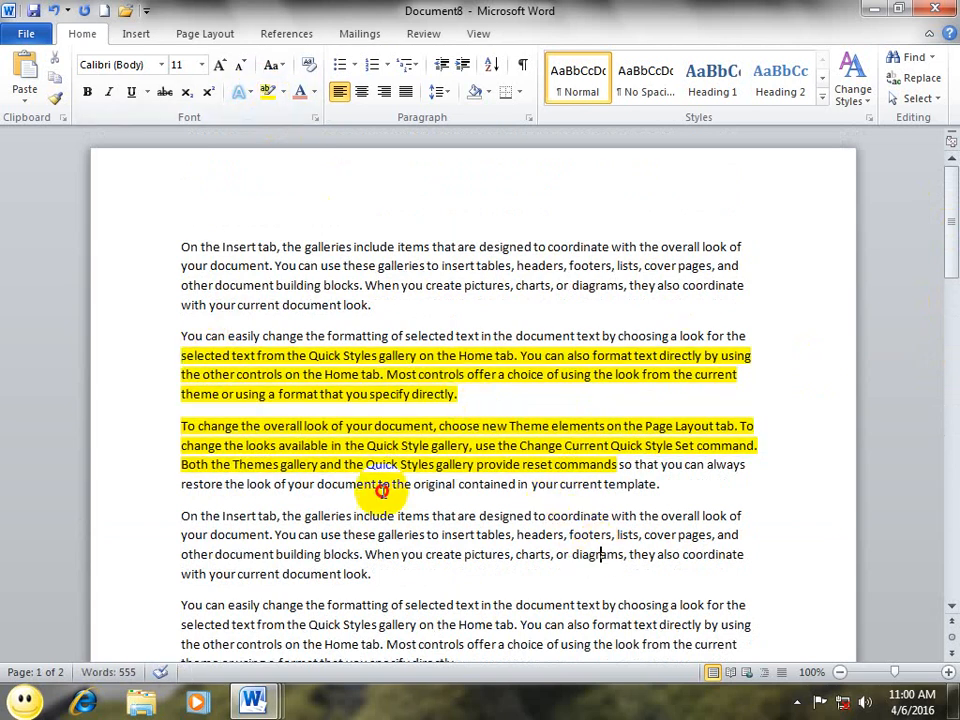
left_click_drag(624, 554, 330, 487)
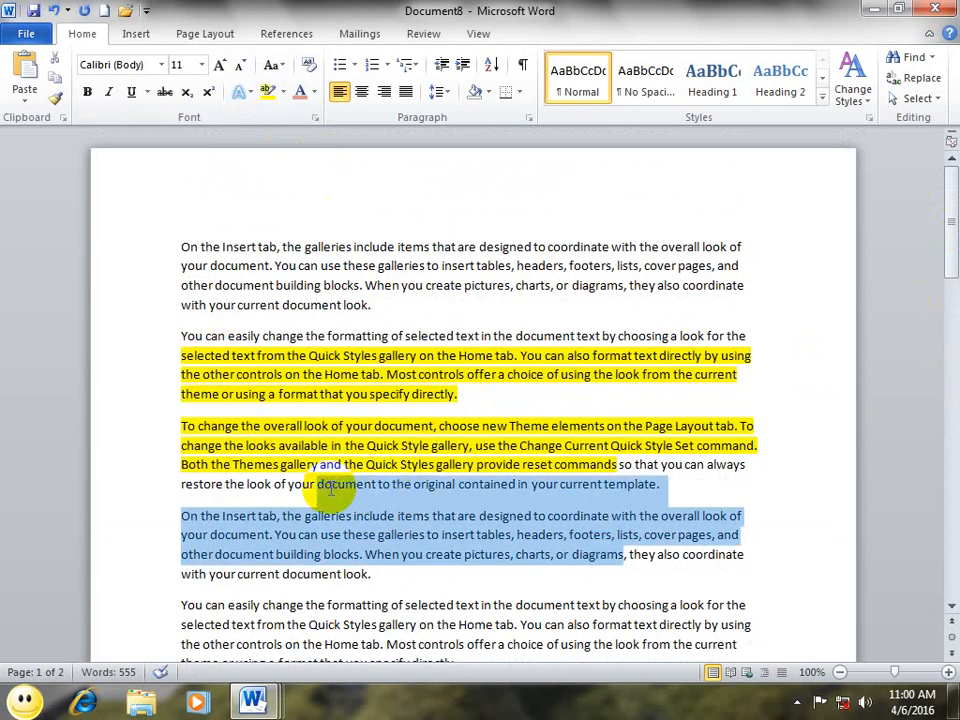
left_click(263, 96)
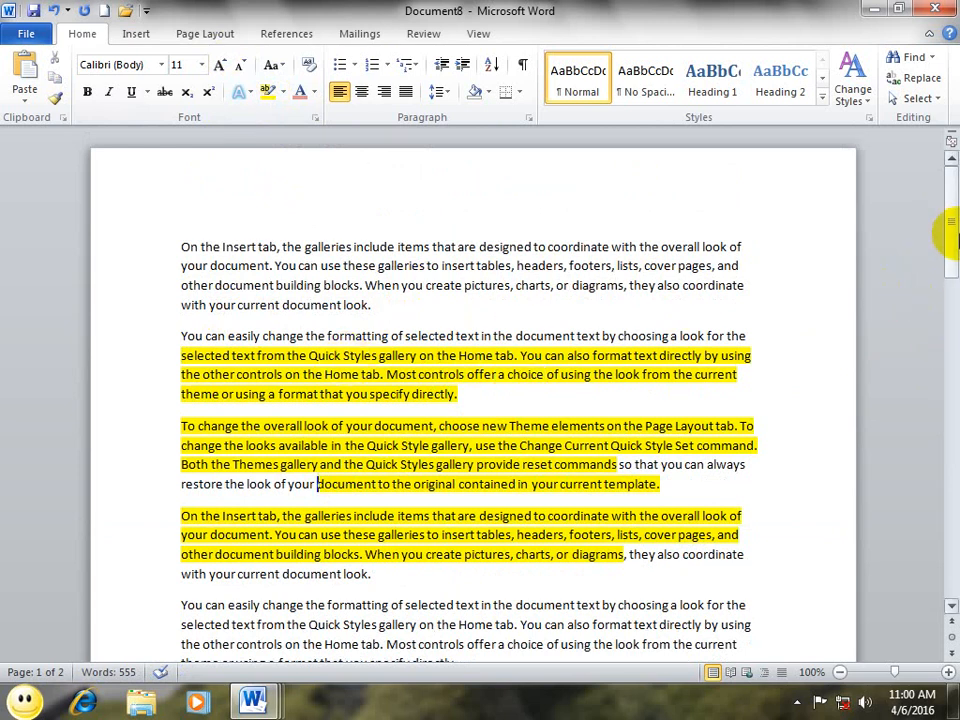
left_click_drag(948, 236, 946, 268)
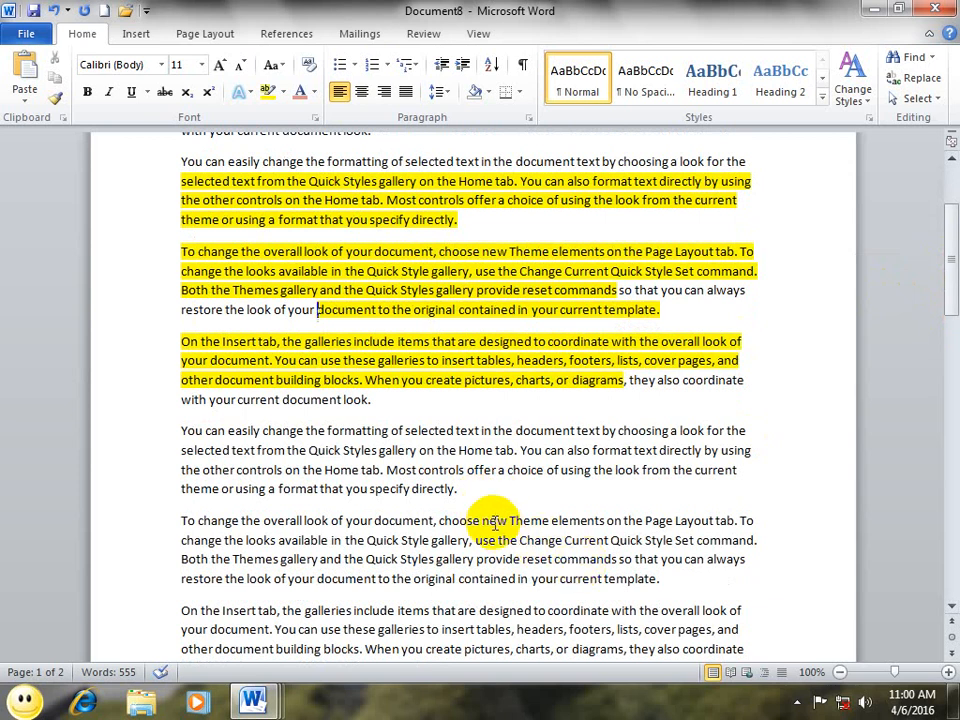
left_click_drag(508, 520, 308, 450)
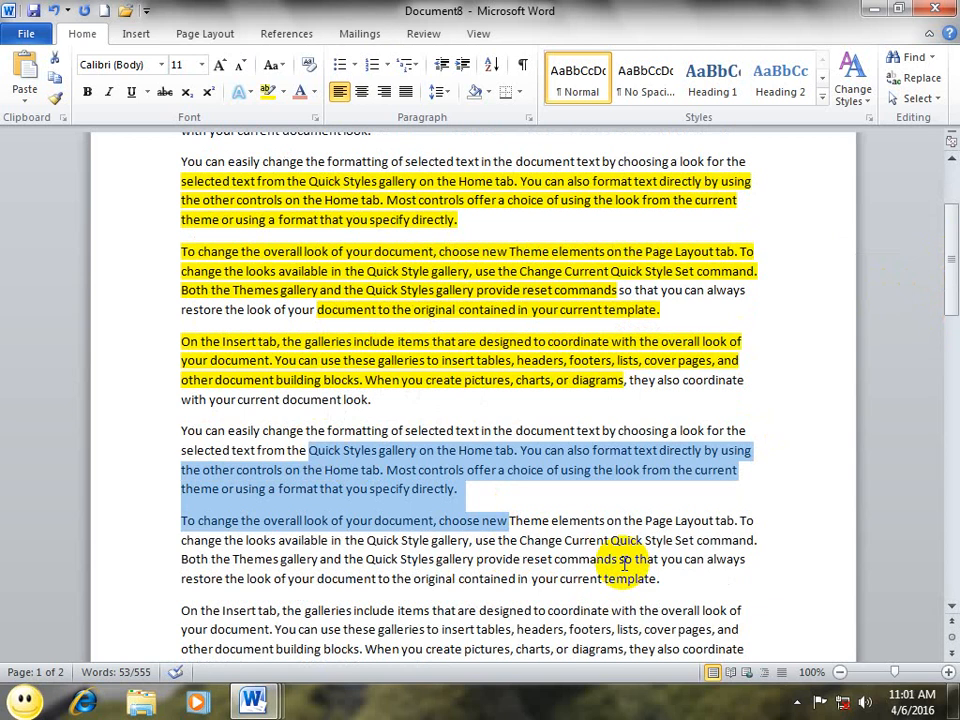
scroll(555, 455, "up", 3)
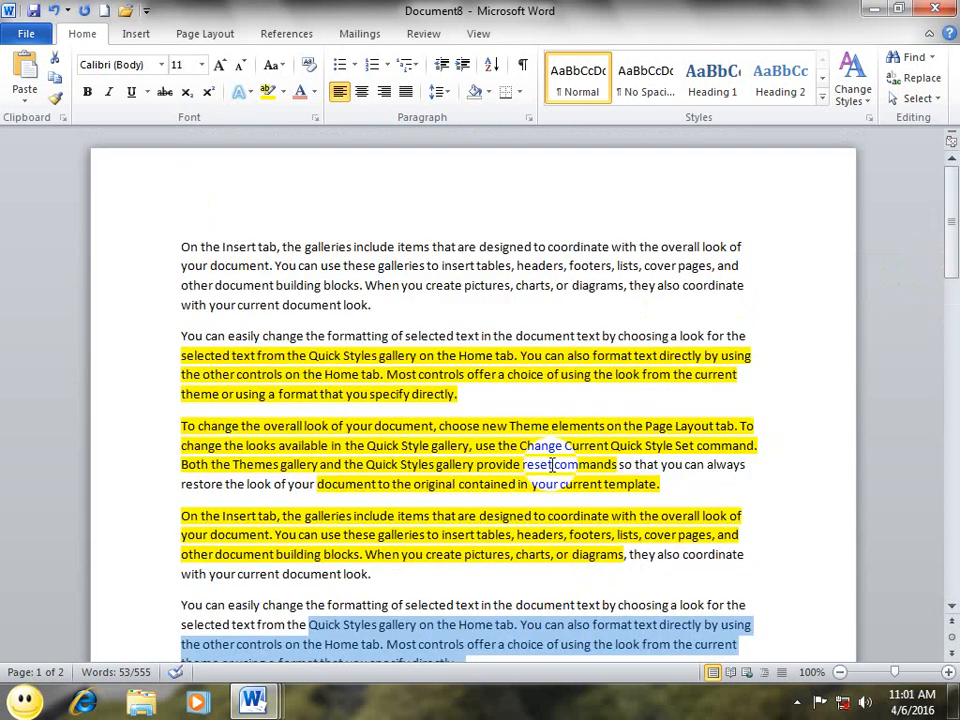
left_click_drag(625, 555, 335, 425)
scroll(420, 512, "down", 9)
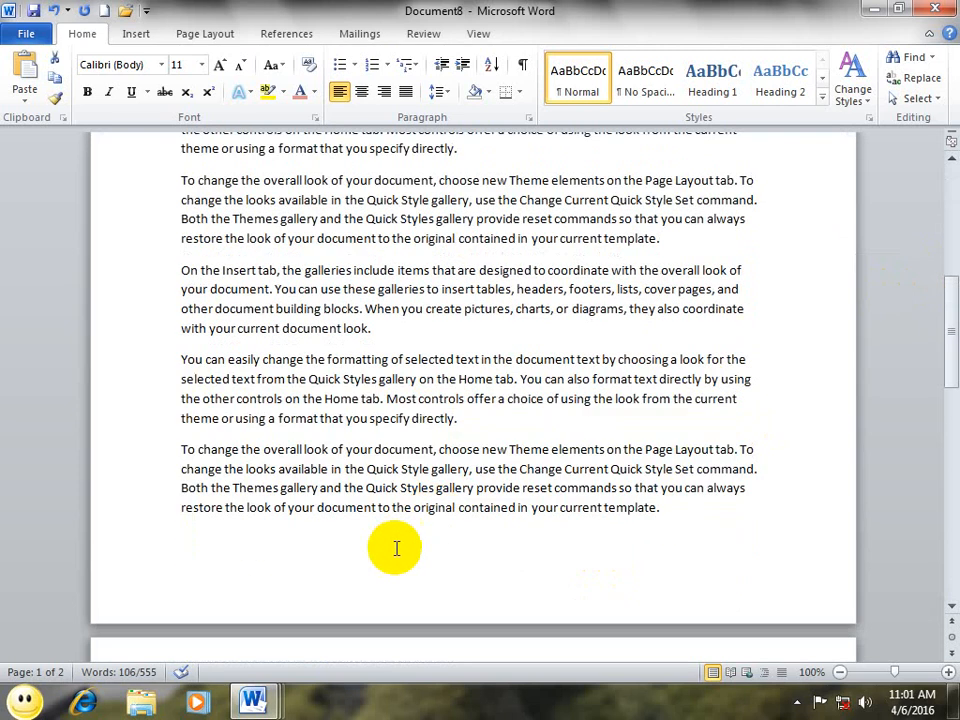
Step: Highlight in yellow a vertical block of text covering the left part of the lower paragraphs on page 1
left_click_drag(429, 511, 189, 157)
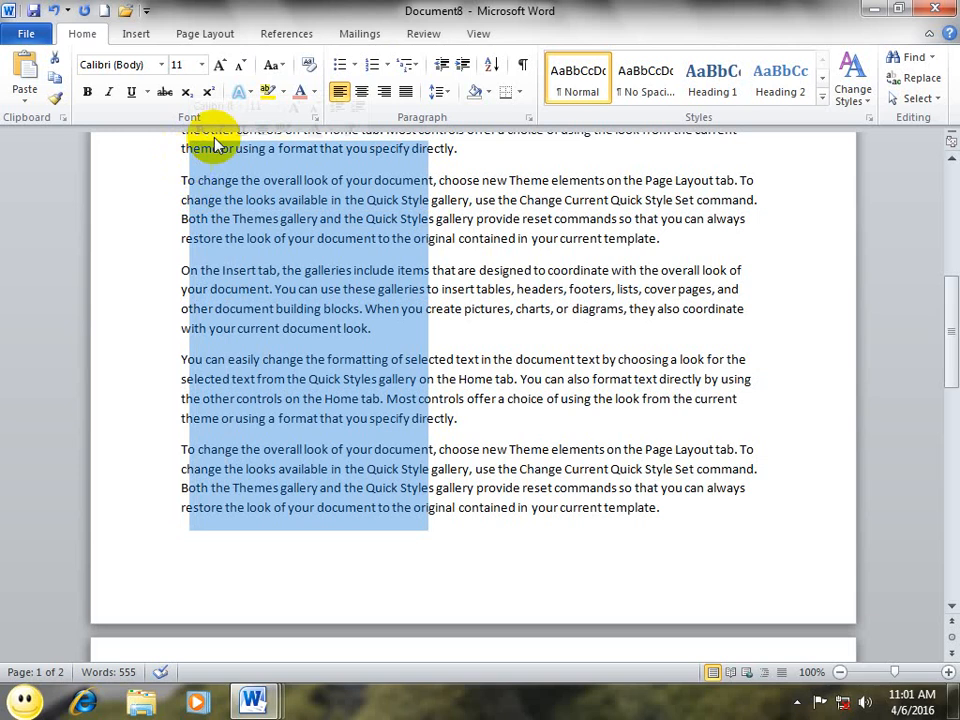
left_click(267, 91)
left_click(398, 268)
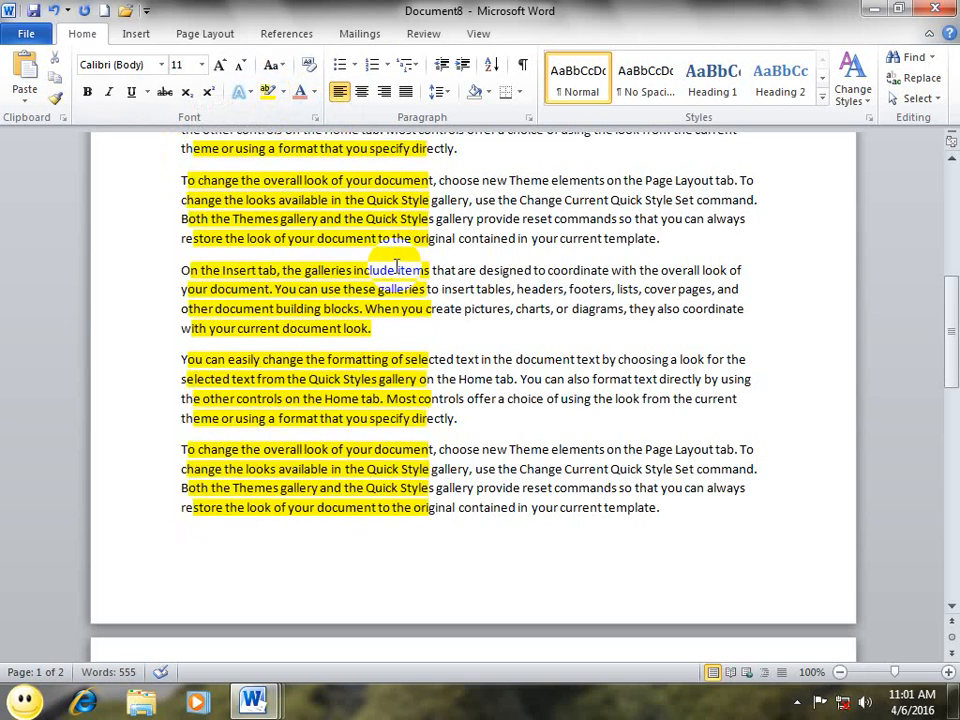
left_click_drag(694, 469, 636, 274)
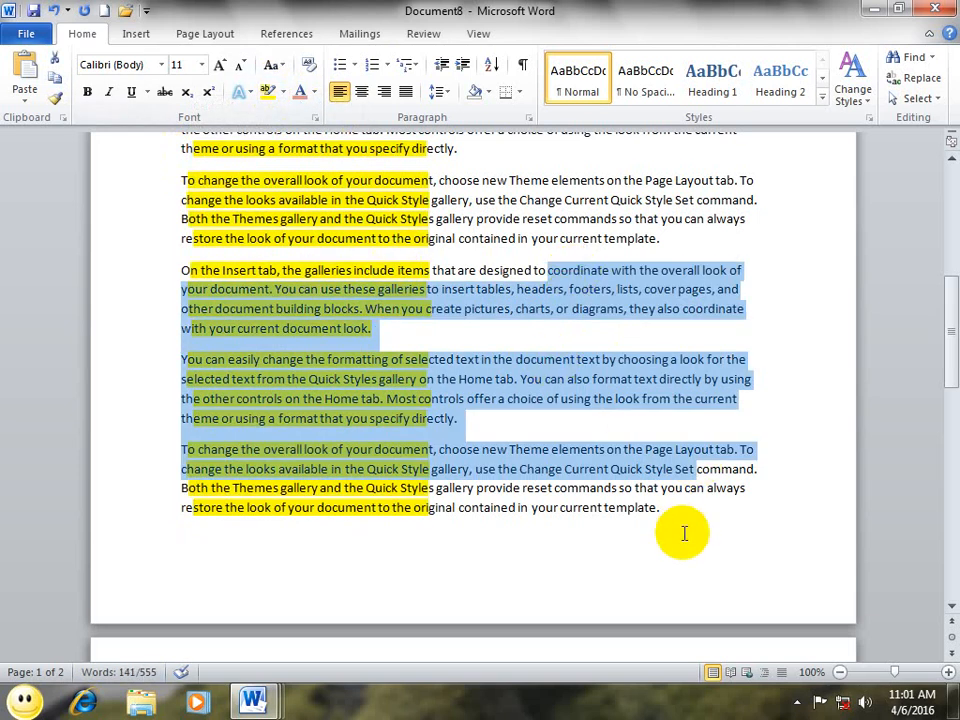
left_click_drag(681, 531, 418, 273)
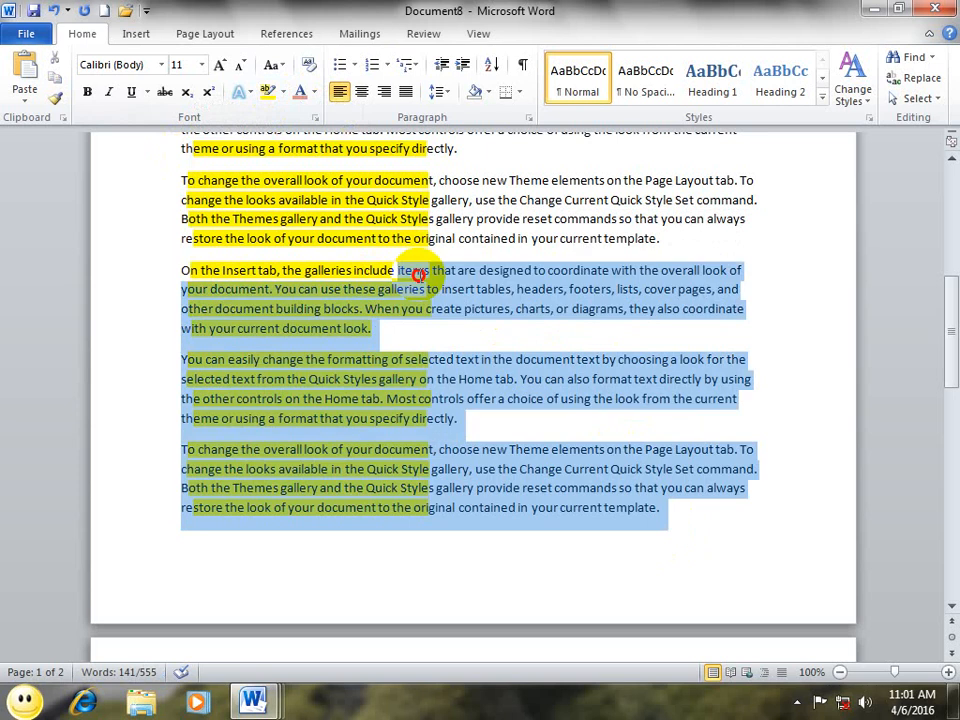
left_click(489, 521)
Step: Highlight in yellow a second vertical block of text, right of the first one, across the last four paragraphs
left_click_drag(500, 528, 658, 189)
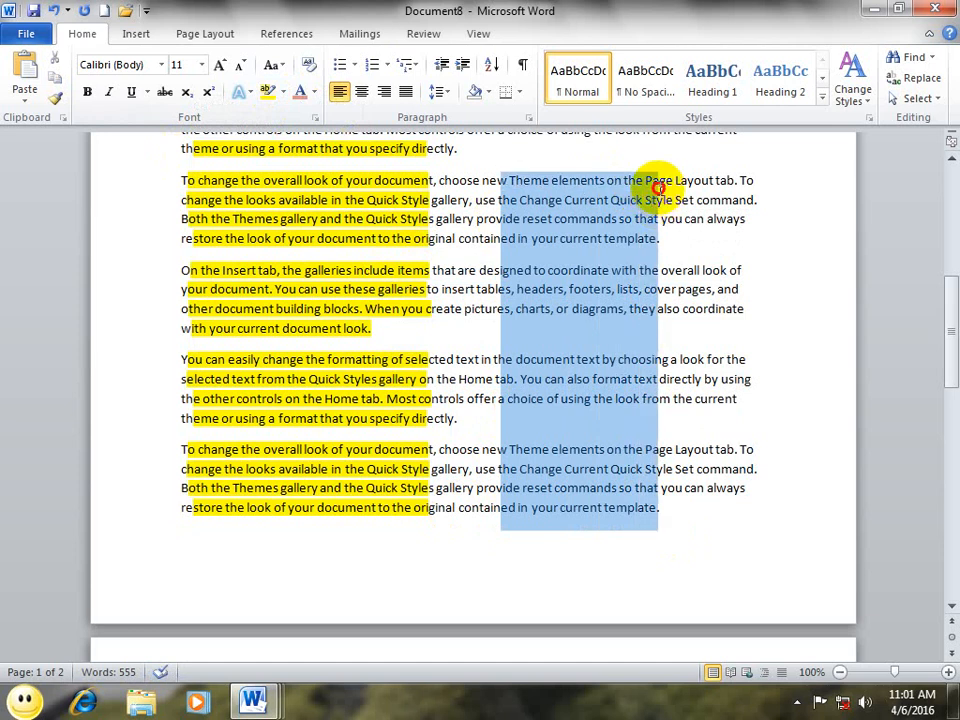
left_click(264, 91)
scroll(333, 289, "down", 10)
Step: Mark further passages in the first five paragraphs with the yellow highlighter pen, including "You can easily change the formatting of", and stop highlighting
scroll(334, 289, "up", 15)
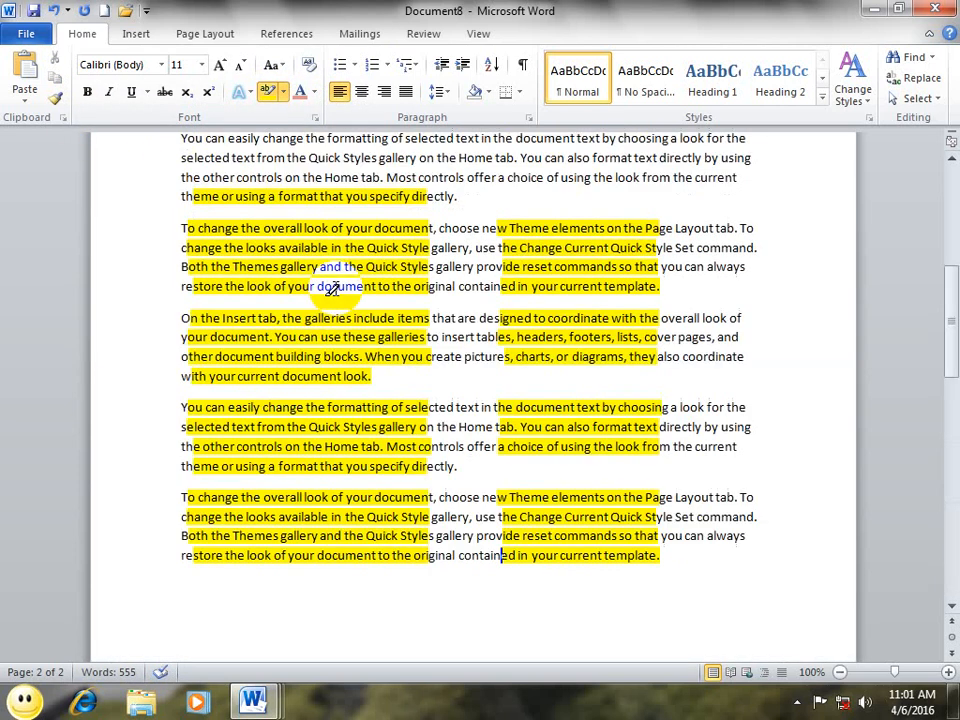
mouse_move(378, 308)
left_mouse_down()
mouse_move(360, 288)
mouse_move(277, 265)
left_mouse_up()
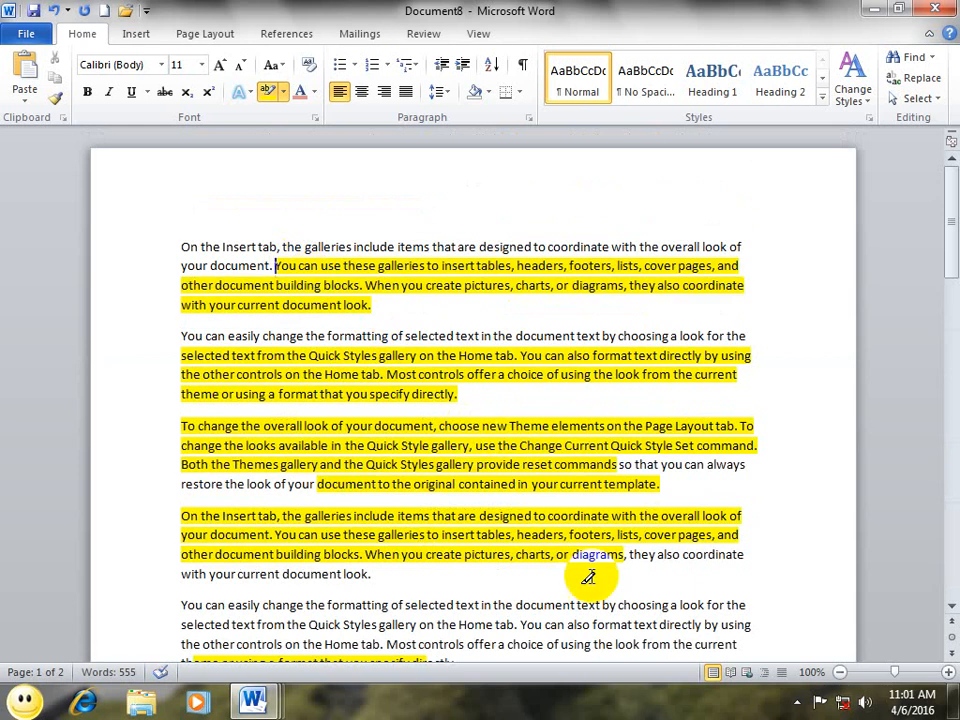
left_click_drag(668, 605, 515, 605)
mouse_move(591, 644)
left_mouse_down()
mouse_move(437, 624)
mouse_move(250, 587)
mouse_move(238, 575)
left_mouse_up()
left_click_drag(302, 553, 300, 523)
mouse_move(388, 336)
left_mouse_down()
mouse_move(171, 336)
mouse_move(402, 336)
left_mouse_up()
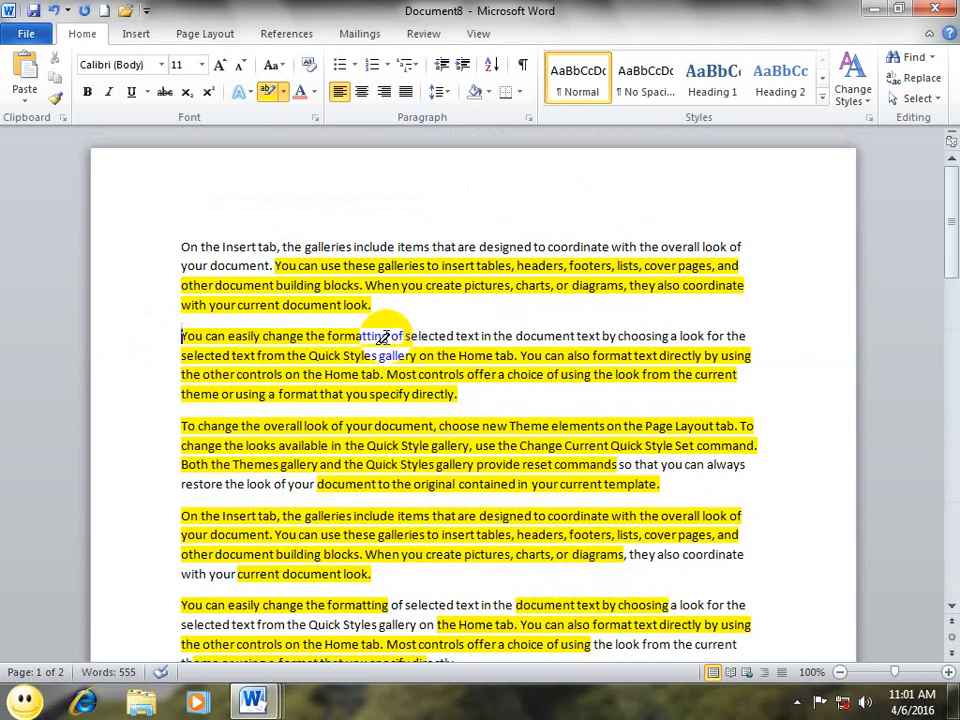
left_click(285, 92)
left_click(368, 224)
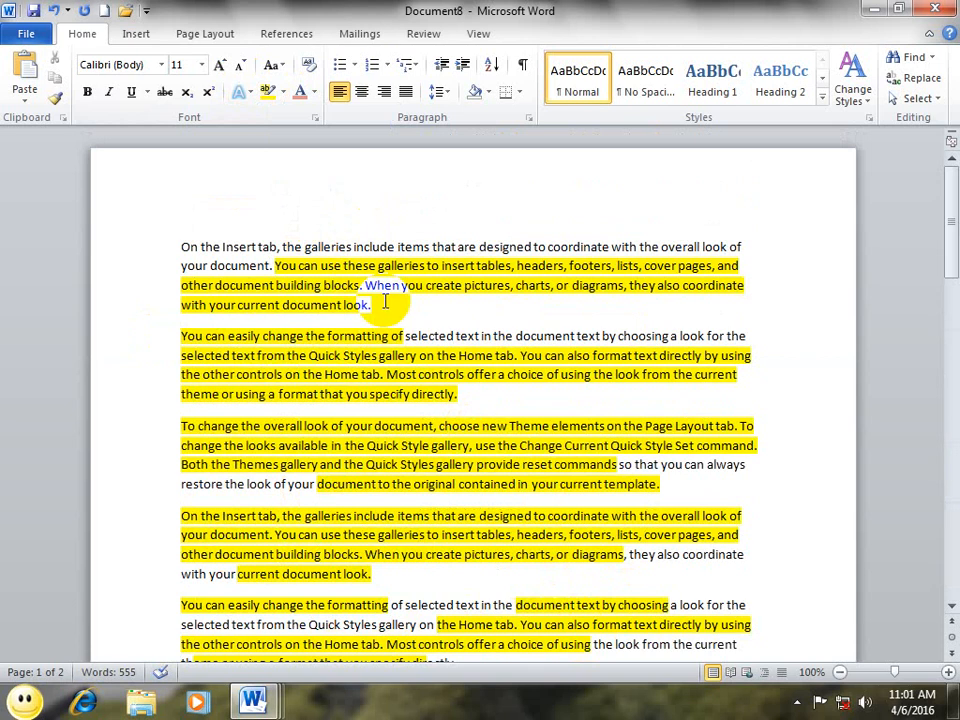
Step: Remove the highlight from the second paragraph's text "from the Quick Styles gallery" through "specify directly."
left_click_drag(457, 394, 257, 357)
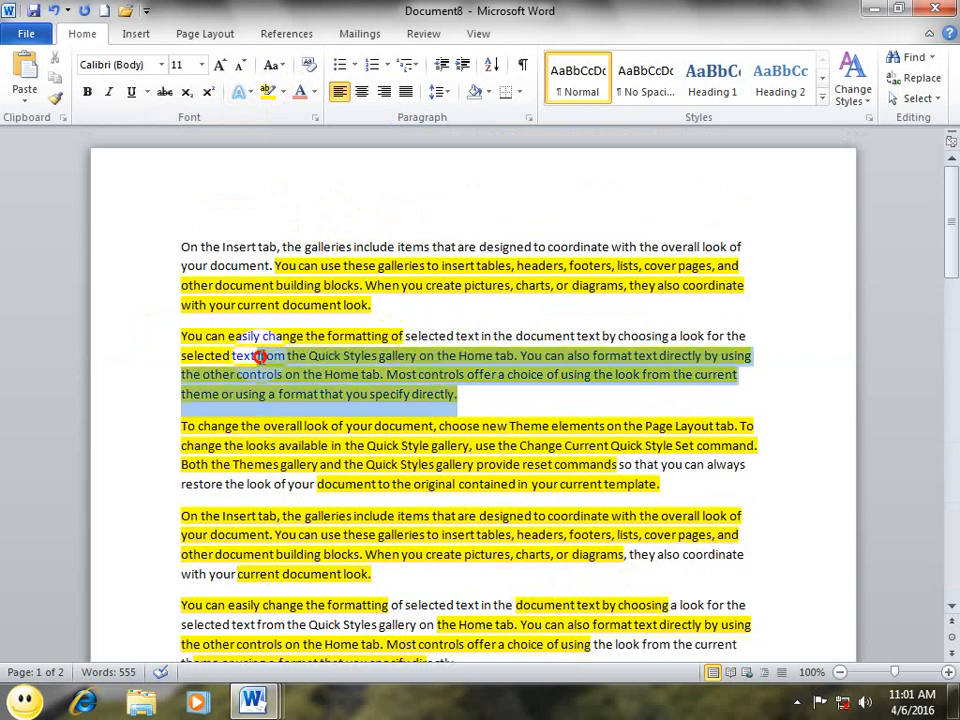
left_click(284, 92)
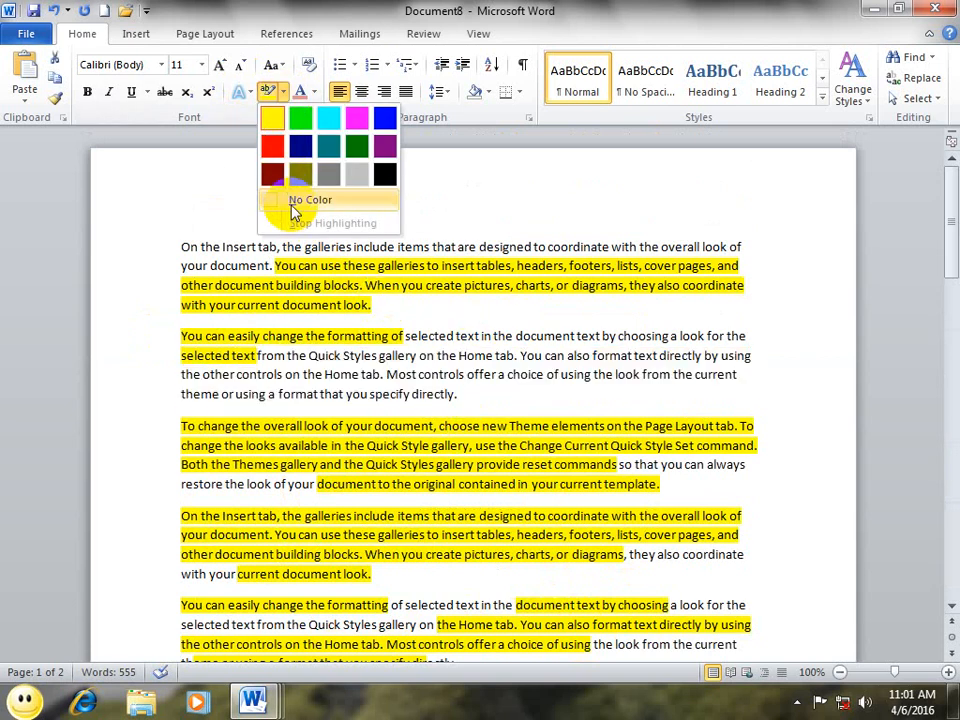
left_click(292, 203)
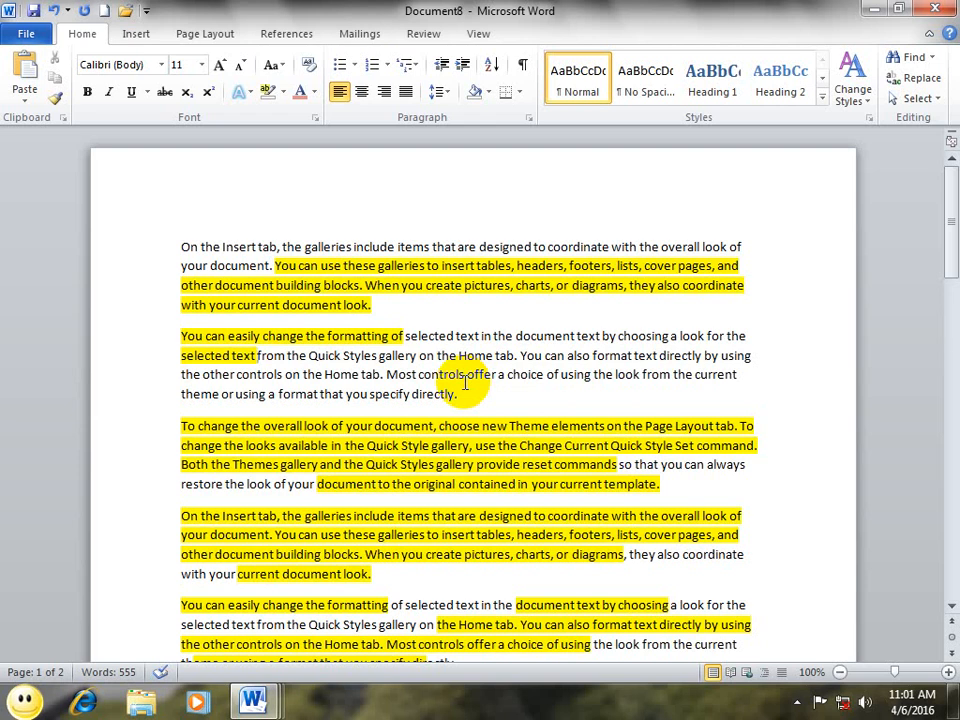
Step: Set the font colour of the second paragraph's passage from "selected text in the document" to "offer a" to a darker blue theme colour
scroll(465, 383, "down", 19)
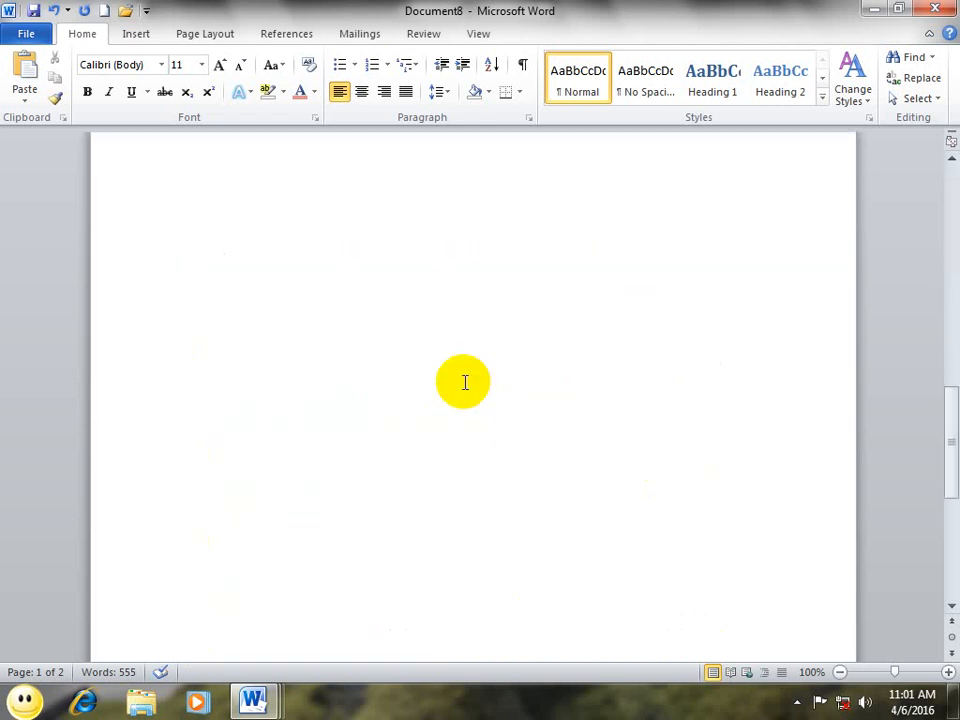
scroll(465, 383, "up", 19)
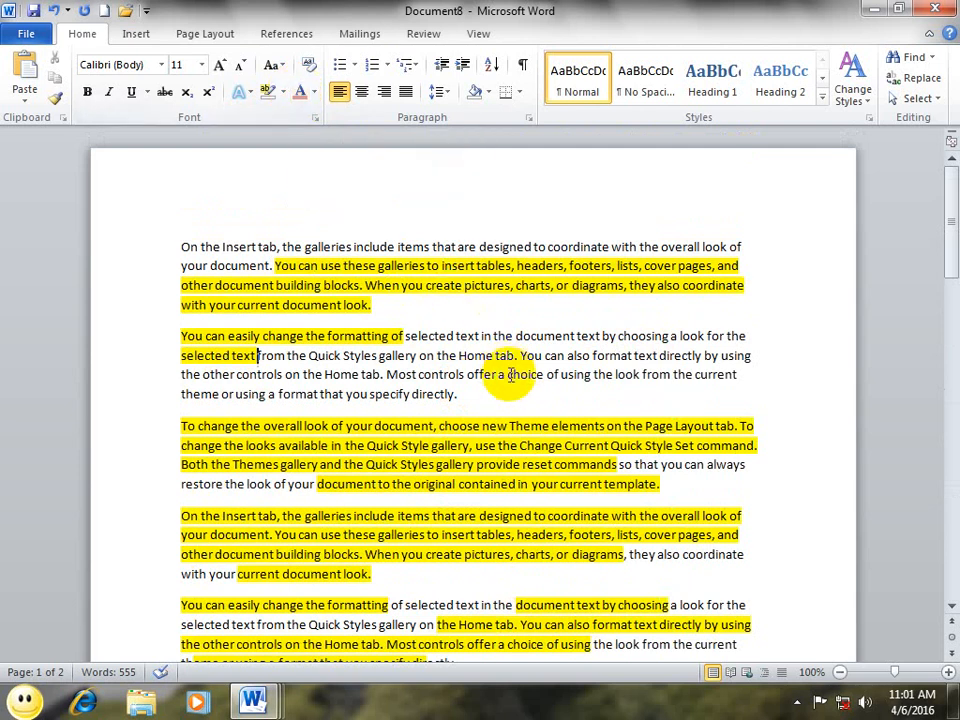
left_click_drag(508, 376, 406, 337)
left_click(313, 91)
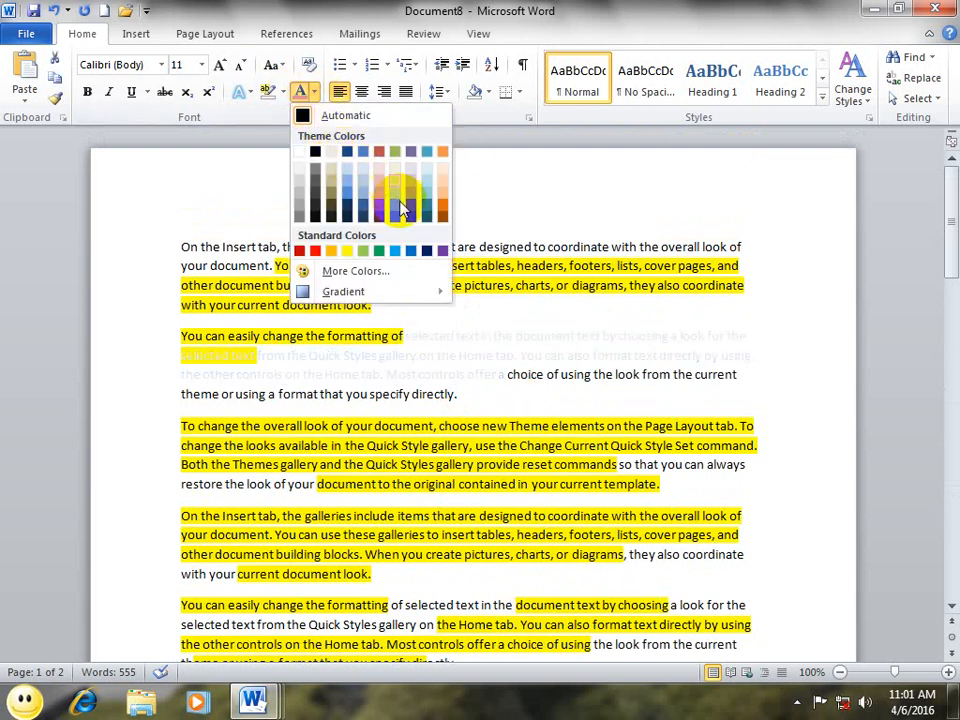
left_click(364, 200)
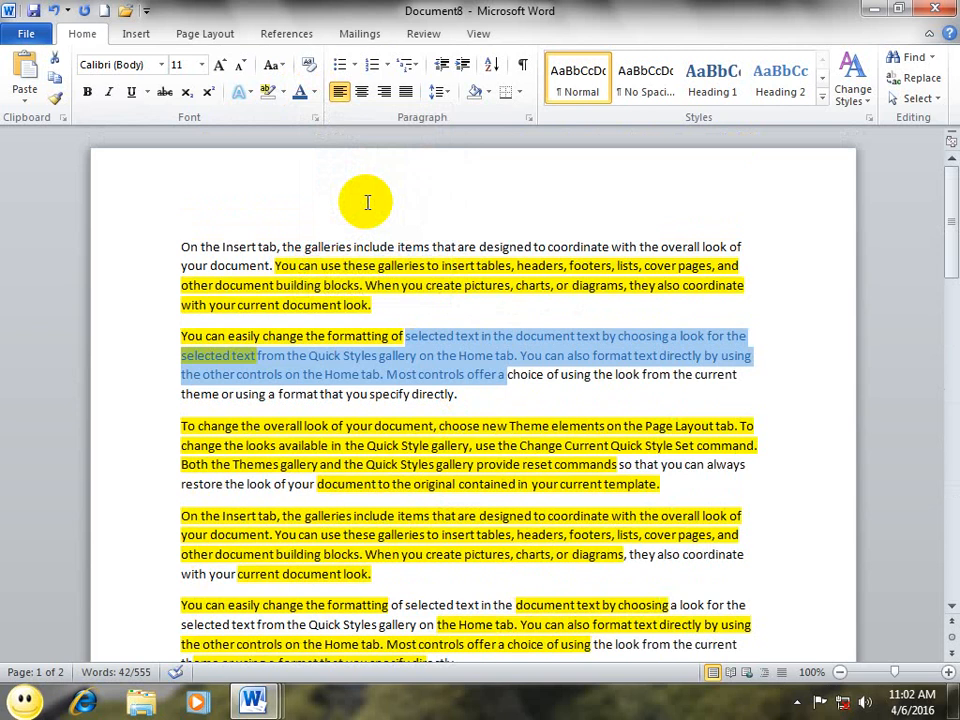
Step: Apply a gradient from the Dark Variations to the blue passage in the second paragraph
left_click(314, 93)
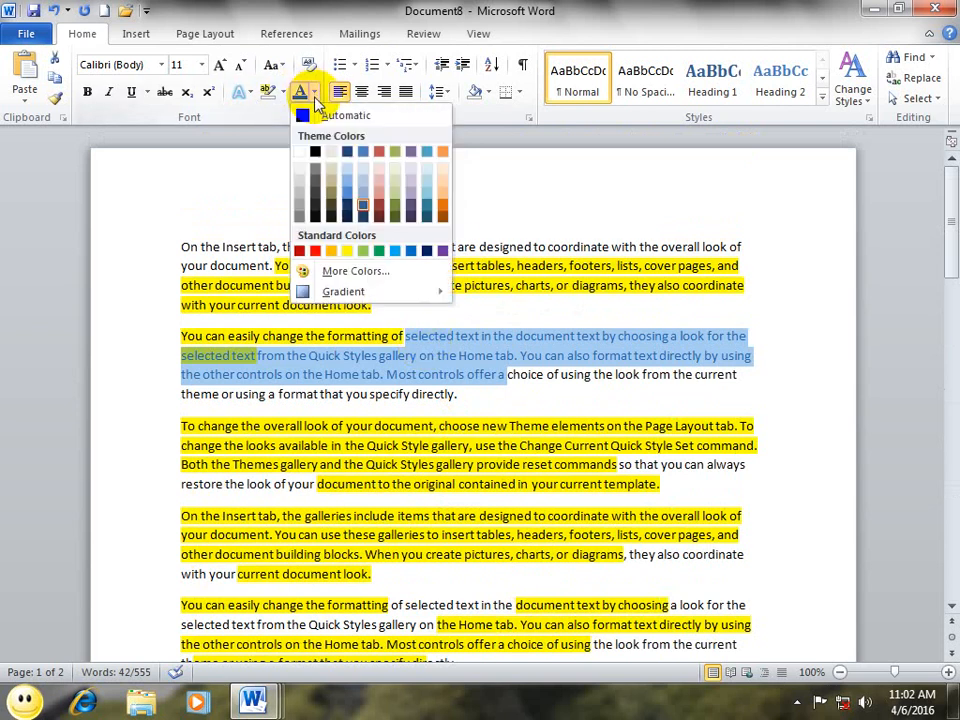
mouse_move(372, 296)
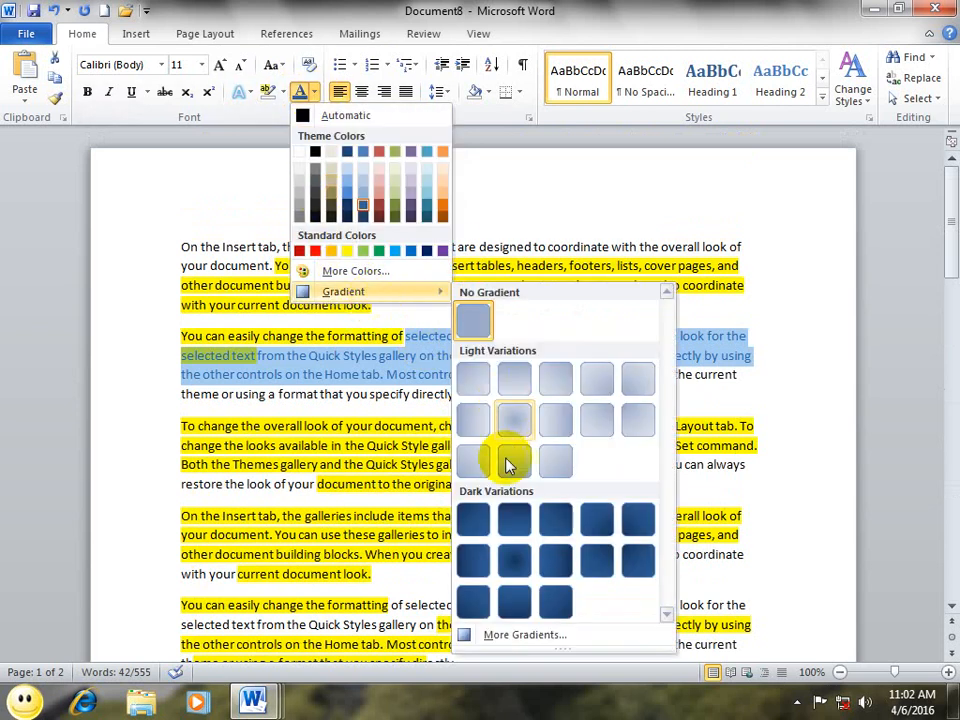
left_click(480, 570)
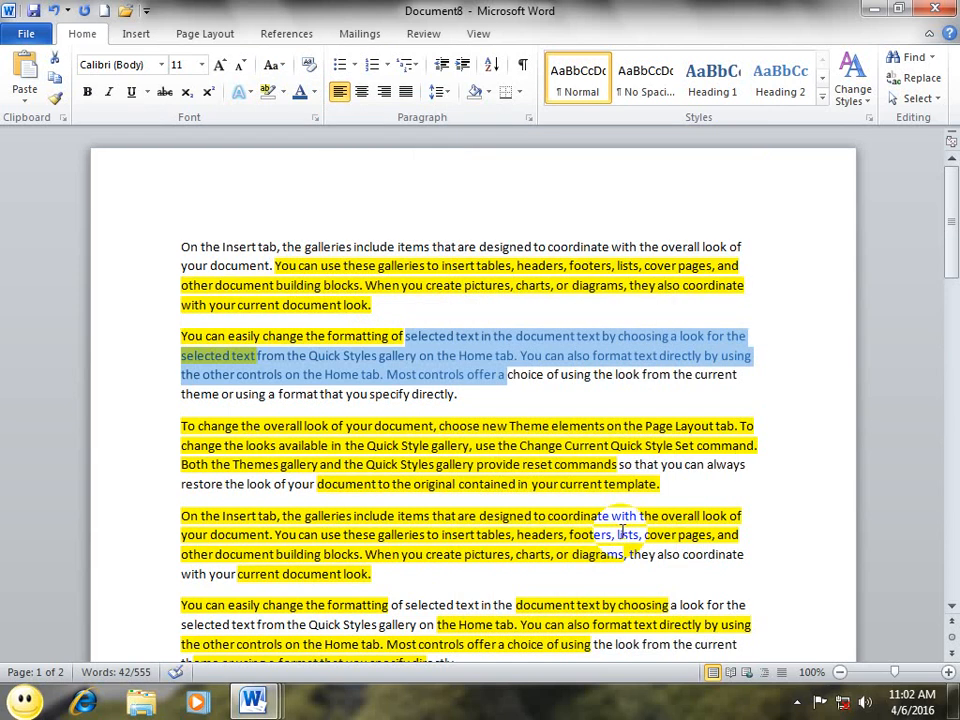
left_click(540, 537)
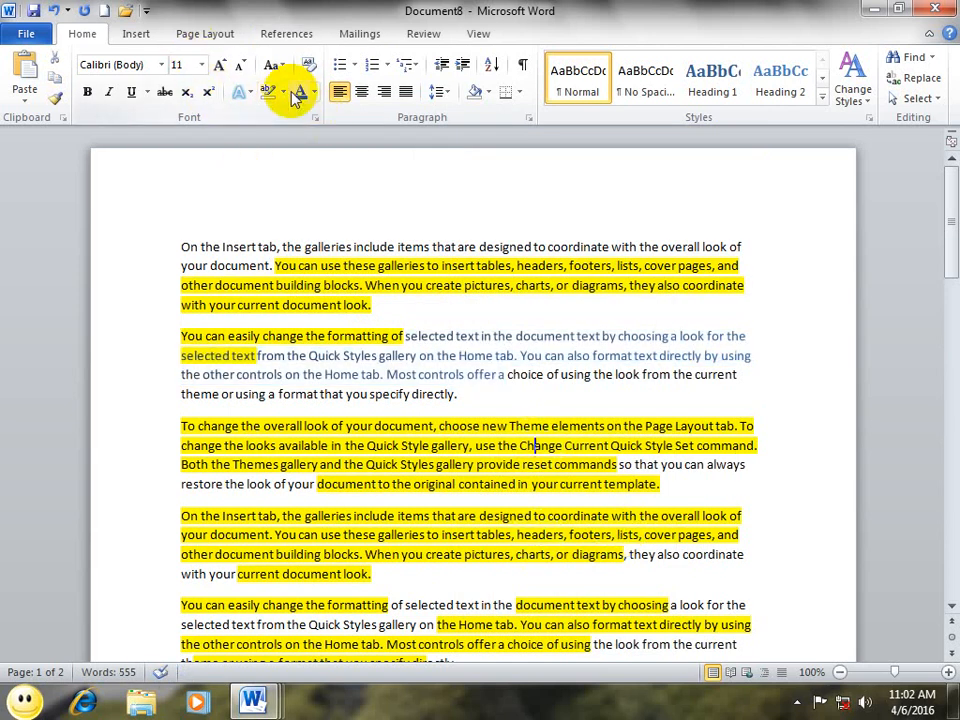
Step: Close the highlighted sample document without saving its changes
left_click(935, 9)
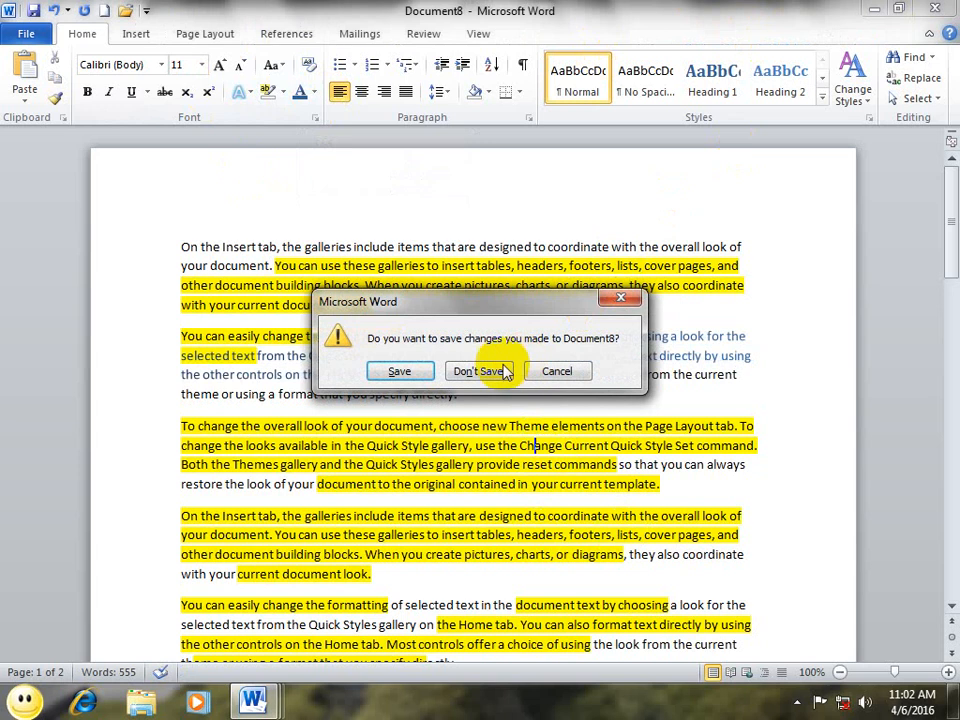
left_click(503, 370)
left_click(797, 702)
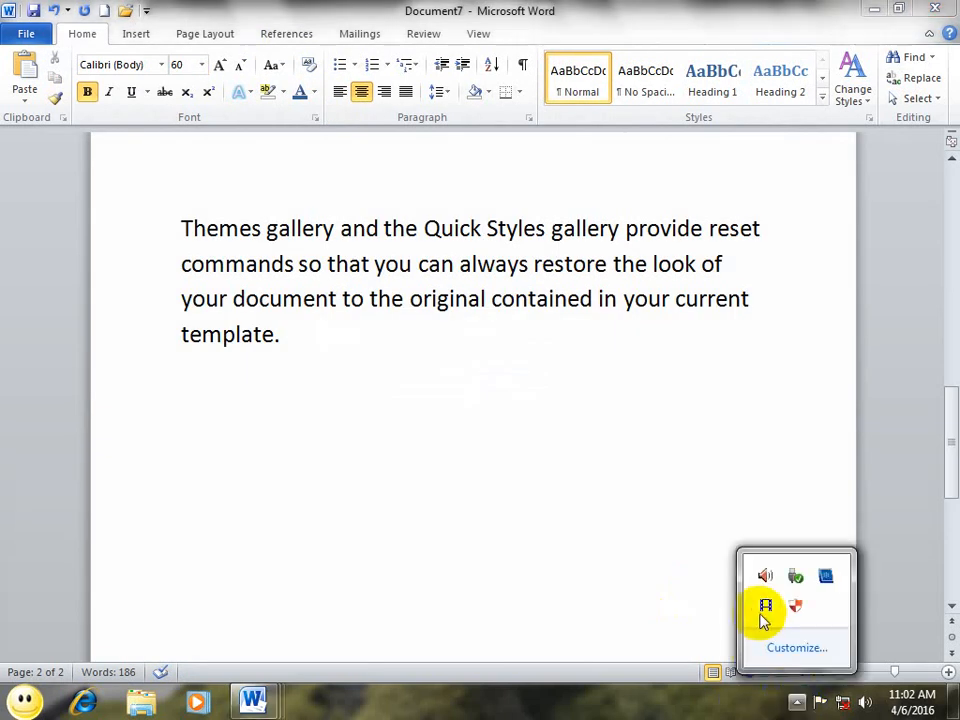